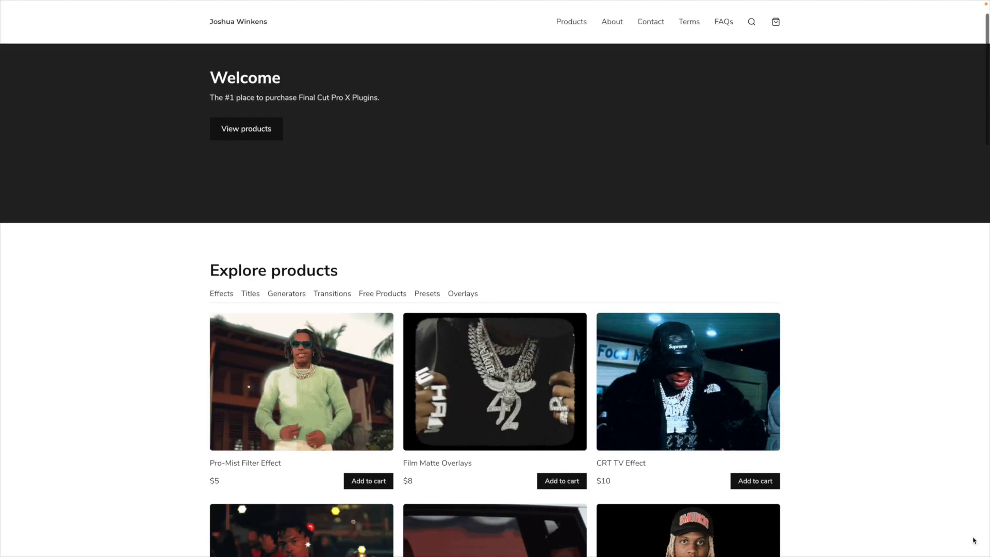
Look through the Final Cut Pro plugin products offered on the store page.
{"action": "scroll", "coordinate": [973, 540], "scroll_direction": "down", "scroll_amount": 3}
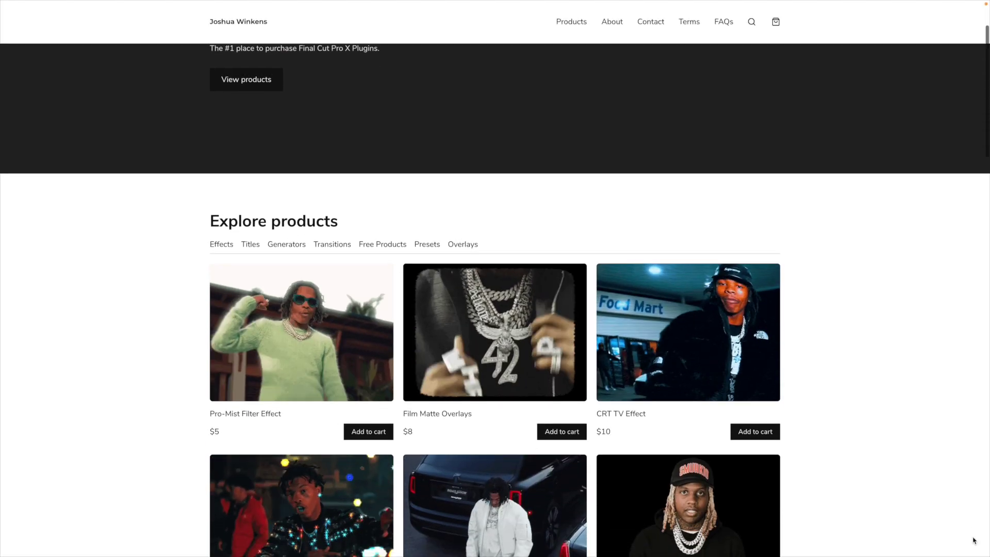
{"action": "scroll", "coordinate": [973, 540], "scroll_direction": "down", "scroll_amount": 5}
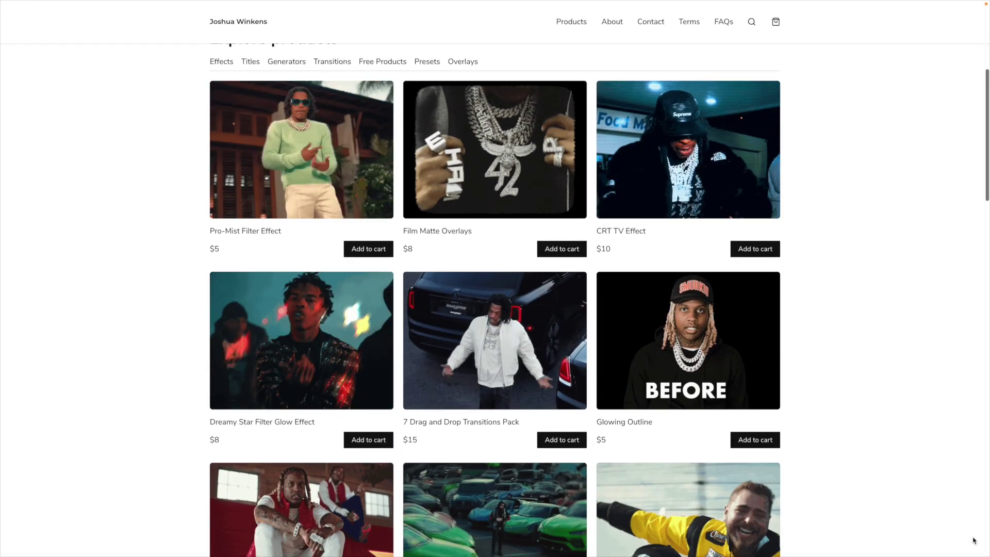
{"action": "scroll", "coordinate": [973, 539], "scroll_direction": "down", "scroll_amount": 5}
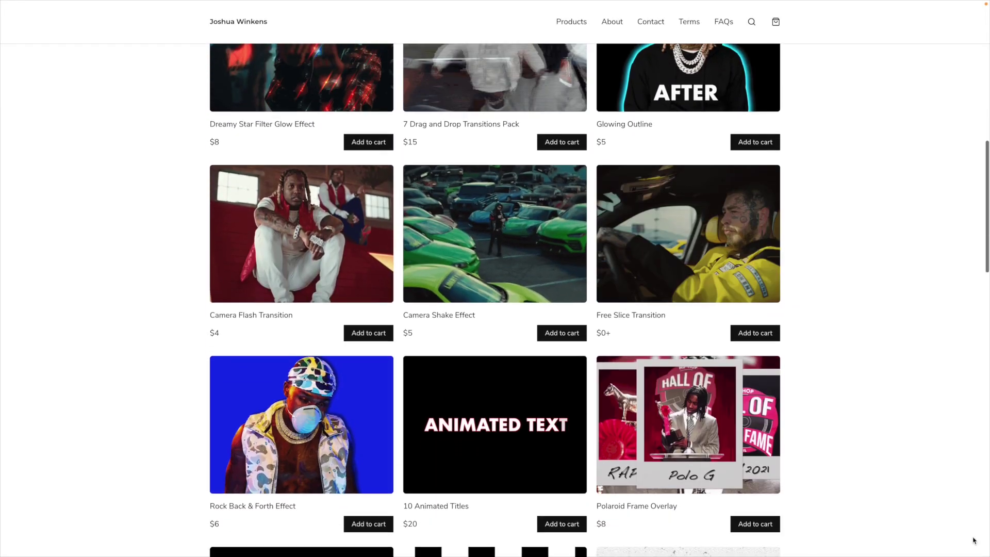
{"action": "scroll", "coordinate": [973, 539], "scroll_direction": "down", "scroll_amount": 6}
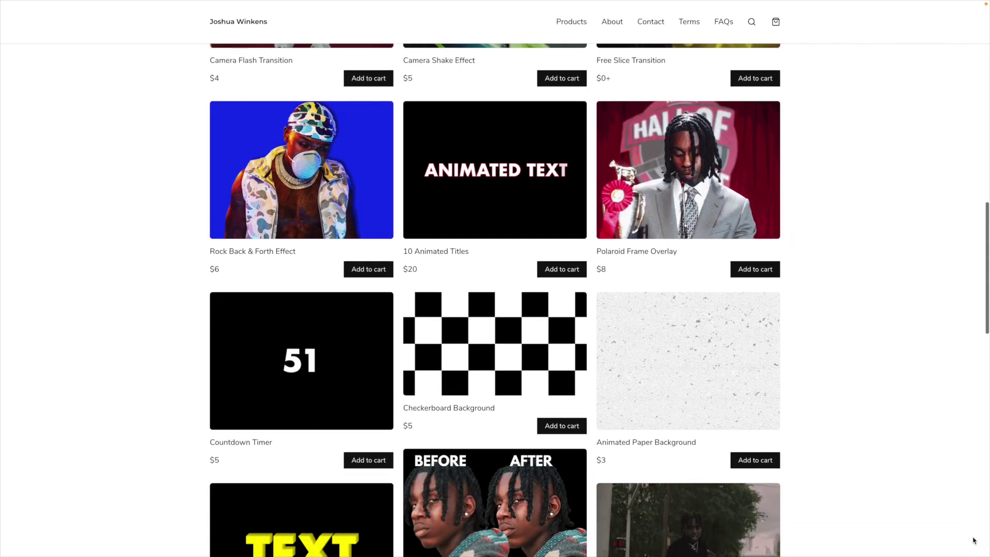
{"action": "scroll", "coordinate": [973, 540], "scroll_direction": "down", "scroll_amount": 6}
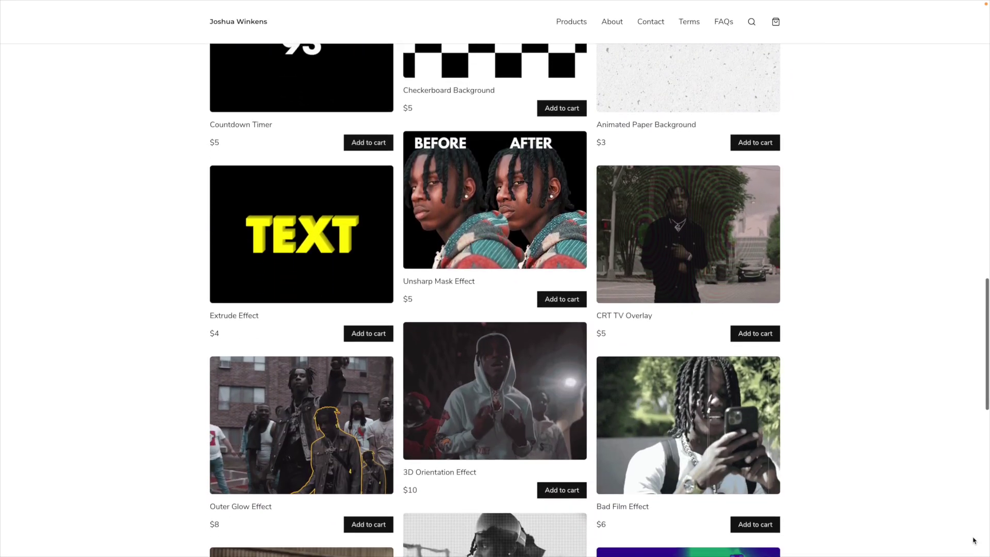
{"action": "scroll", "coordinate": [973, 540], "scroll_direction": "down", "scroll_amount": 5}
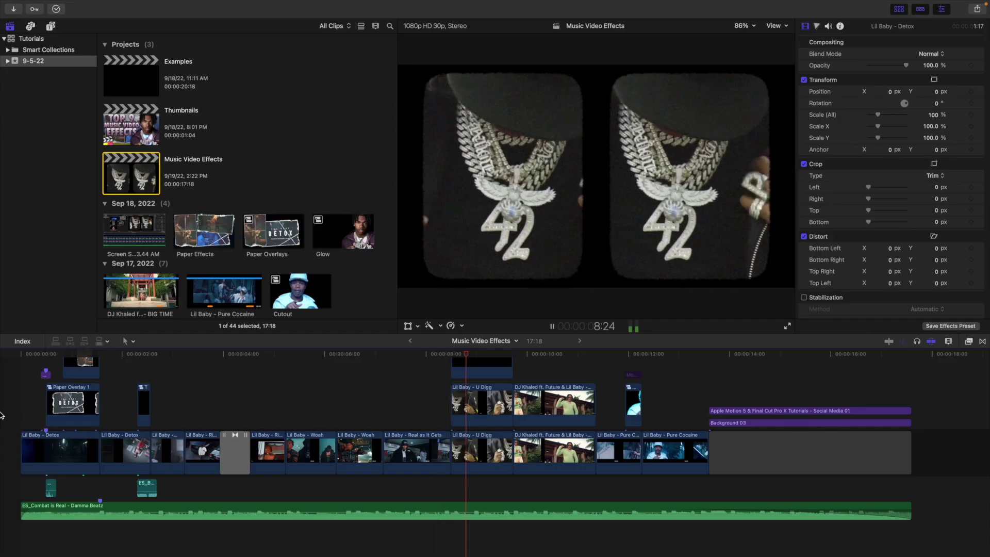
Switch to Final Cut Pro and place the Short adjustment layer above the first Lil Baby - Detox clip, shortly before Photo 1.
{"action": "key", "text": "Home"}
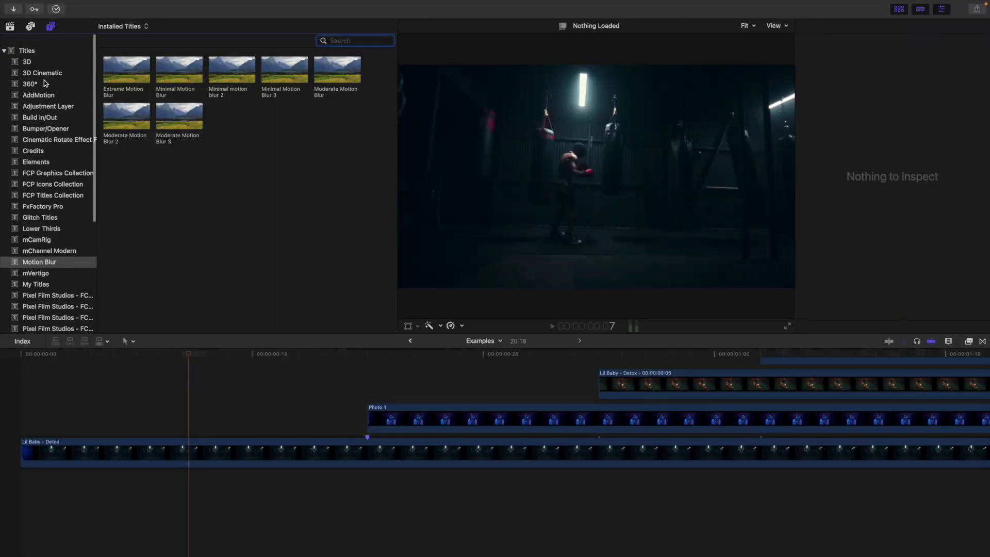
{"action": "scroll", "coordinate": [45, 85], "scroll_direction": "down", "scroll_amount": 2}
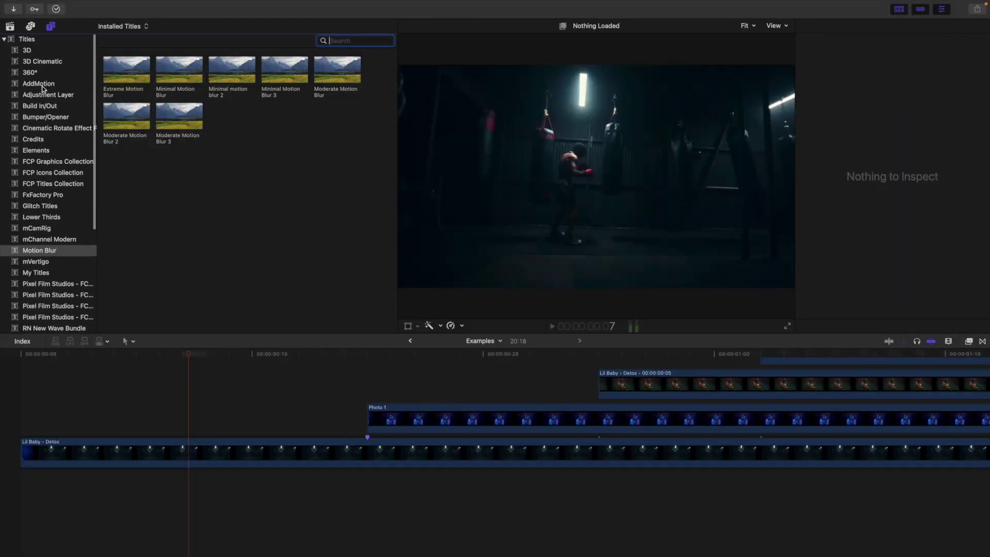
{"action": "left_click", "coordinate": [49, 92]}
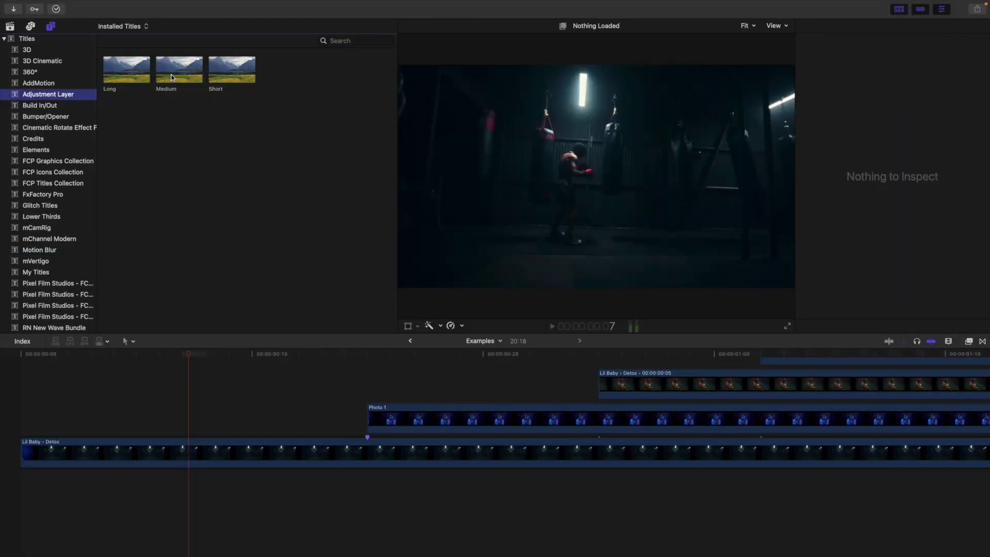
{"action": "left_click_drag", "start_coordinate": [221, 74], "coordinate": [183, 376]}
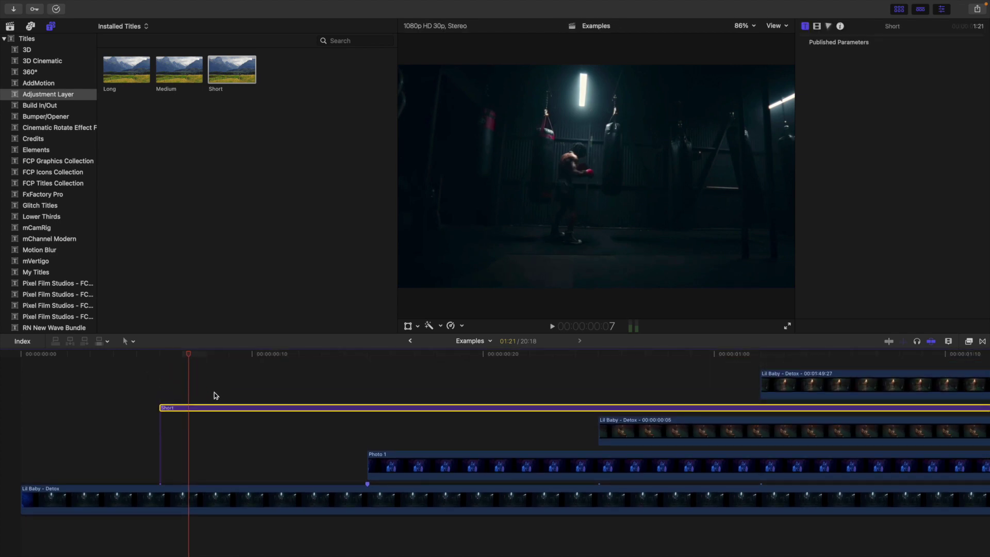
Set the duration of the Short adjustment layer to 6 frames.
{"action": "key", "text": "ctrl+d"}
{"action": "type", "text": "6"}
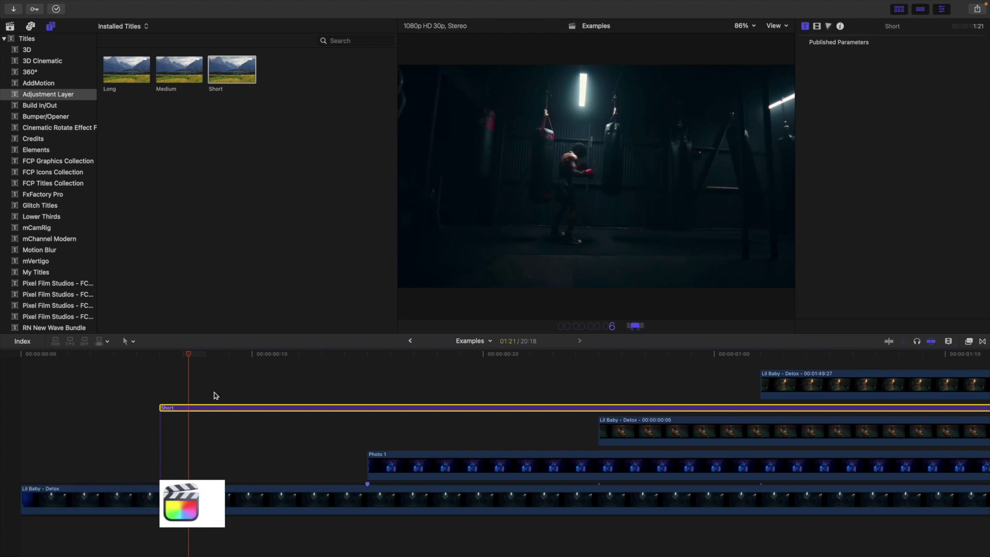
{"action": "key", "text": "Return"}
Add a marker at the middle of the Short adjustment layer, three frames after its start.
{"action": "left_click", "coordinate": [155, 411]}
{"action": "left_click", "coordinate": [196, 444]}
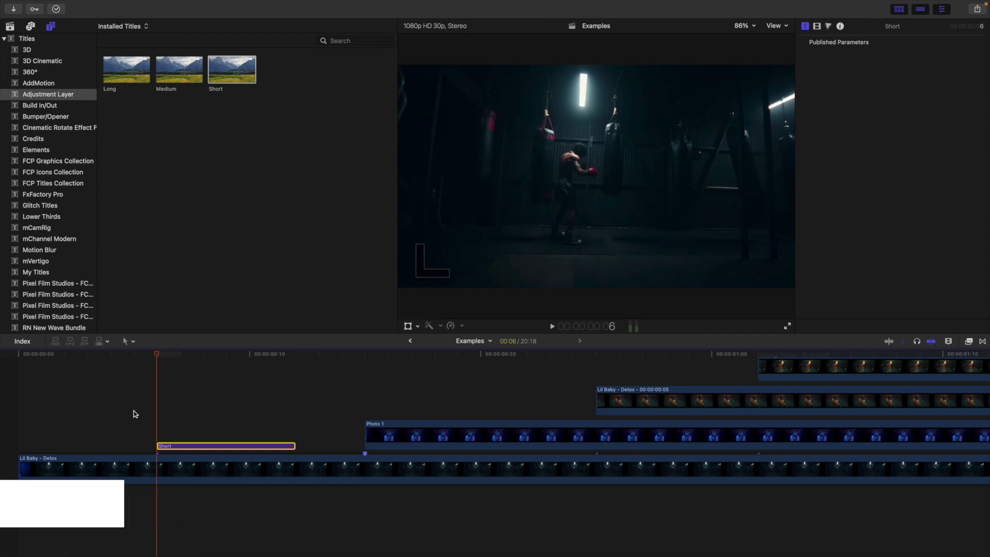
{"action": "key", "text": "Right"}
{"action": "key", "text": "Right"}
{"action": "key", "text": "Right"}
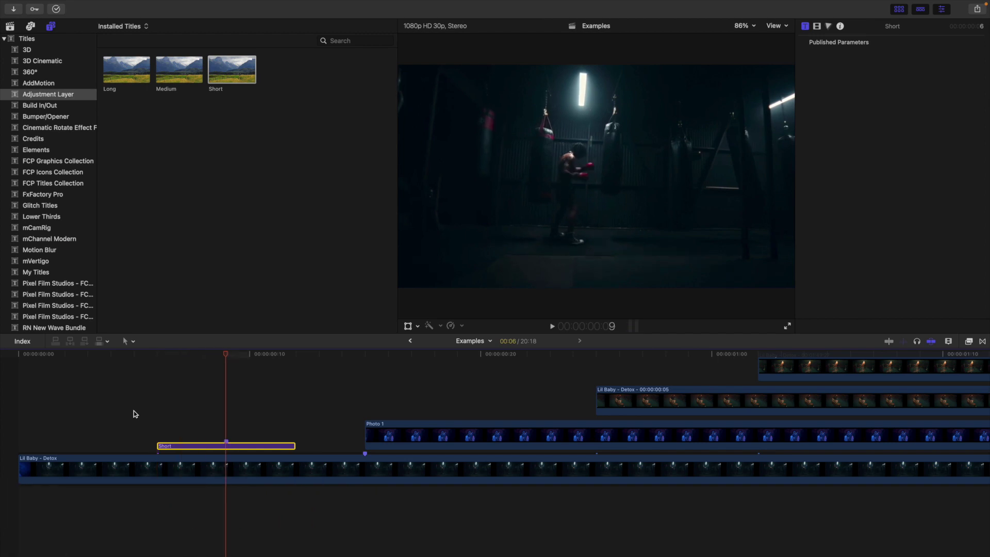
{"action": "key", "text": "Right"}
{"action": "key", "text": "Right"}
{"action": "key", "text": "Right"}
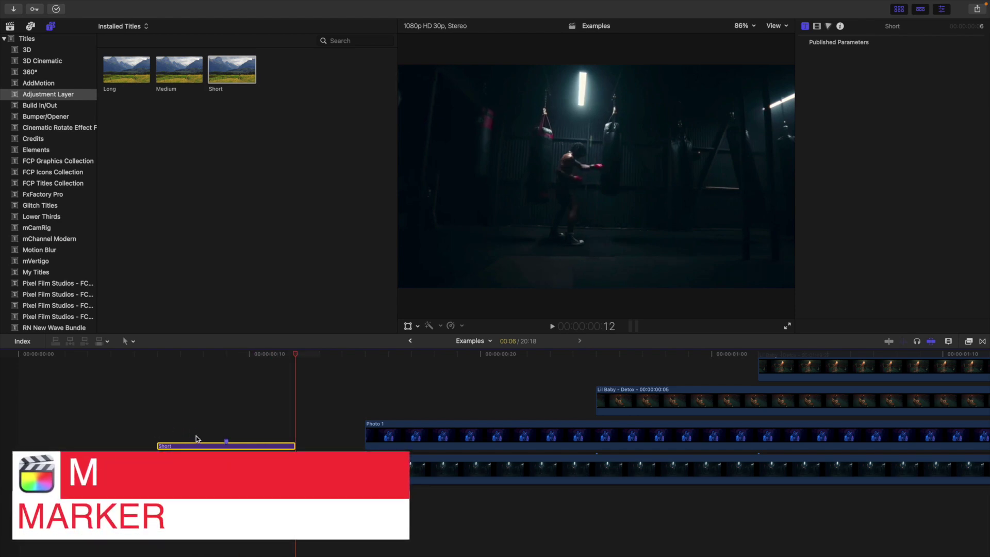
Move the Short adjustment layer above Photo 1 so its middle marker lines up with that clip's first frame.
{"action": "left_click", "coordinate": [226, 425]}
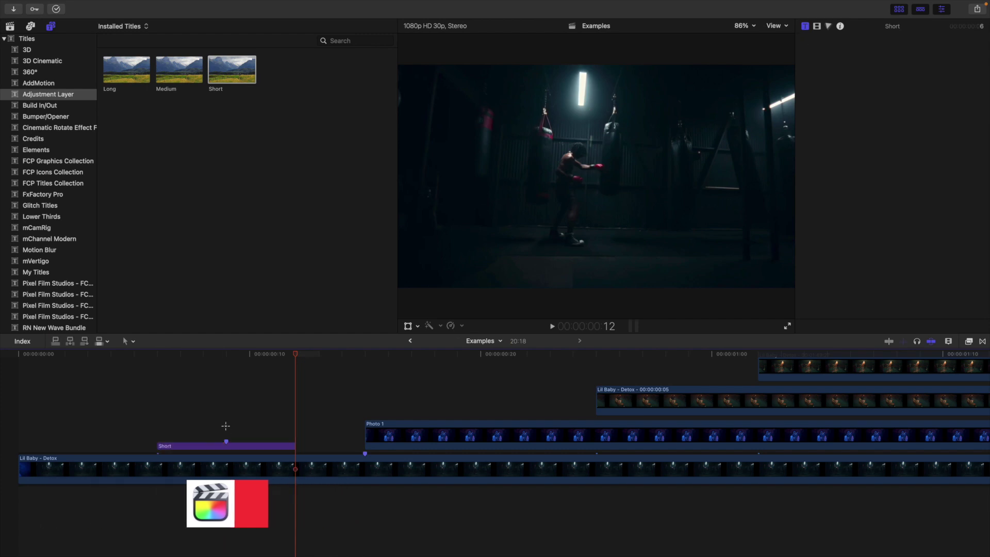
{"action": "left_click_drag", "start_coordinate": [237, 445], "coordinate": [380, 412]}
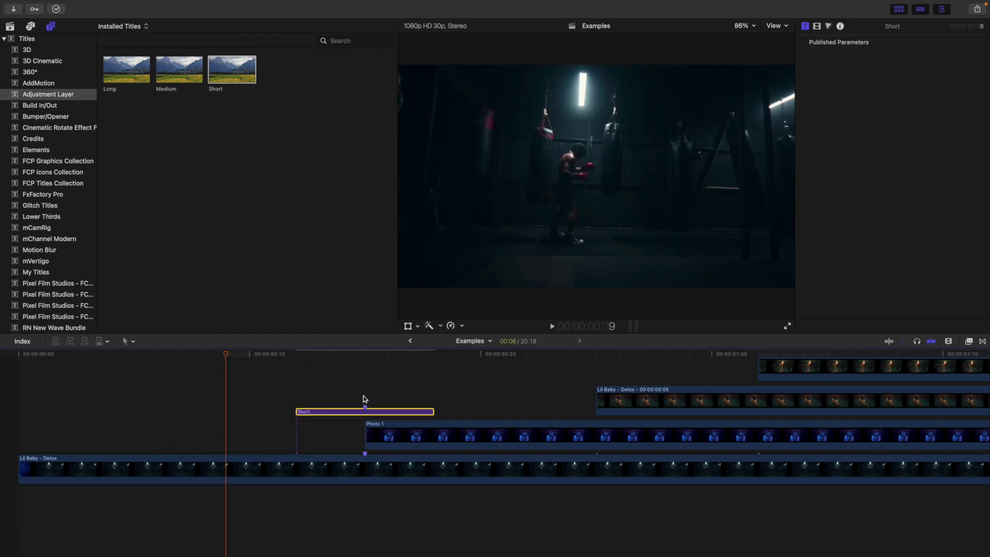
{"action": "left_click", "coordinate": [349, 423]}
{"action": "left_click", "coordinate": [341, 438]}
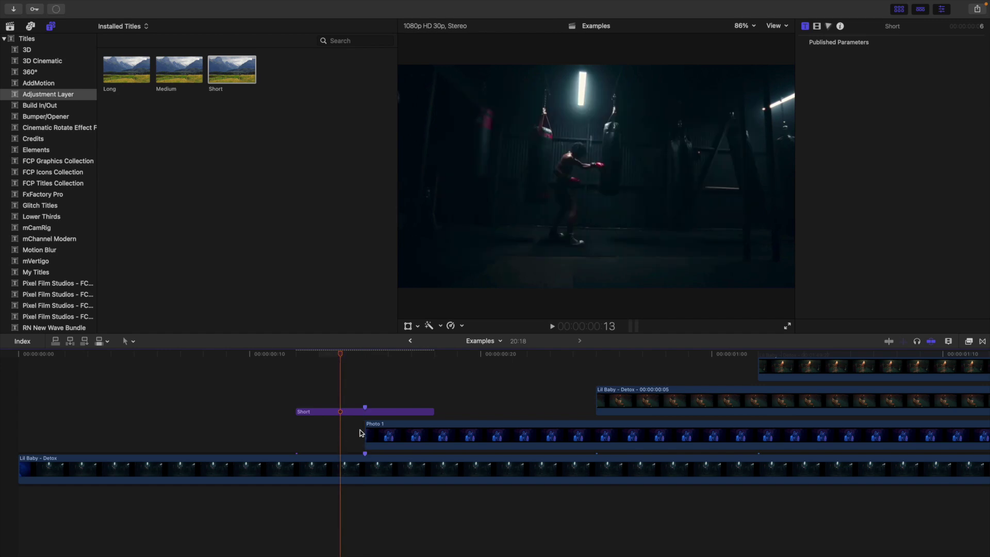
{"action": "left_click", "coordinate": [395, 401]}
{"action": "left_click", "coordinate": [364, 401]}
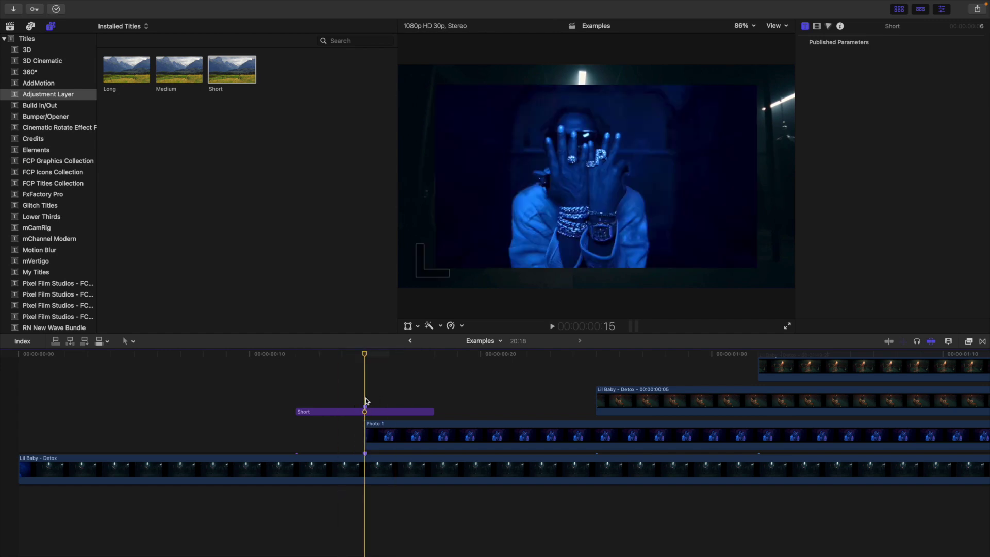
Search the effects for "camera" and apply Camera Flash Transition to the Short adjustment layer.
{"action": "left_click", "coordinate": [377, 412]}
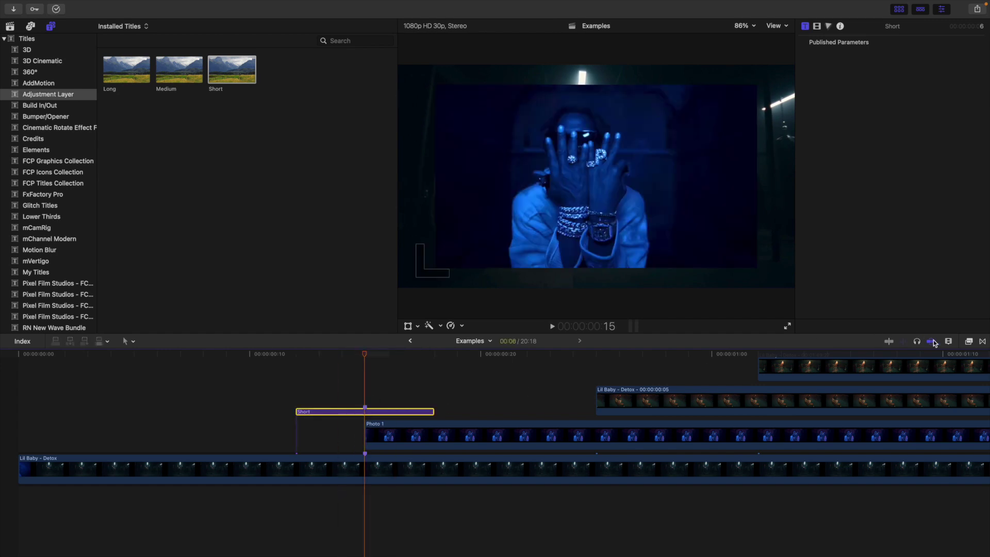
{"action": "left_click", "coordinate": [968, 342]}
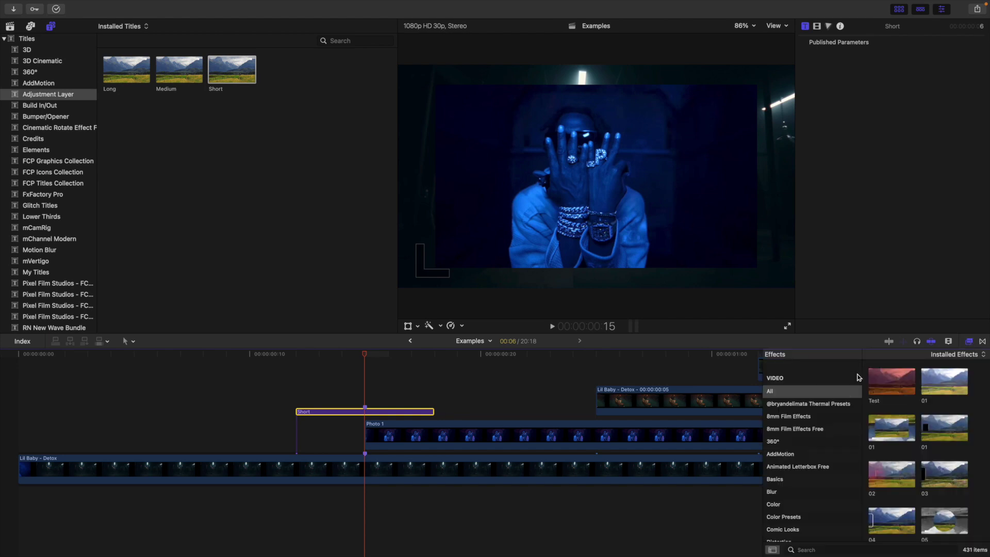
{"action": "left_click", "coordinate": [815, 547]}
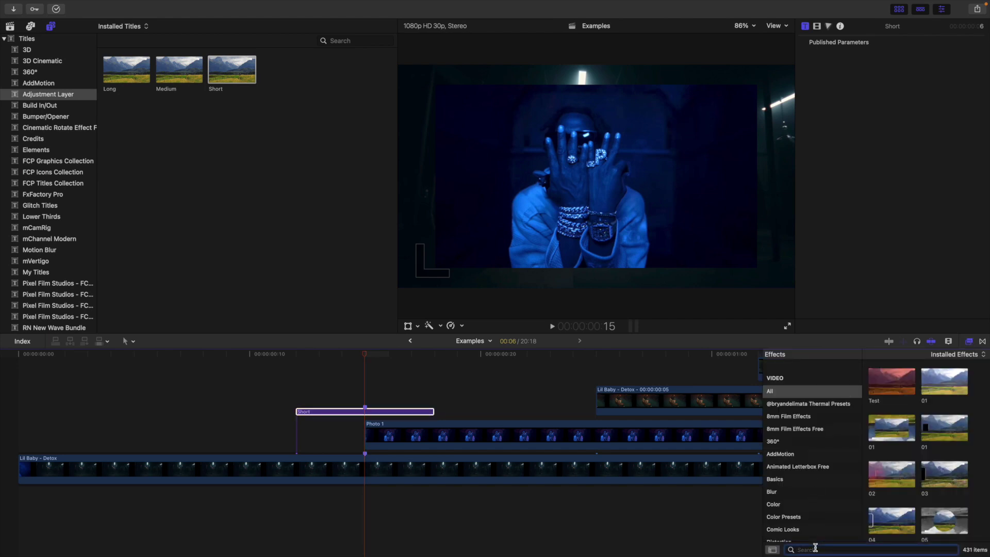
{"action": "type", "text": "camera"}
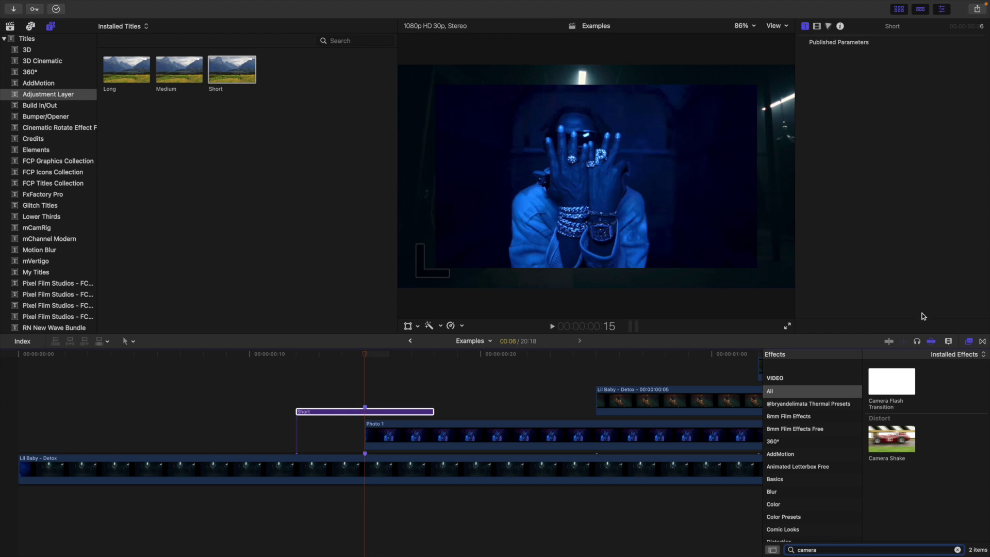
{"action": "left_click_drag", "start_coordinate": [897, 386], "coordinate": [374, 414]}
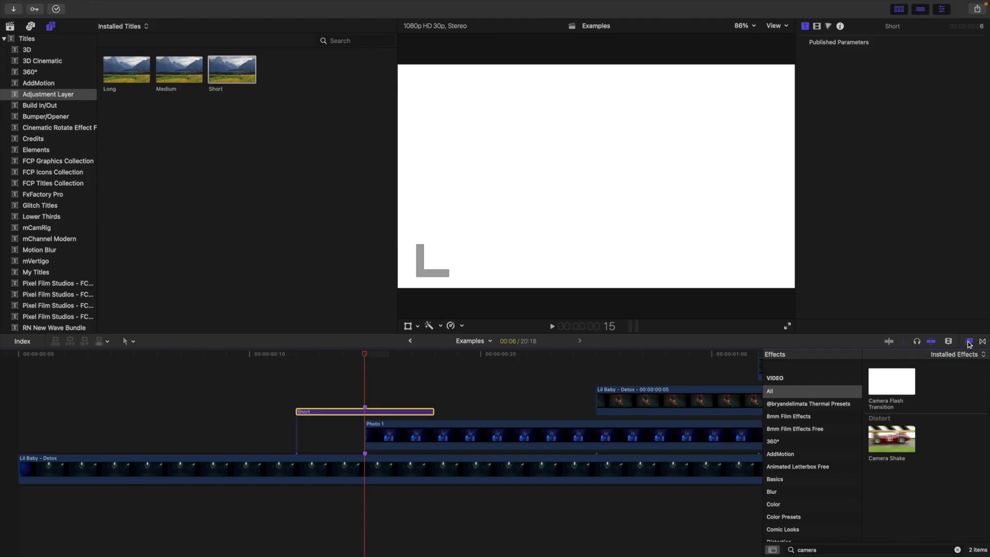
{"action": "left_click", "coordinate": [968, 343]}
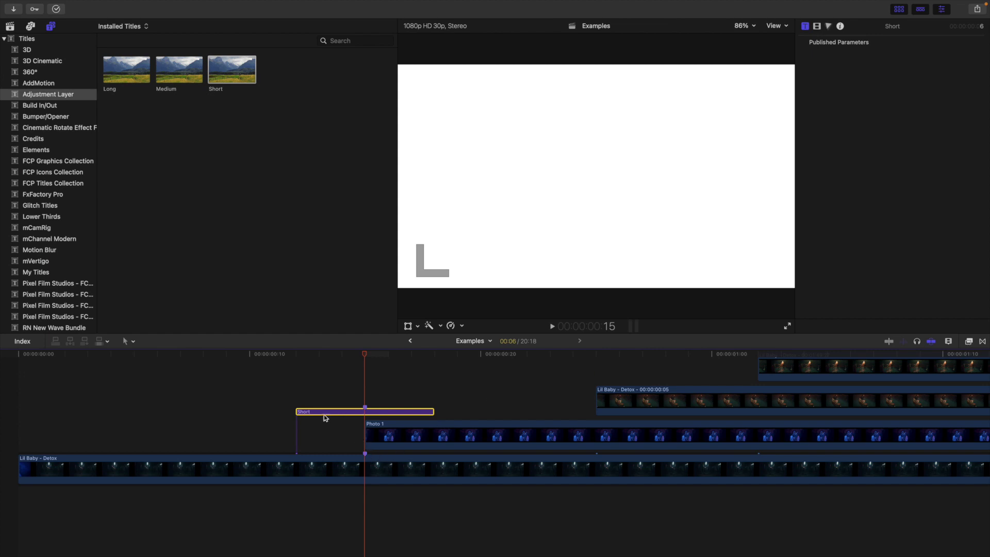
Examine the camera flash frame by frame from the adjustment layer's start to its end.
{"action": "left_click", "coordinate": [296, 387]}
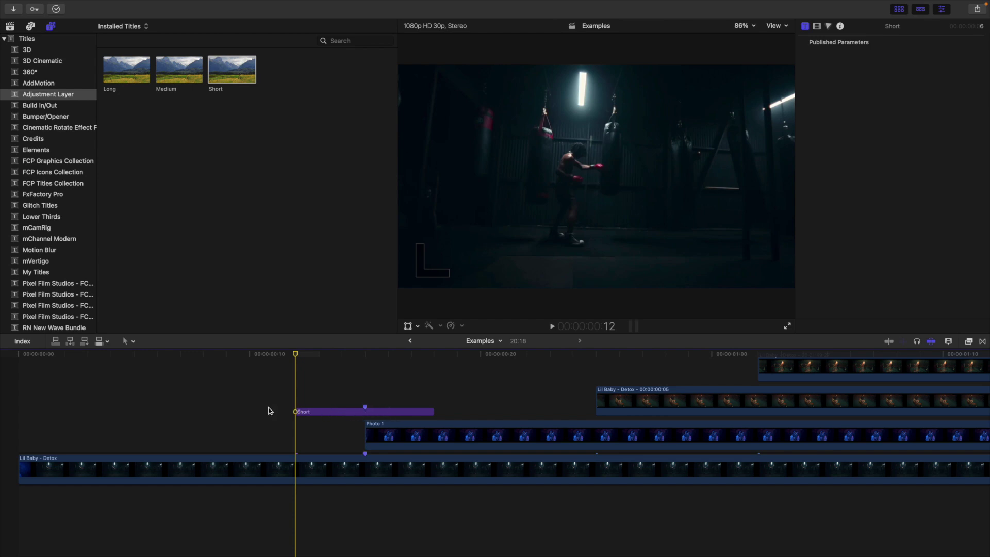
{"action": "key", "text": "Right"}
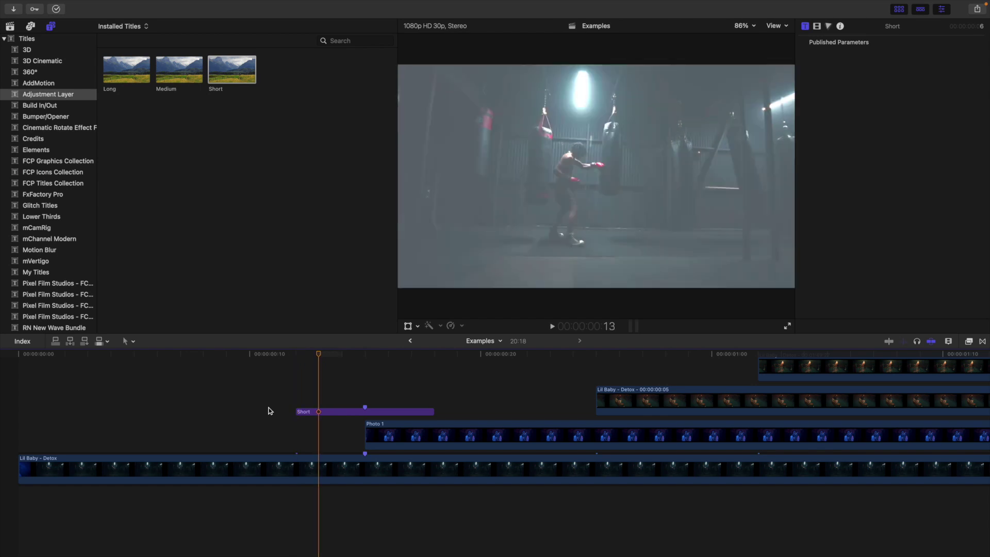
{"action": "key", "text": "Right"}
{"action": "key", "text": "Right"}
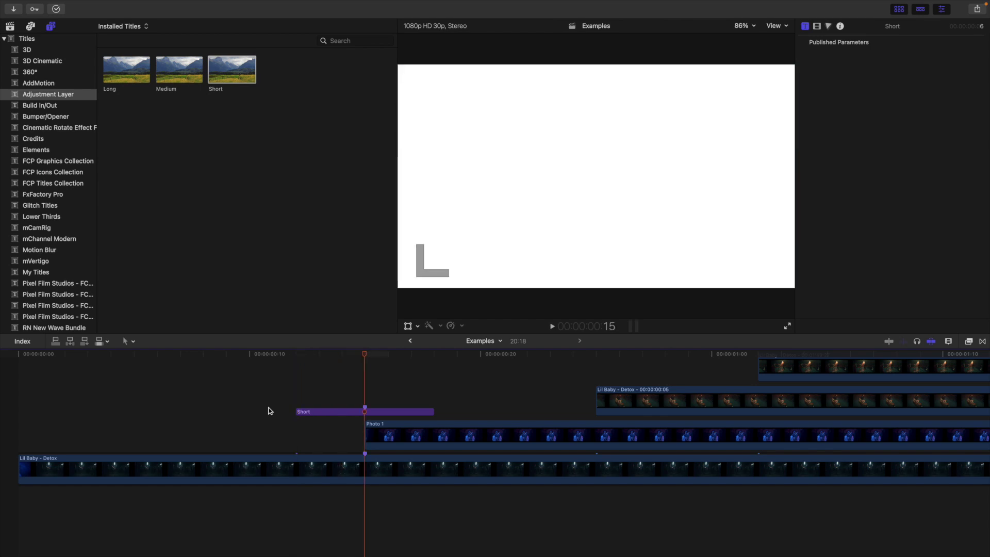
{"action": "key", "text": "Right"}
{"action": "key", "text": "Right"}
{"action": "key", "text": "Right"}
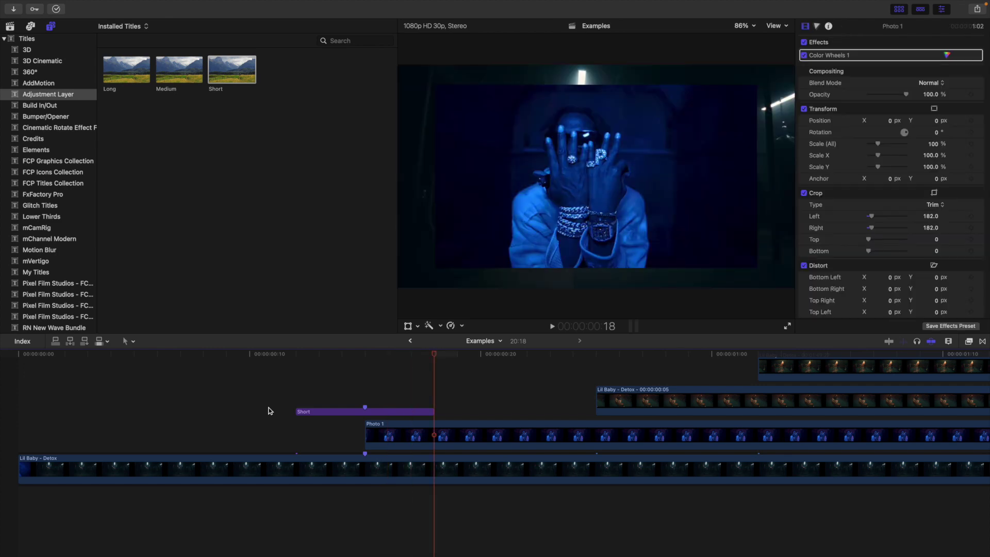
Play the sequence repeatedly from the beginning to review the camera flash into Photo 1.
{"action": "key", "text": "Home"}
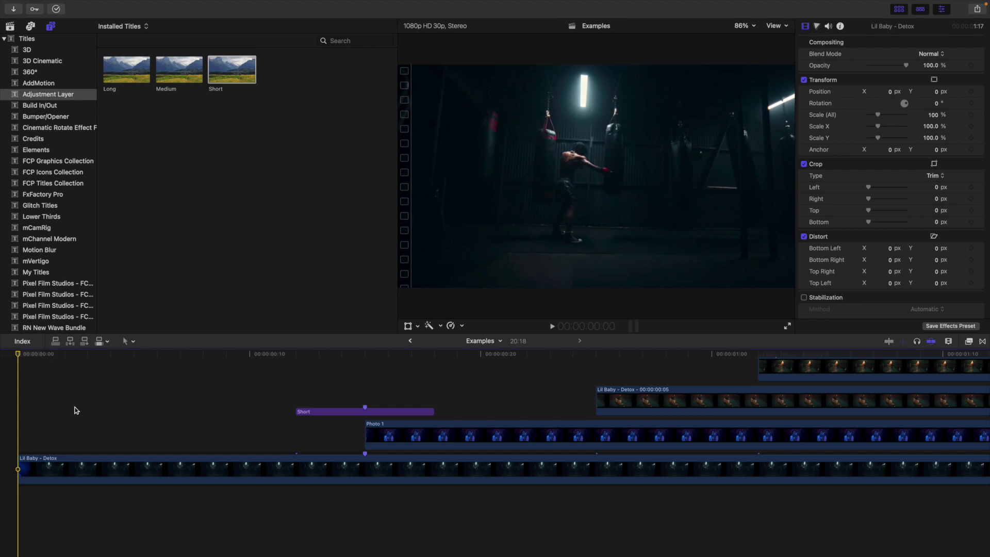
{"action": "key", "text": "space"}
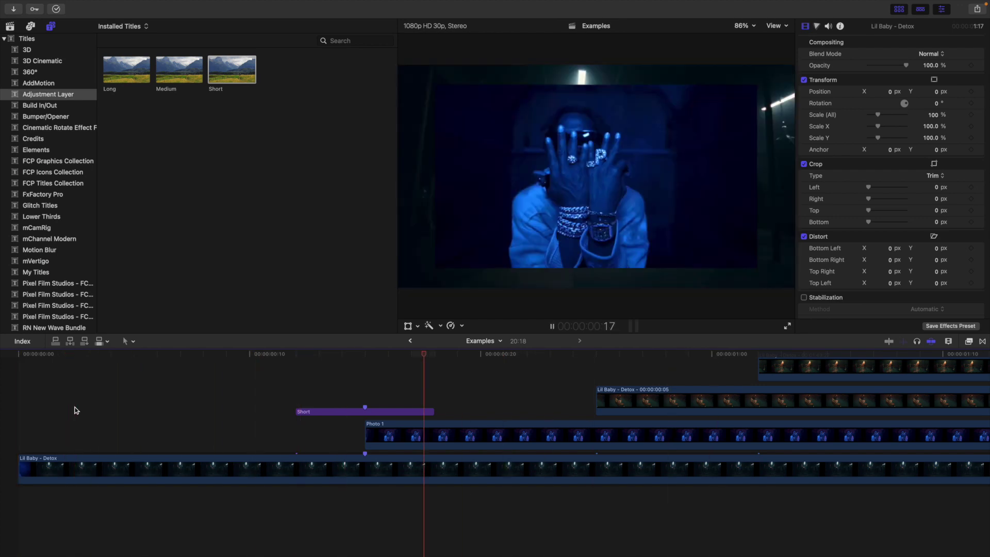
{"action": "key", "text": "Home"}
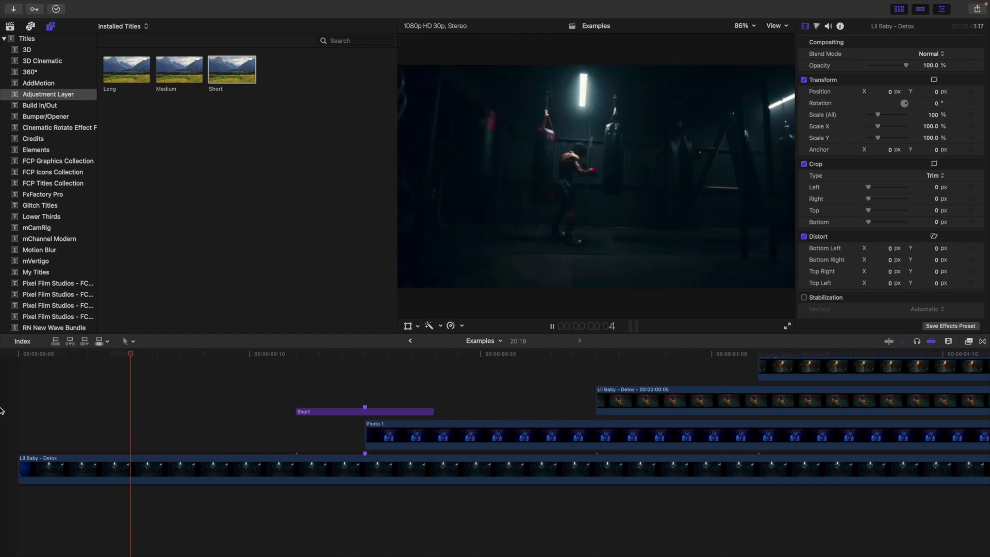
{"action": "key", "text": "Home"}
{"action": "key", "text": "Home"}
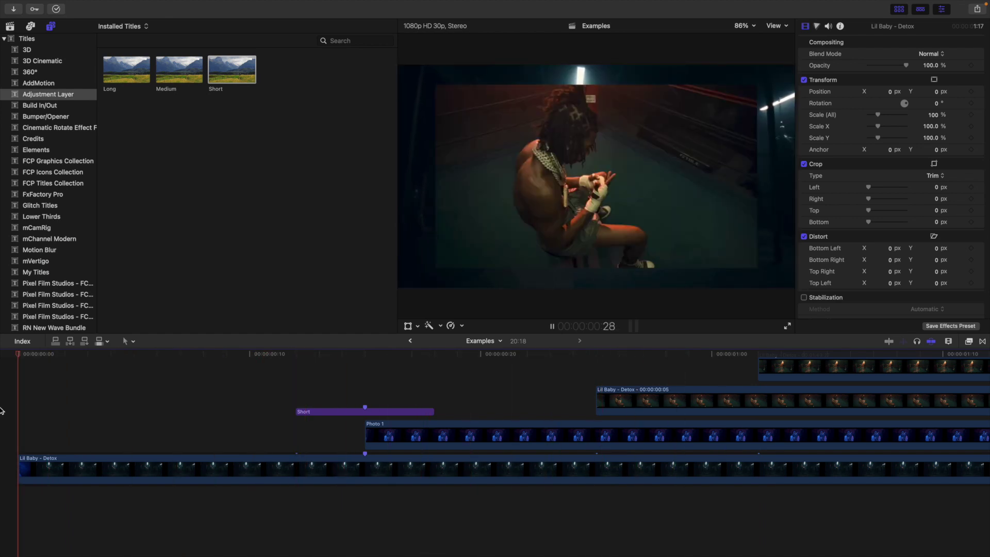
{"action": "key", "text": "Home"}
{"action": "key", "text": "Home"}
{"action": "key", "text": "space"}
{"action": "key", "text": "Home"}
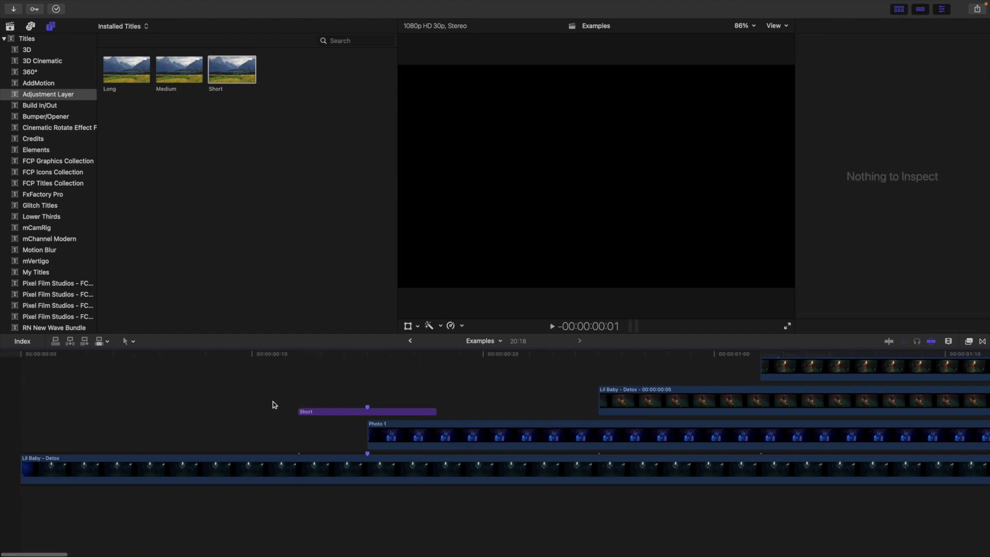
{"action": "left_click", "coordinate": [300, 386]}
{"action": "key", "text": "space"}
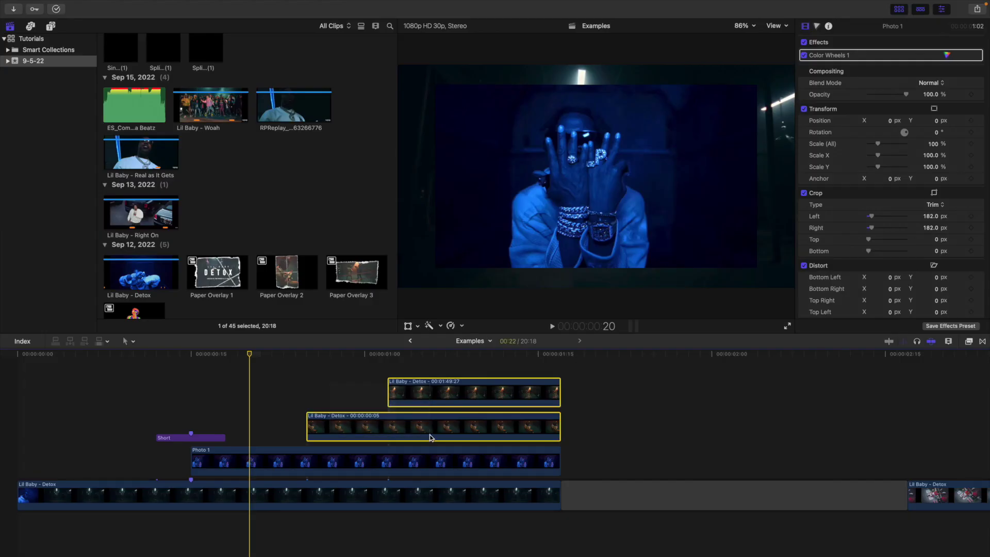
Delete the two selected Lil Baby - Detox clips stacked above Photo 1 and place the playhead at frame 24.
{"action": "key", "text": "Delete"}
{"action": "left_click", "coordinate": [302, 437]}
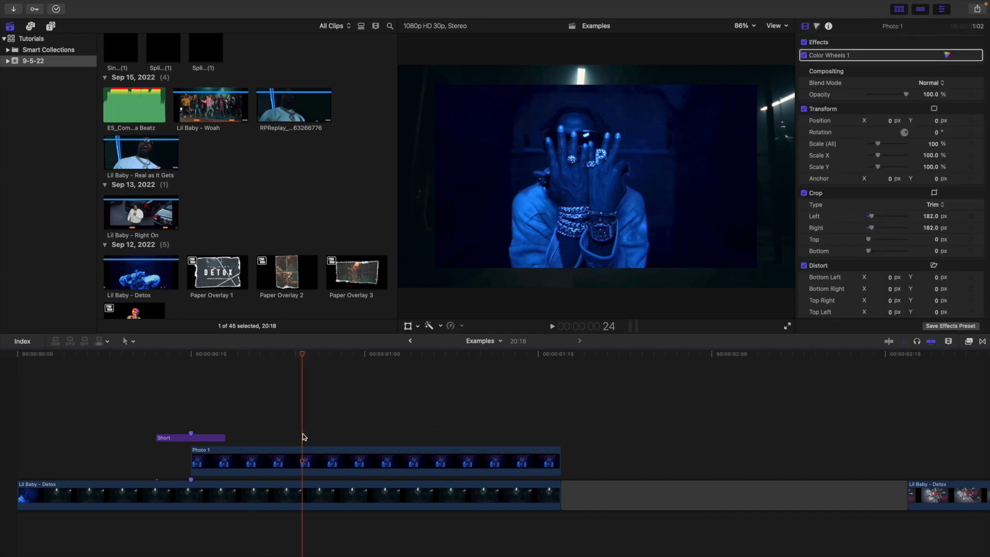
Place the cracked black paper image BlackSheet6 above Photo 1 at its start and trim it to end with Photo 1.
{"action": "scroll", "coordinate": [247, 253], "scroll_direction": "down", "scroll_amount": 15}
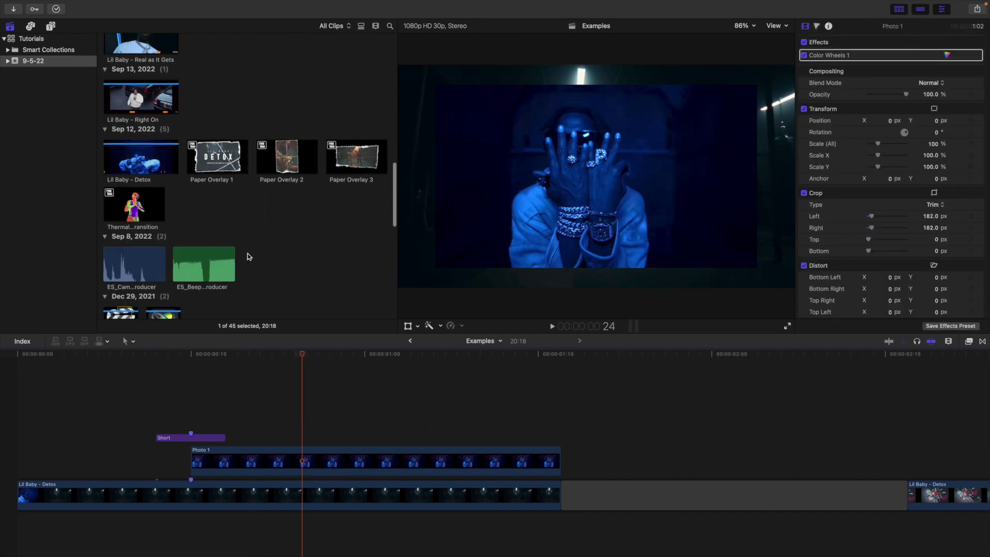
{"action": "scroll", "coordinate": [247, 257], "scroll_direction": "up", "scroll_amount": 3}
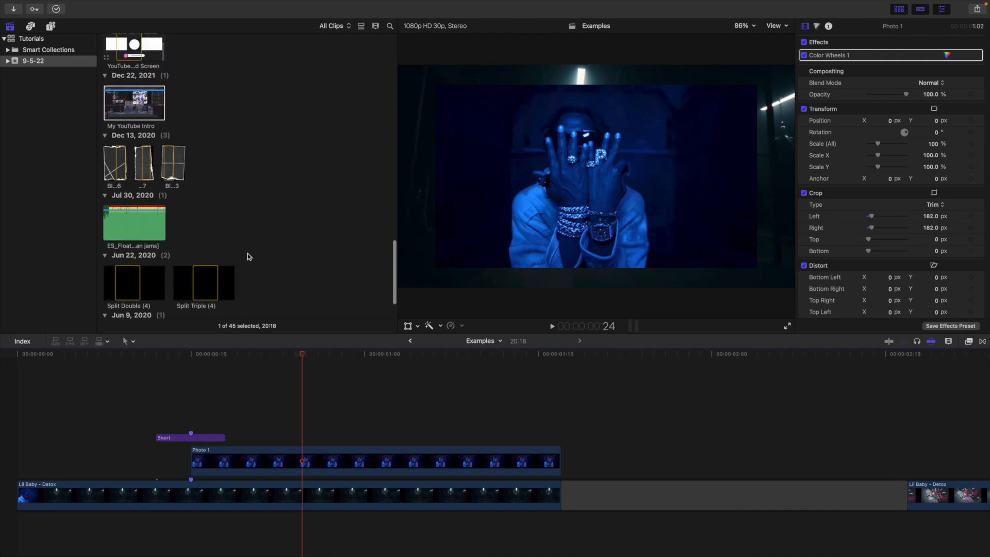
{"action": "left_click_drag", "start_coordinate": [119, 172], "coordinate": [194, 447]}
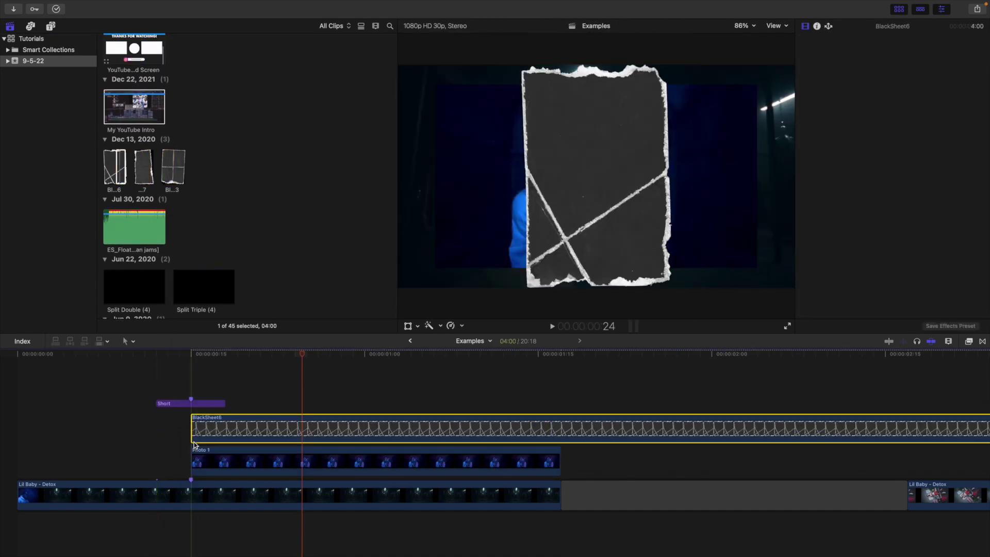
{"action": "left_click", "coordinate": [567, 406]}
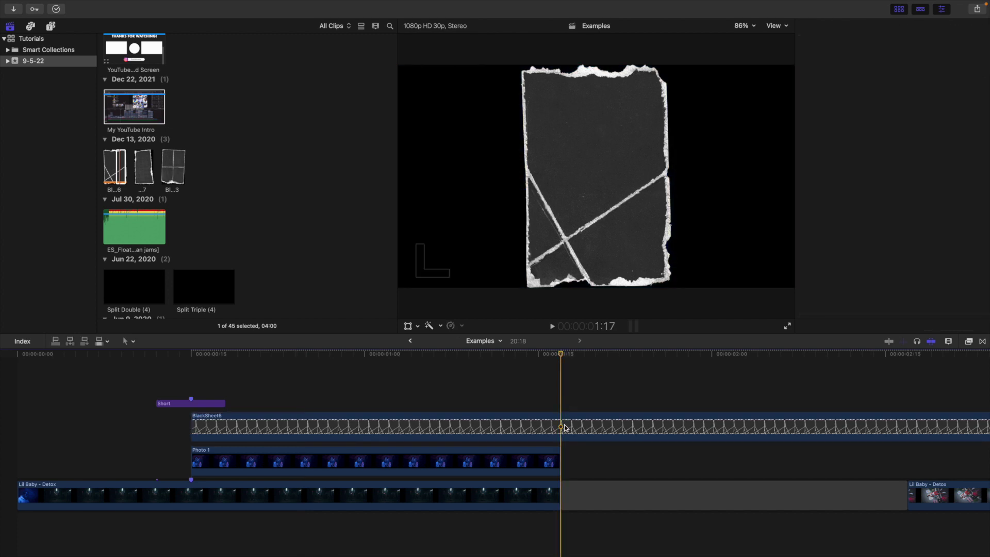
{"action": "left_click", "coordinate": [564, 427]}
{"action": "key", "text": "alt+bracketright"}
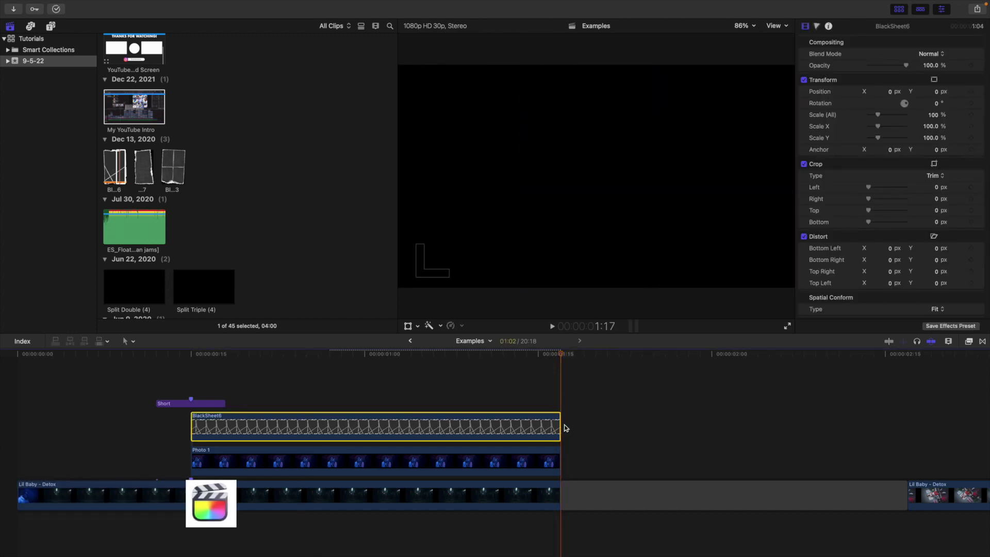
Rotate the BlackSheet6 clip to 90° and scale it to 130% so it covers Photo 1.
{"action": "left_click", "coordinate": [388, 405]}
{"action": "left_click", "coordinate": [400, 427]}
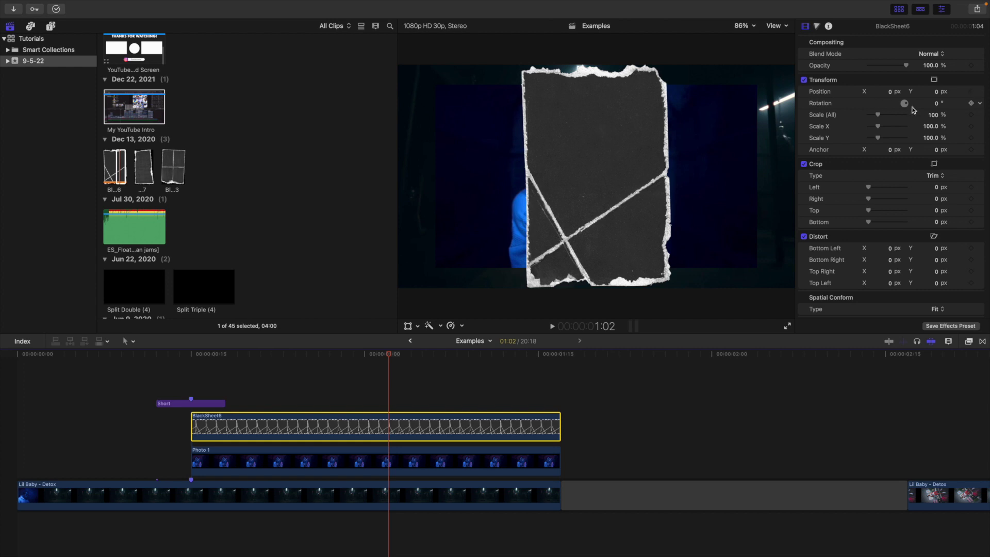
{"action": "left_click", "coordinate": [937, 103]}
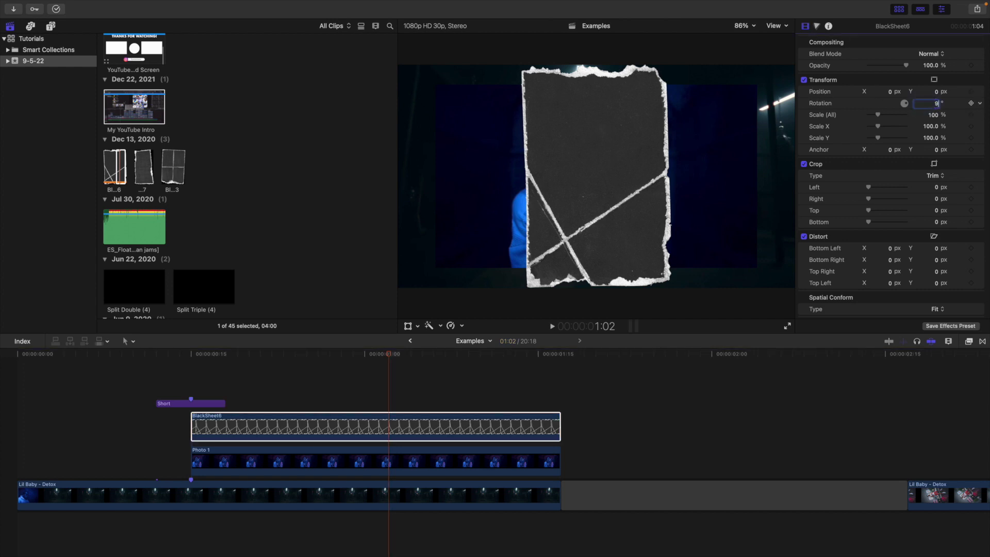
{"action": "key", "text": "Return"}
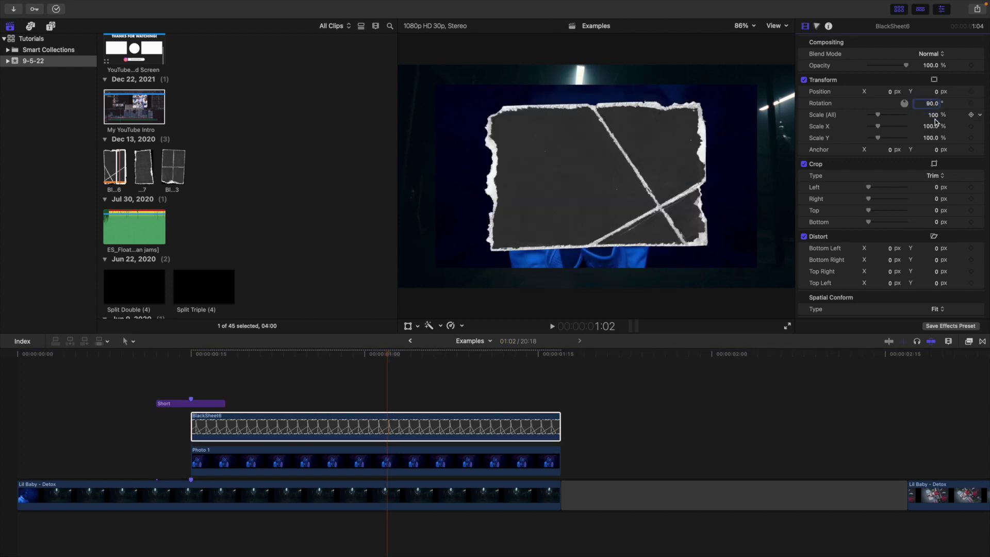
{"action": "left_click_drag", "start_coordinate": [934, 118], "coordinate": [945, 118]}
Set the BlackSheet6 clip's blend mode to Stencil Alpha.
{"action": "left_click", "coordinate": [390, 415]}
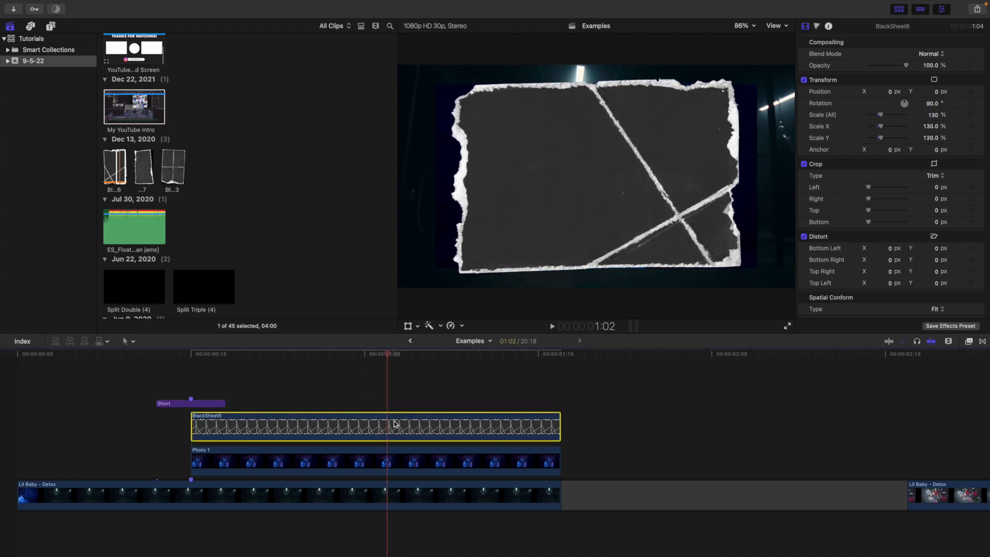
{"action": "left_click", "coordinate": [933, 55]}
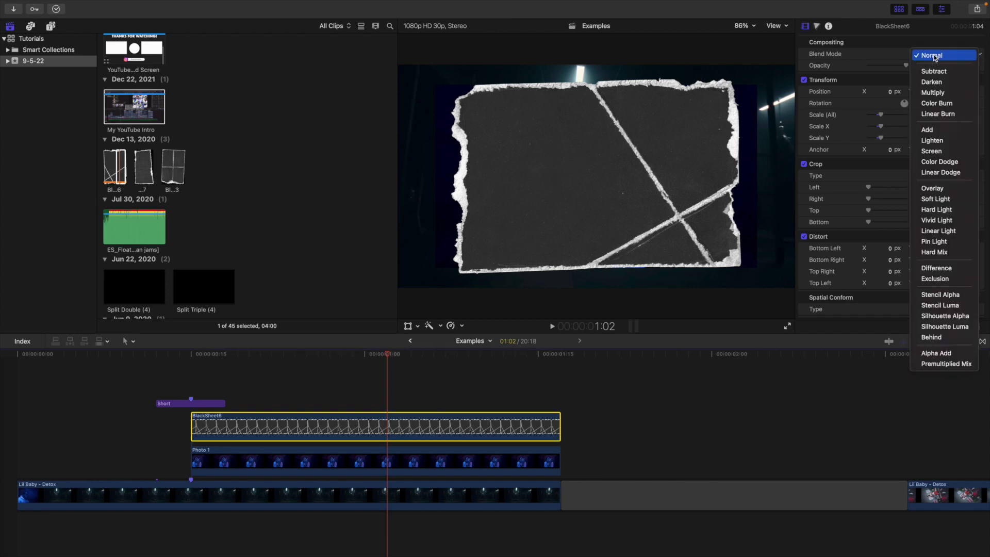
{"action": "left_click", "coordinate": [934, 295]}
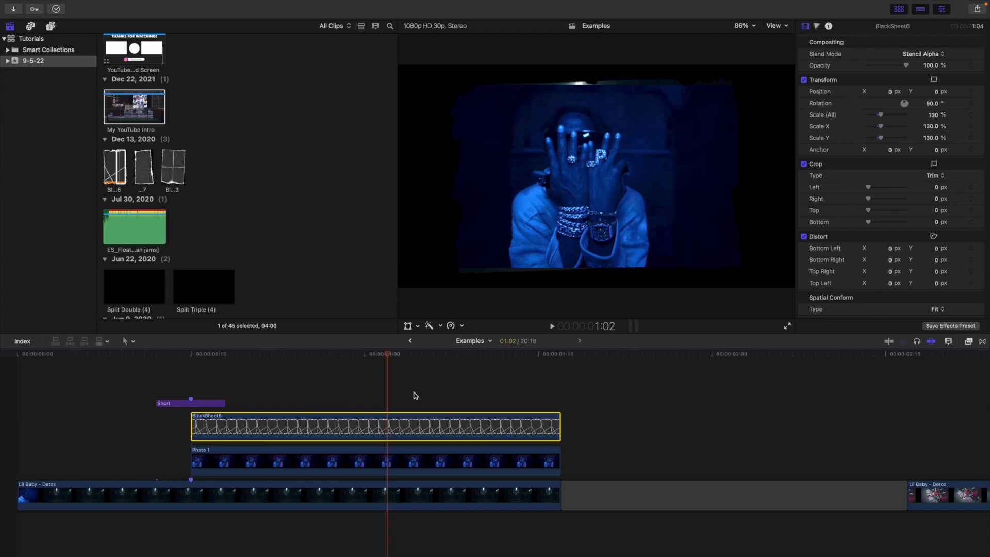
Duplicate the BlackSheet6 clip directly above itself and set the copy's blend mode to Screen.
{"action": "left_click_drag", "start_coordinate": [397, 416], "coordinate": [400, 400]}
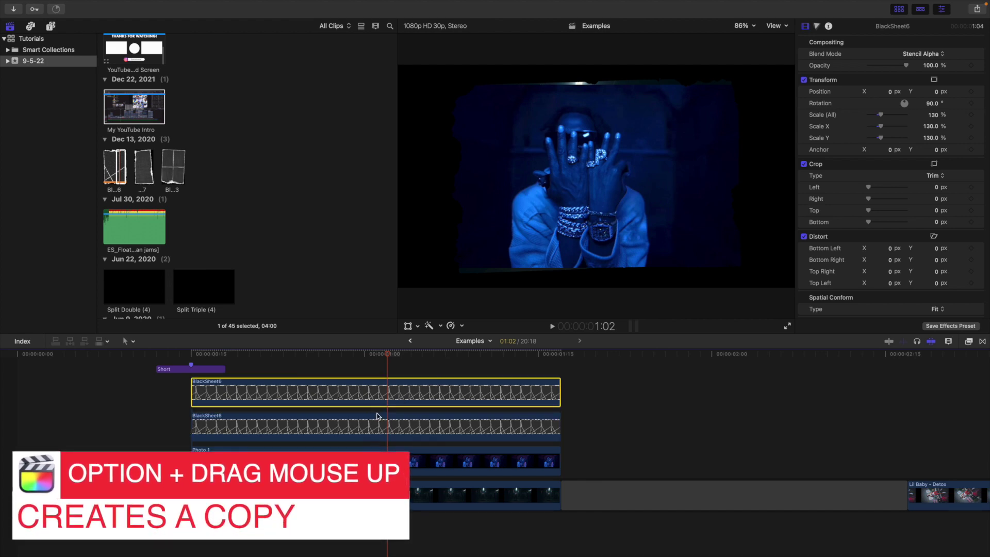
{"action": "scroll", "coordinate": [382, 416], "scroll_direction": "up", "scroll_amount": 2}
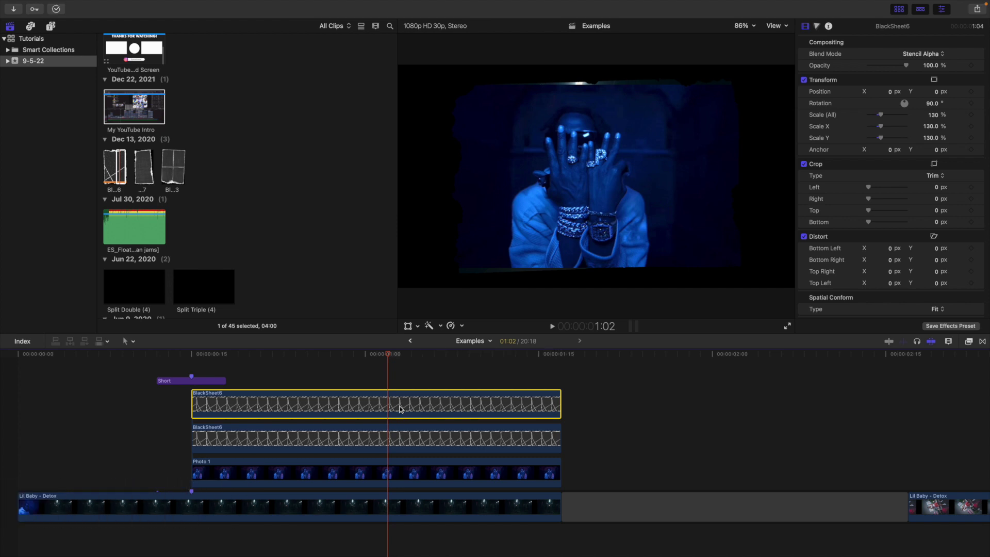
{"action": "left_click", "coordinate": [921, 55]}
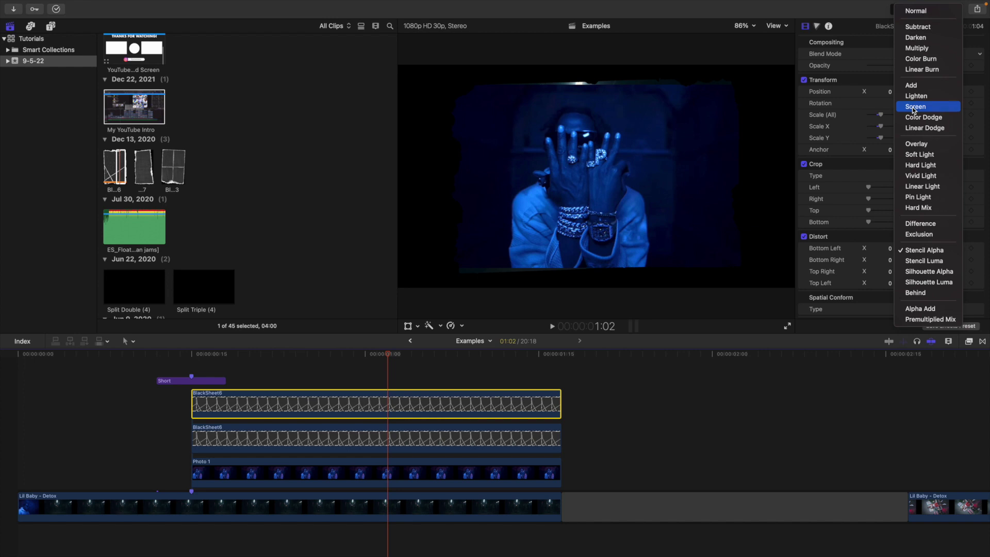
{"action": "left_click", "coordinate": [914, 108]}
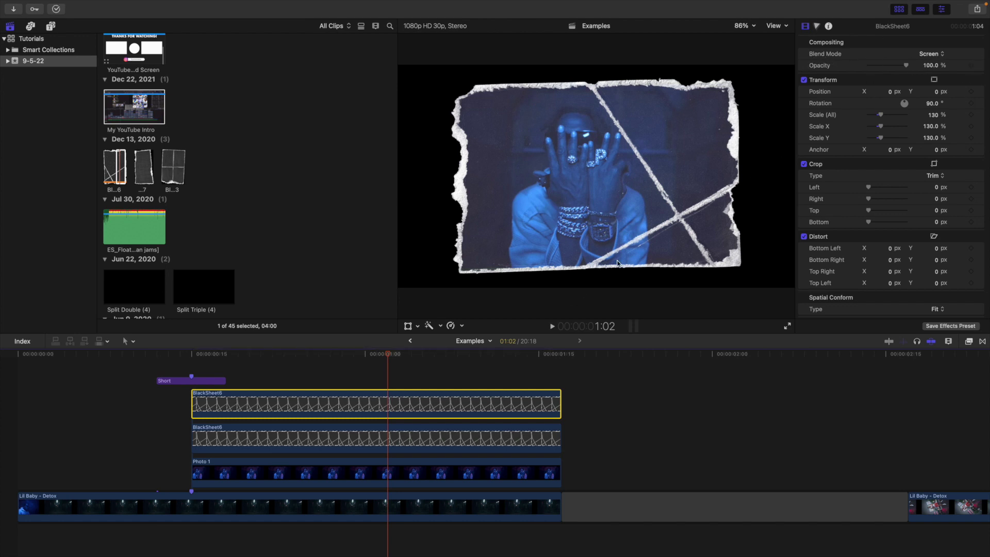
Scale Photo 1 up to 126% to fill the torn paper frame.
{"action": "left_click", "coordinate": [393, 434]}
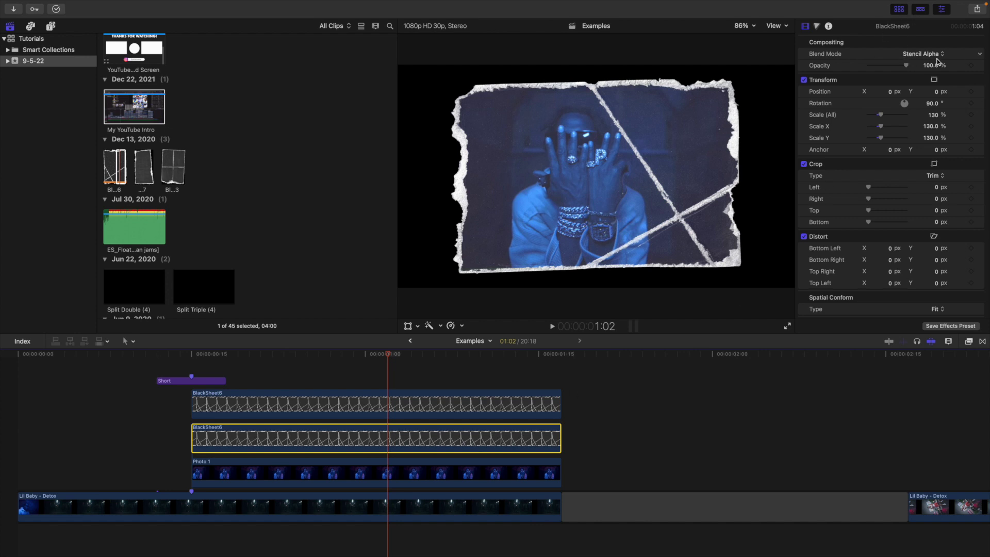
{"action": "left_click", "coordinate": [387, 376]}
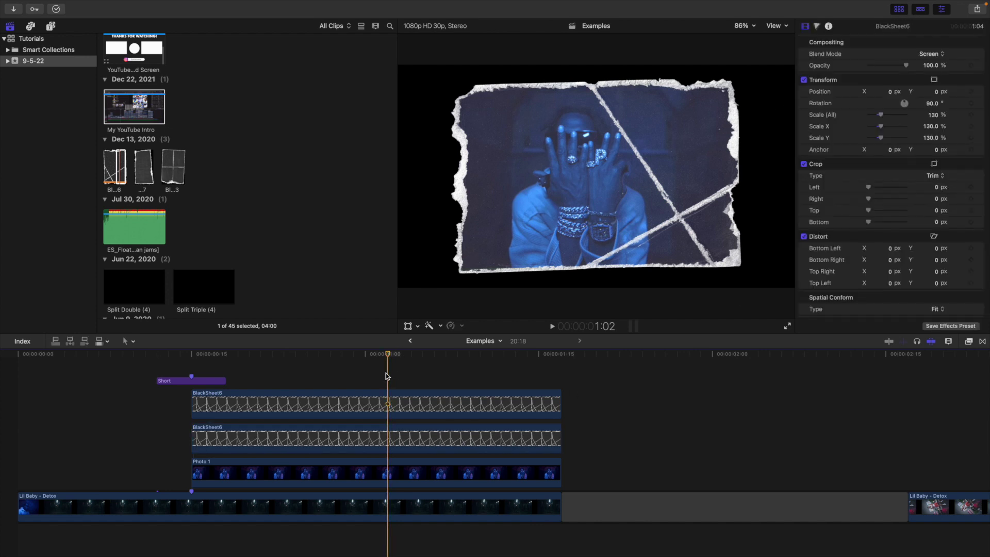
{"action": "left_click", "coordinate": [385, 475]}
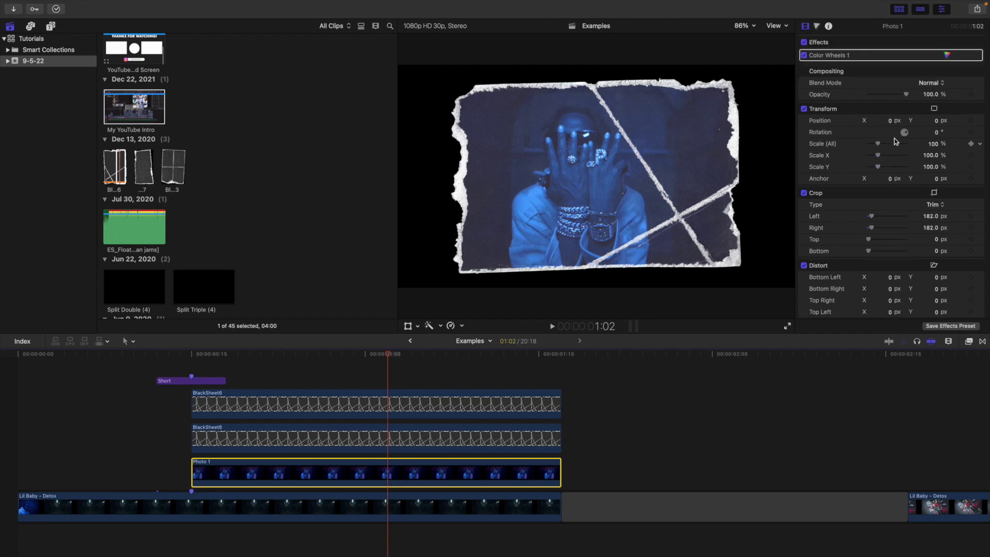
{"action": "mouse_move", "coordinate": [932, 146]}
{"action": "left_mouse_down"}
{"action": "mouse_move", "coordinate": [982, 145]}
{"action": "mouse_move", "coordinate": [923, 146]}
{"action": "mouse_move", "coordinate": [937, 145]}
{"action": "left_mouse_up"}
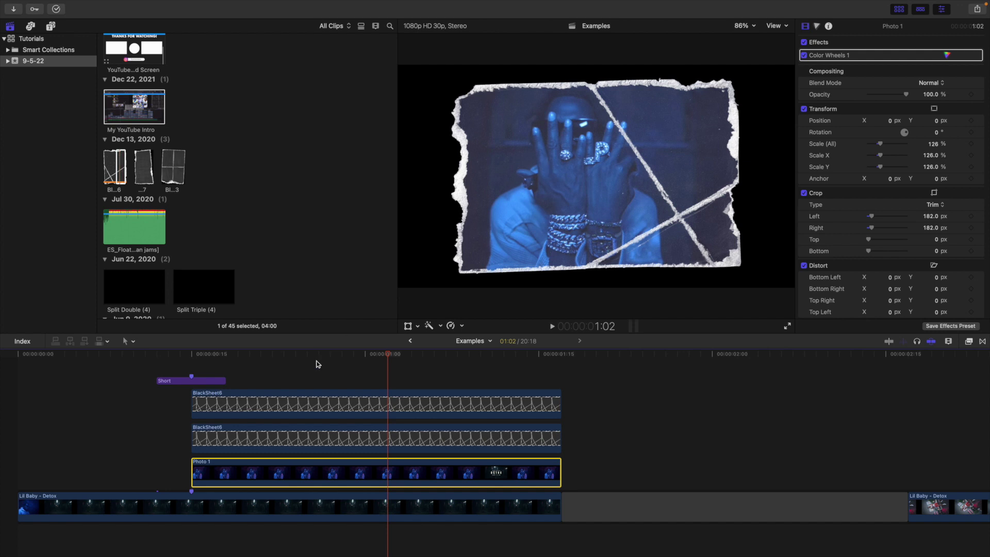
Add Color Curves to the upper BlackSheet6 clip and shape its luma curve with a lowered highlight point and a shadow point.
{"action": "left_click", "coordinate": [395, 402]}
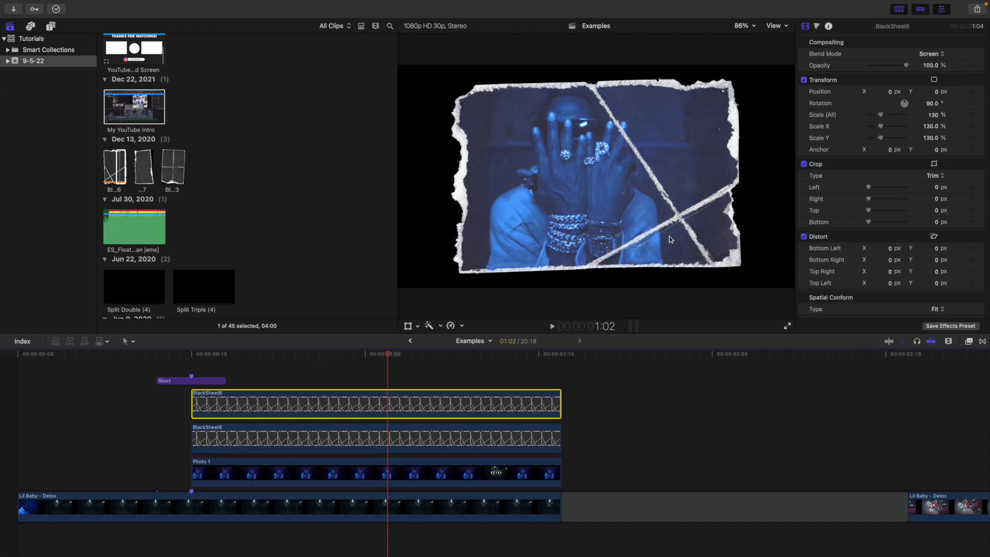
{"action": "left_click", "coordinate": [817, 26]}
{"action": "left_click", "coordinate": [833, 42]}
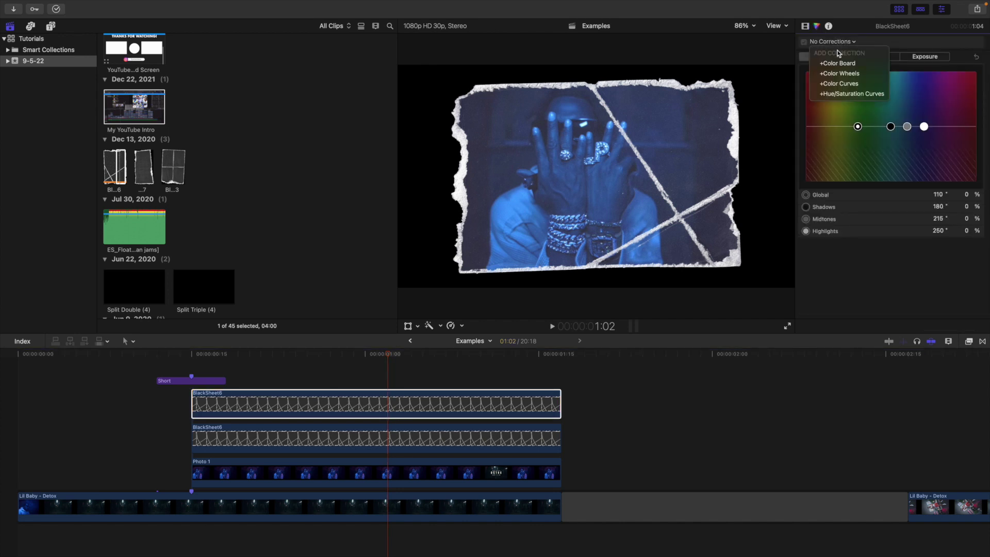
{"action": "left_click", "coordinate": [839, 84]}
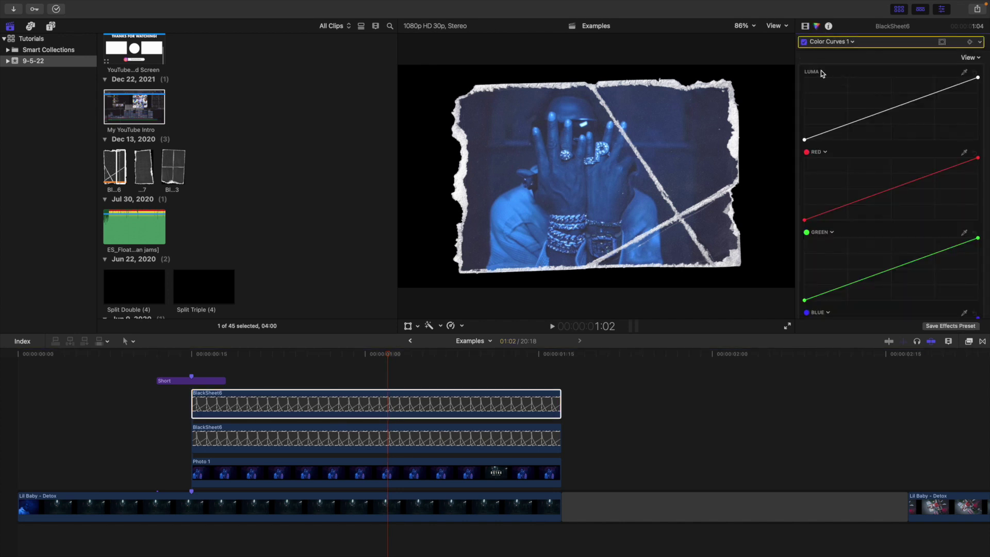
{"action": "left_click_drag", "start_coordinate": [936, 94], "coordinate": [938, 98]}
{"action": "left_click", "coordinate": [847, 125]}
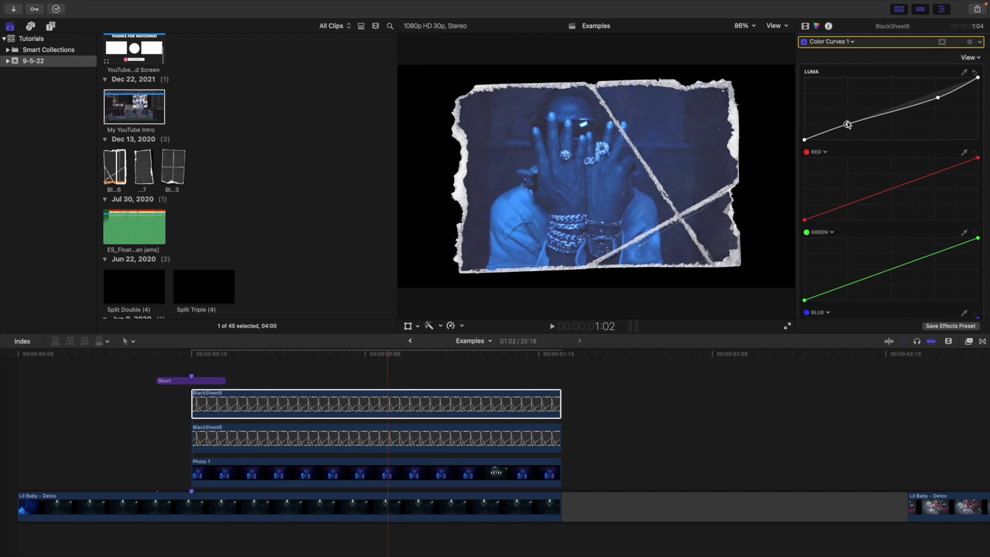
{"action": "left_click_drag", "start_coordinate": [937, 98], "coordinate": [938, 99]}
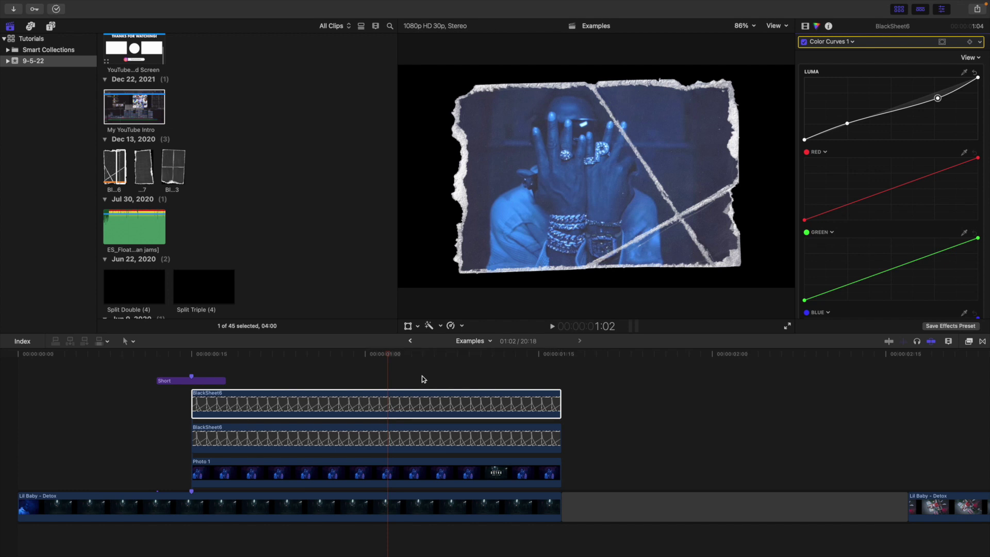
Combine both BlackSheet6 clips and Photo 1 into a compound clip named Paper Overlay.
{"action": "left_click", "coordinate": [395, 408]}
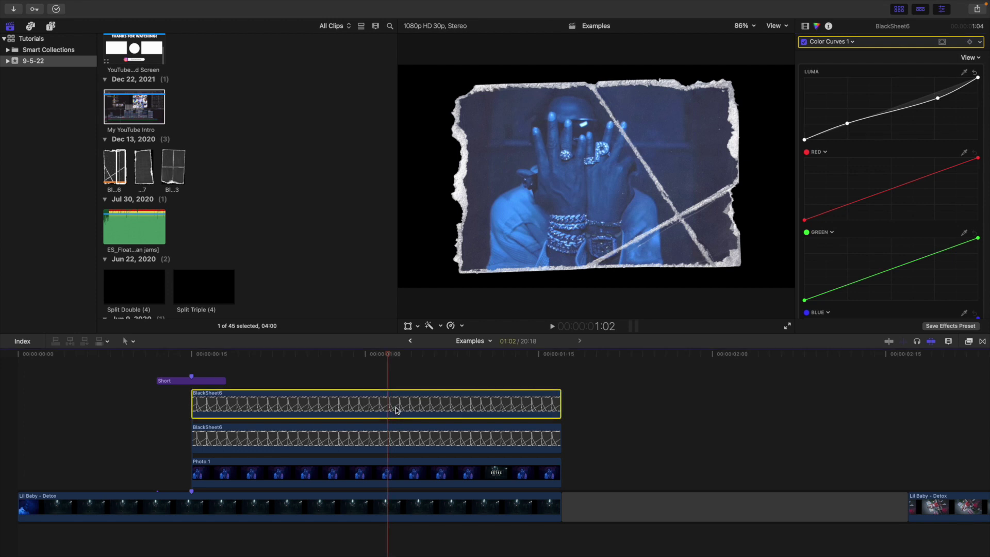
{"action": "left_click", "coordinate": [392, 433], "text": "super"}
{"action": "left_click", "coordinate": [395, 467], "text": "super"}
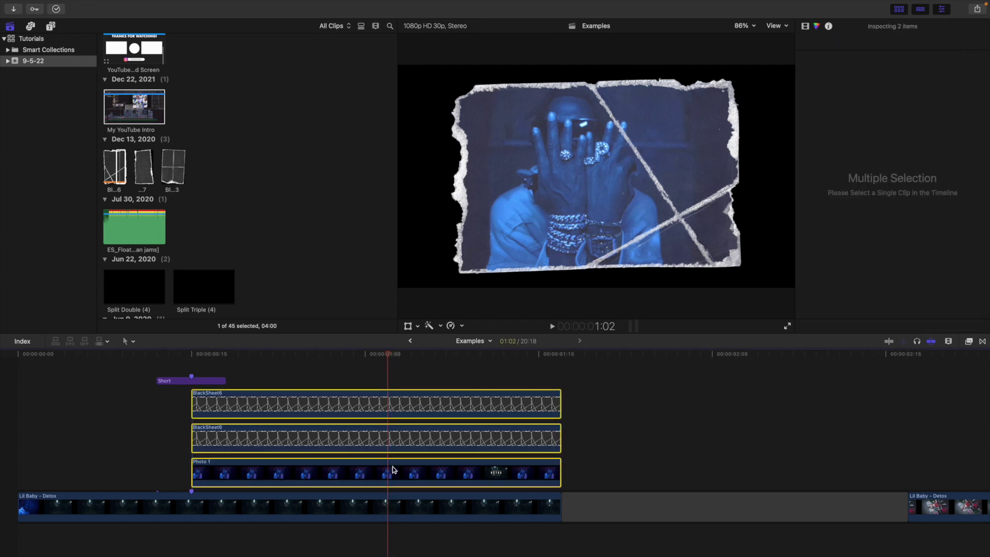
{"action": "right_click", "coordinate": [397, 403]}
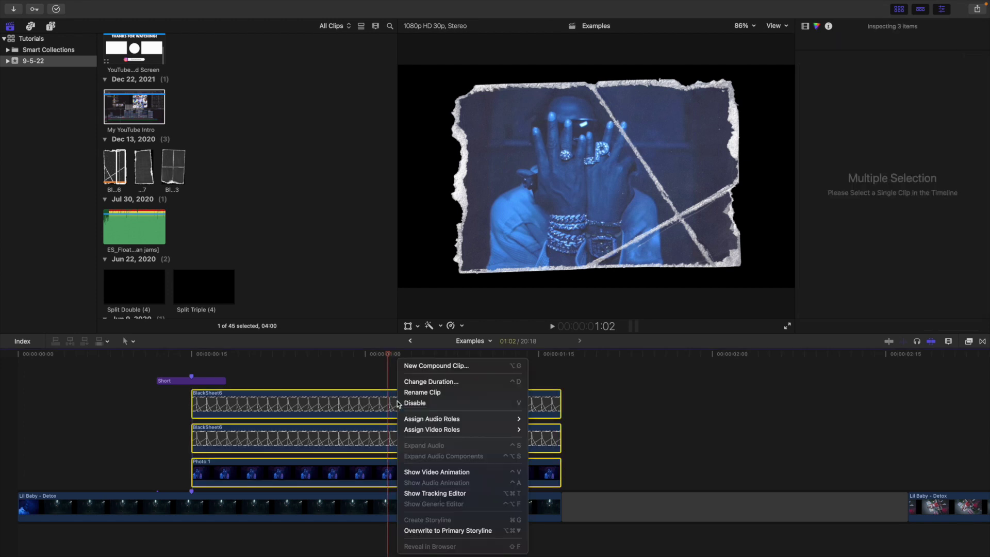
{"action": "left_click", "coordinate": [422, 367]}
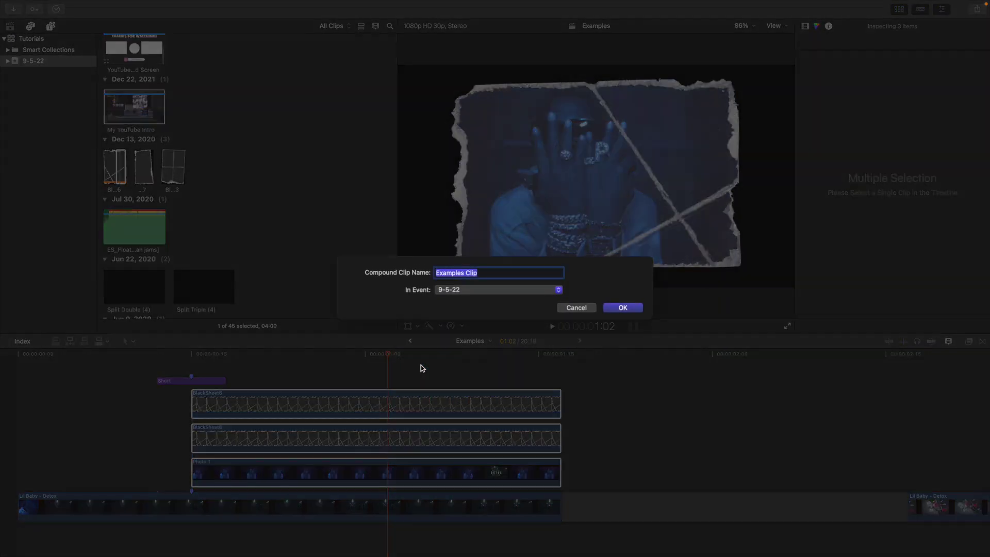
{"action": "type", "text": "Paper Overlay"}
{"action": "left_click", "coordinate": [615, 308]}
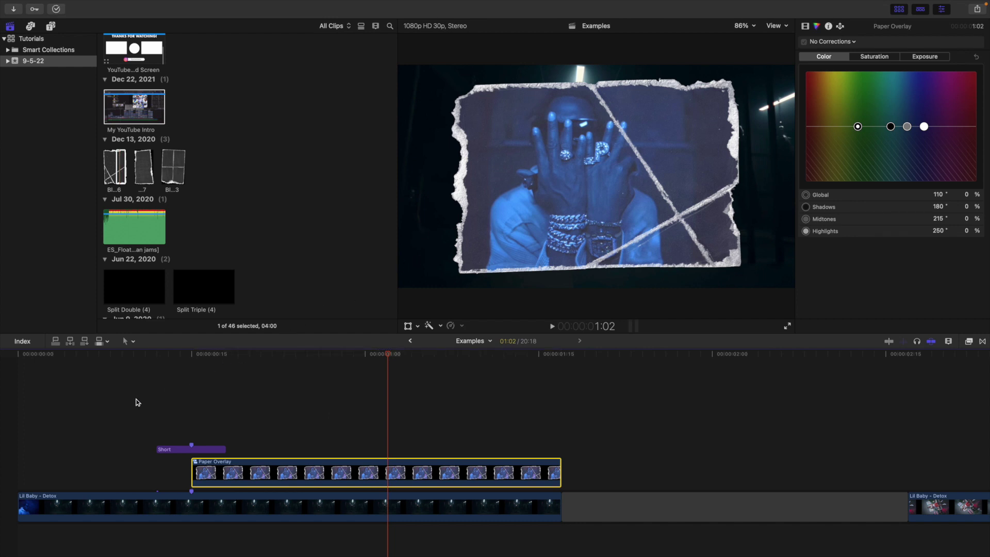
Play the sequence repeatedly from the beginning to review the flash into the Paper Overlay clip.
{"action": "left_click", "coordinate": [9, 404]}
{"action": "key", "text": "space"}
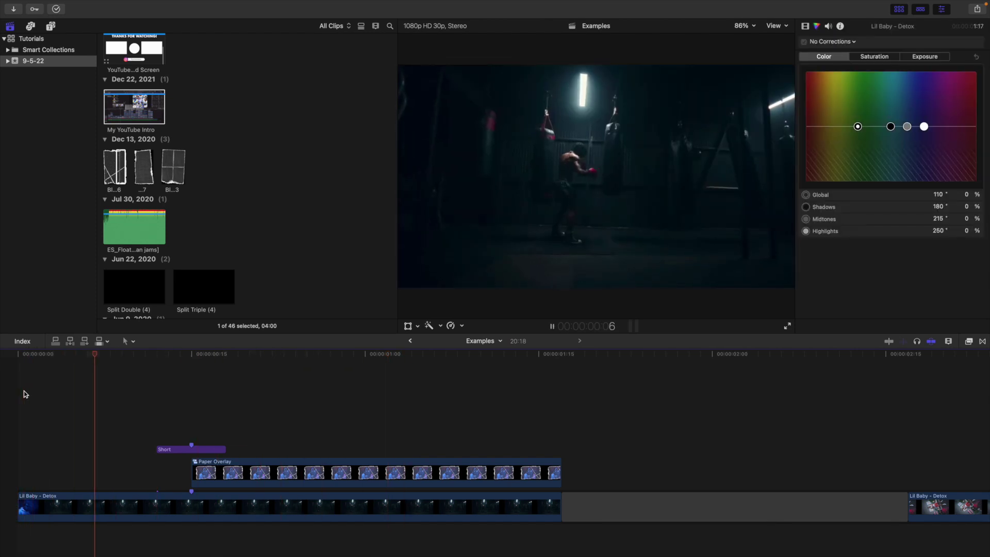
{"action": "left_click", "coordinate": [17, 401]}
{"action": "key", "text": "space"}
{"action": "left_click", "coordinate": [18, 401]}
{"action": "key", "text": "space"}
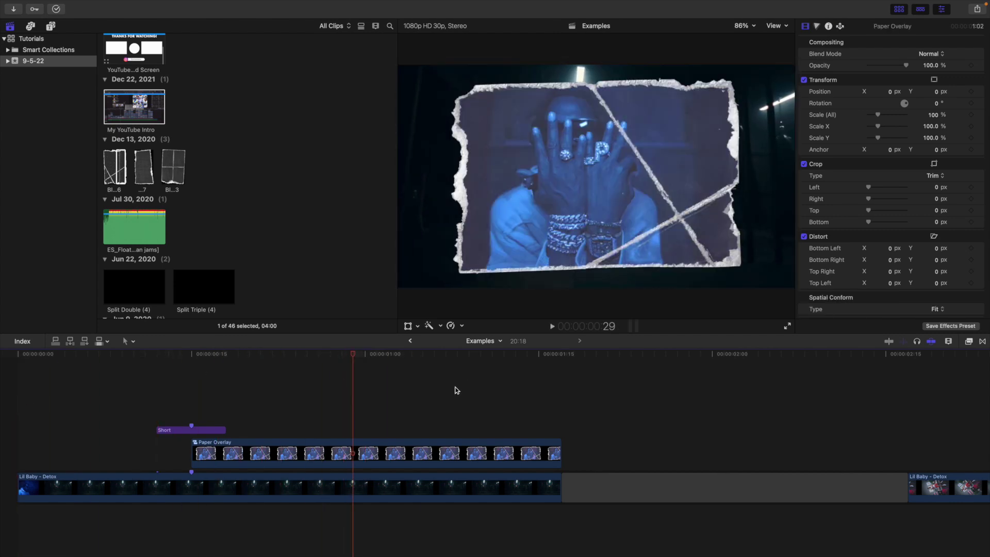
Apply the Hover effect from the RN Animations collection to the Paper Overlay clip.
{"action": "left_click", "coordinate": [420, 451]}
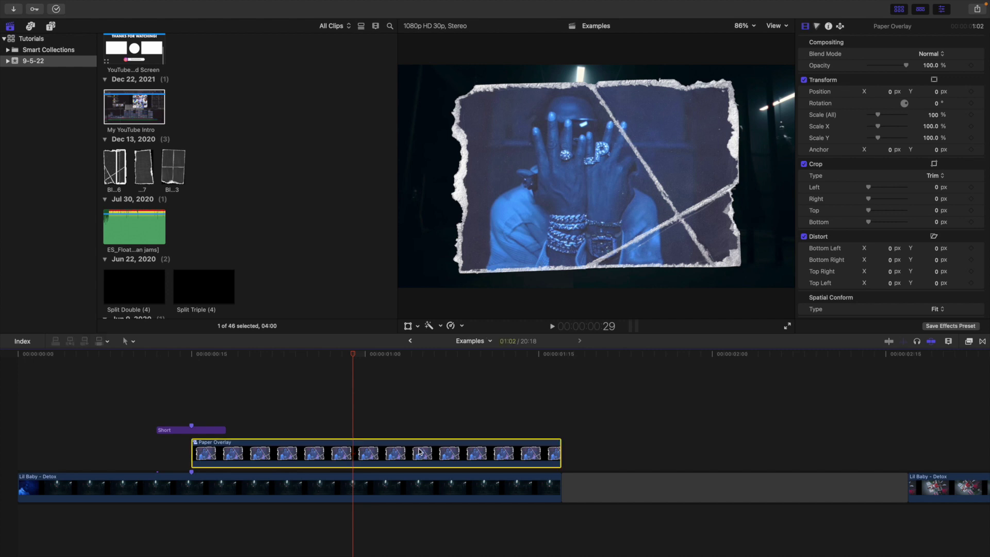
{"action": "left_click", "coordinate": [969, 342]}
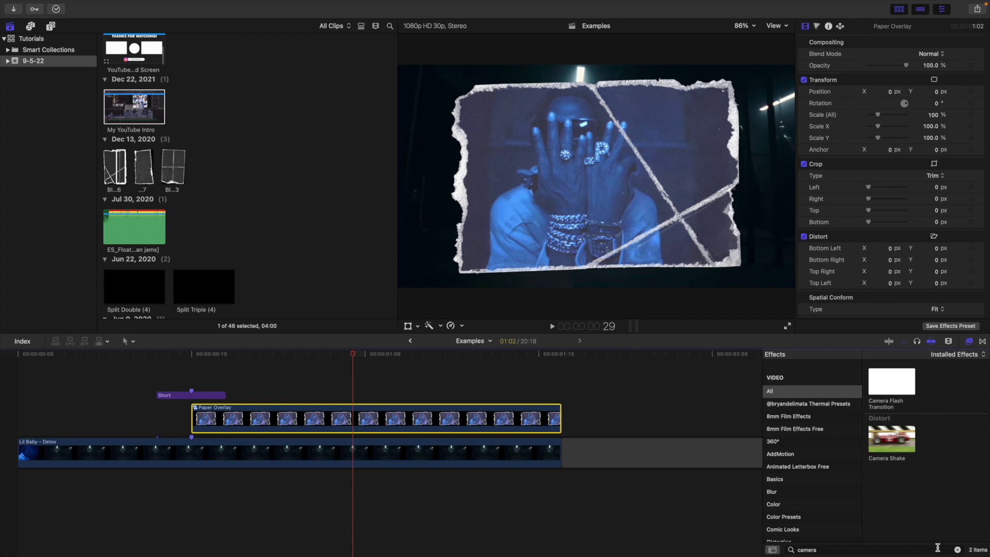
{"action": "left_click", "coordinate": [957, 550]}
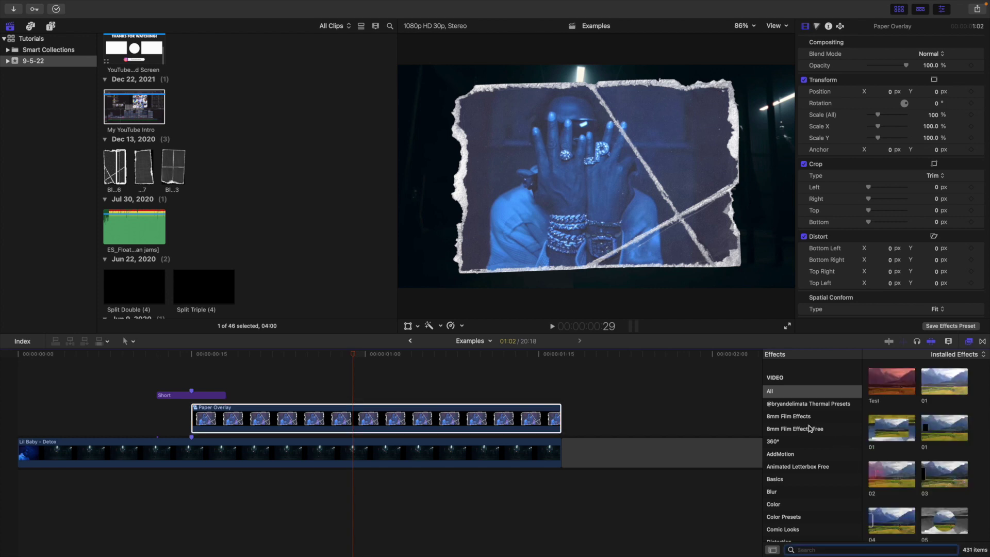
{"action": "scroll", "coordinate": [809, 428], "scroll_direction": "down", "scroll_amount": 3}
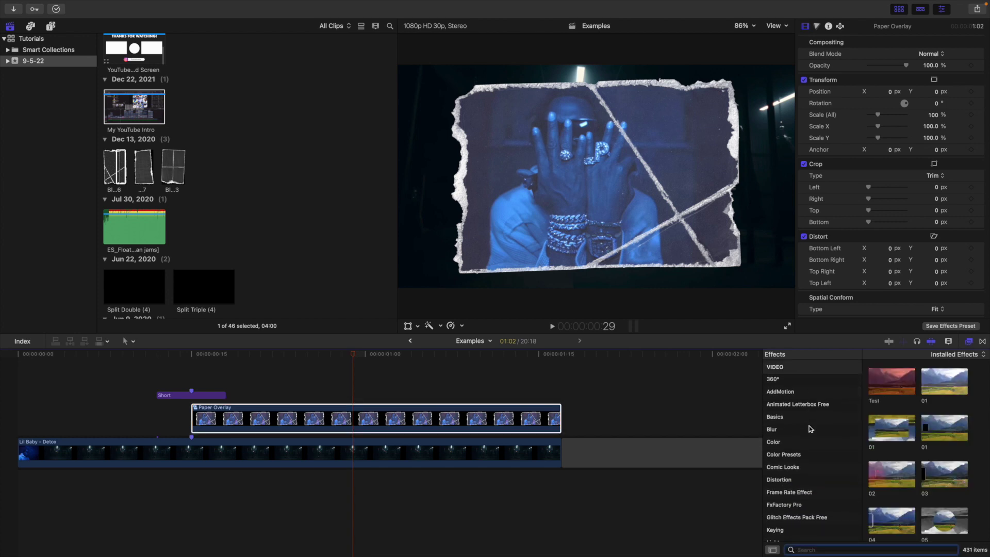
{"action": "scroll", "coordinate": [809, 429], "scroll_direction": "down", "scroll_amount": 6}
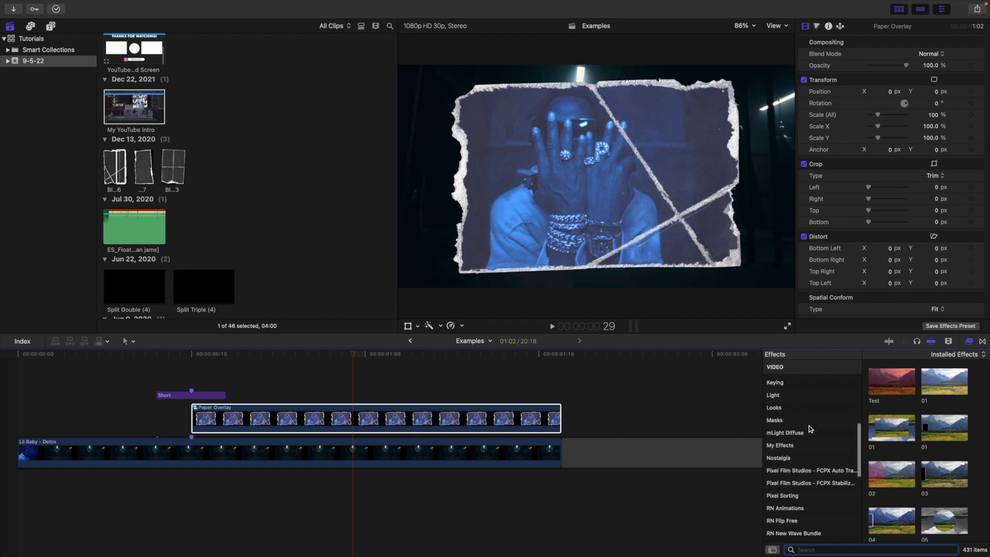
{"action": "scroll", "coordinate": [810, 428], "scroll_direction": "down", "scroll_amount": 2}
{"action": "left_click", "coordinate": [798, 458]}
{"action": "scroll", "coordinate": [917, 461], "scroll_direction": "down", "scroll_amount": 3}
{"action": "scroll", "coordinate": [916, 461], "scroll_direction": "down", "scroll_amount": 5}
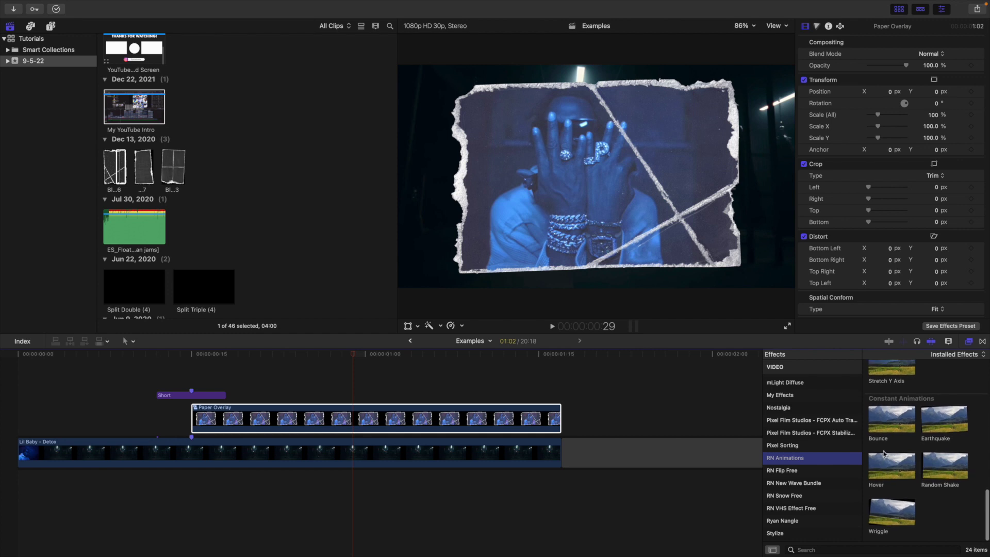
{"action": "left_click_drag", "start_coordinate": [892, 466], "coordinate": [438, 420]}
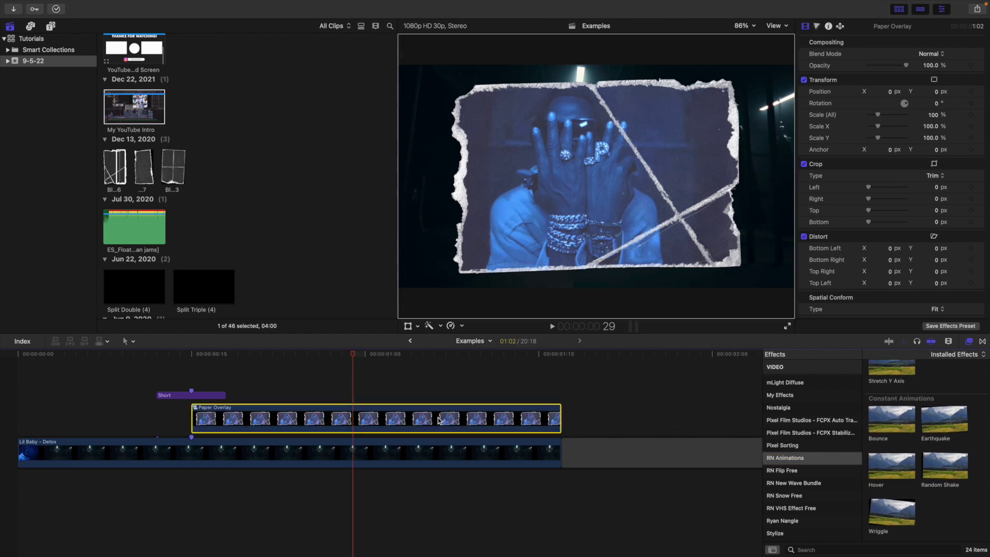
{"action": "left_click", "coordinate": [969, 342]}
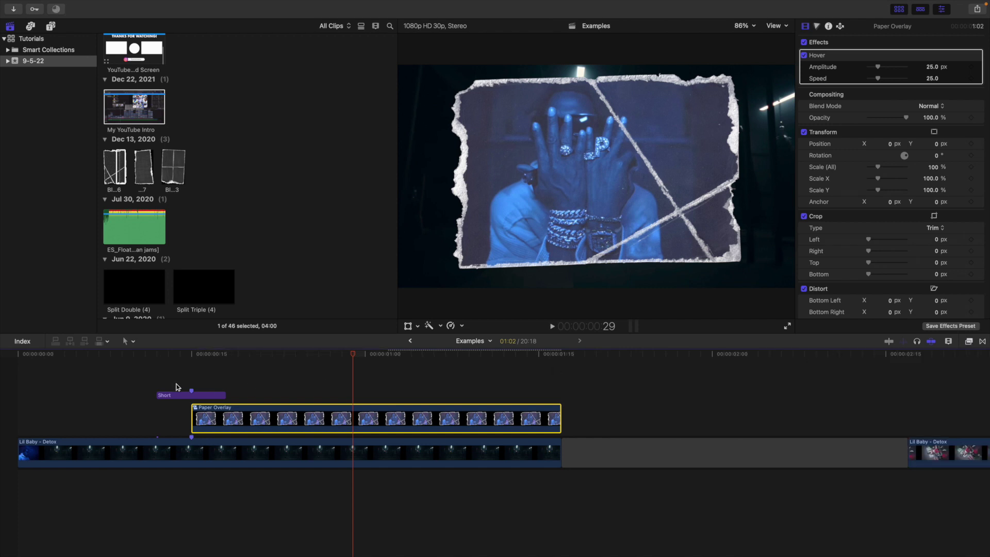
Play the sequence from the beginning to review the Hover motion on the Paper Overlay clip.
{"action": "left_click", "coordinate": [12, 407]}
{"action": "key", "text": "space"}
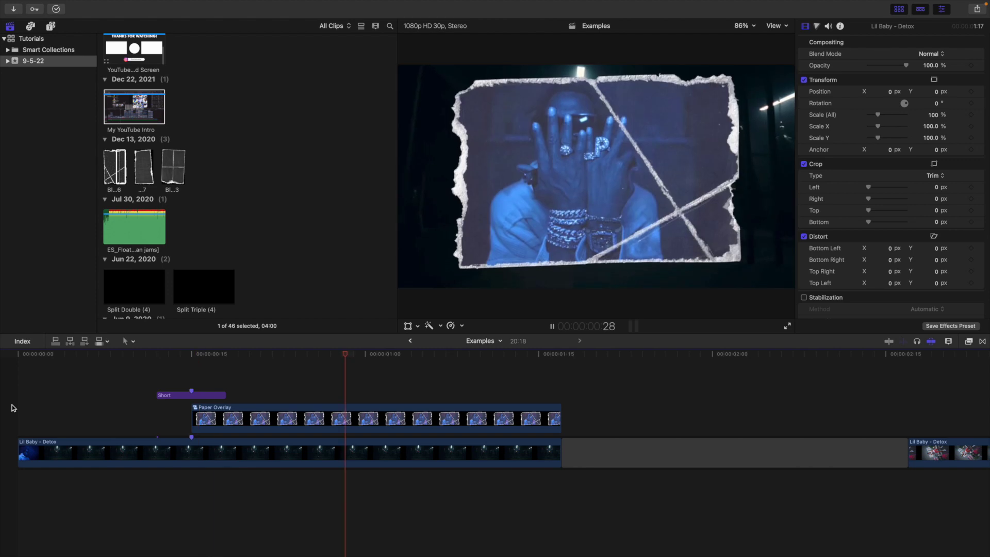
{"action": "key", "text": "space"}
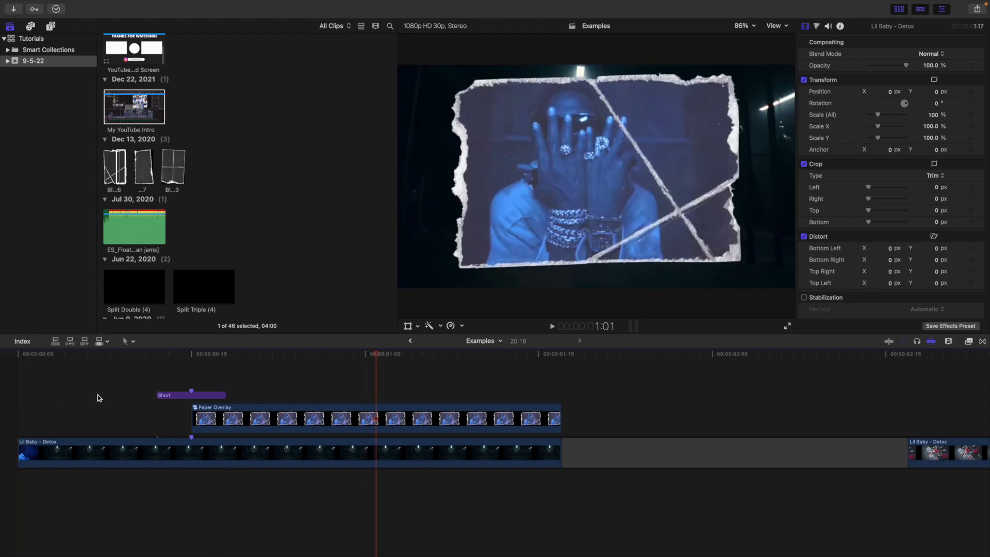
Attach the ES_Camera Shutter 1 sound effect beneath the main clip, aligned with the start of the Paper Overlay clip.
{"action": "left_click", "coordinate": [107, 398]}
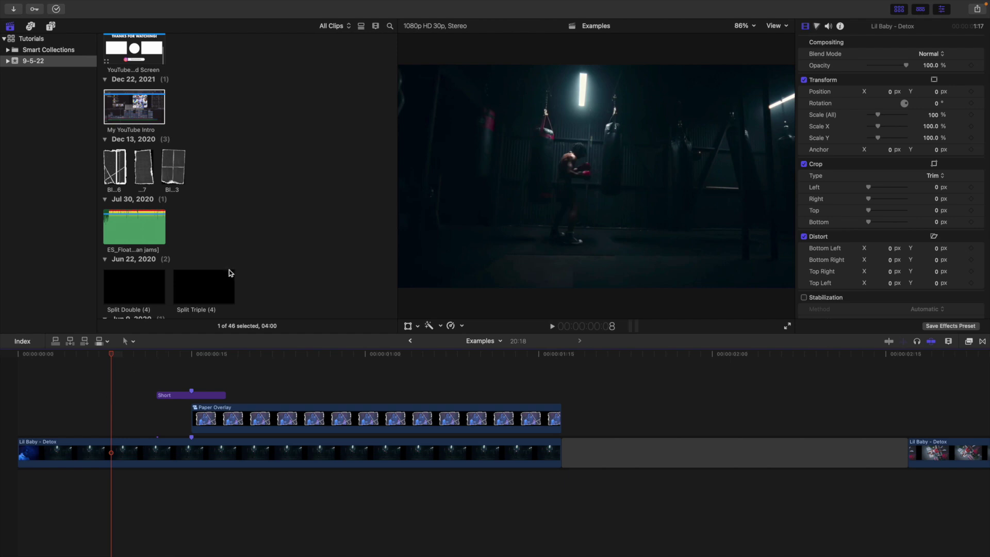
{"action": "scroll", "coordinate": [230, 270], "scroll_direction": "down", "scroll_amount": 3}
{"action": "scroll", "coordinate": [230, 270], "scroll_direction": "up", "scroll_amount": 10}
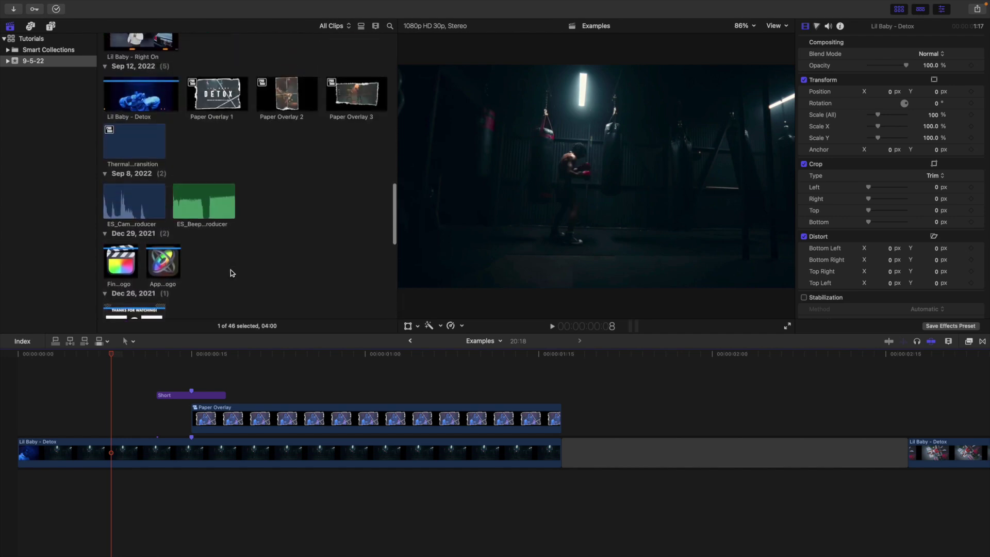
{"action": "left_click_drag", "start_coordinate": [127, 195], "coordinate": [193, 485]}
Play the sequence from the beginning to check the camera shutter sound against the flash.
{"action": "left_click", "coordinate": [94, 426]}
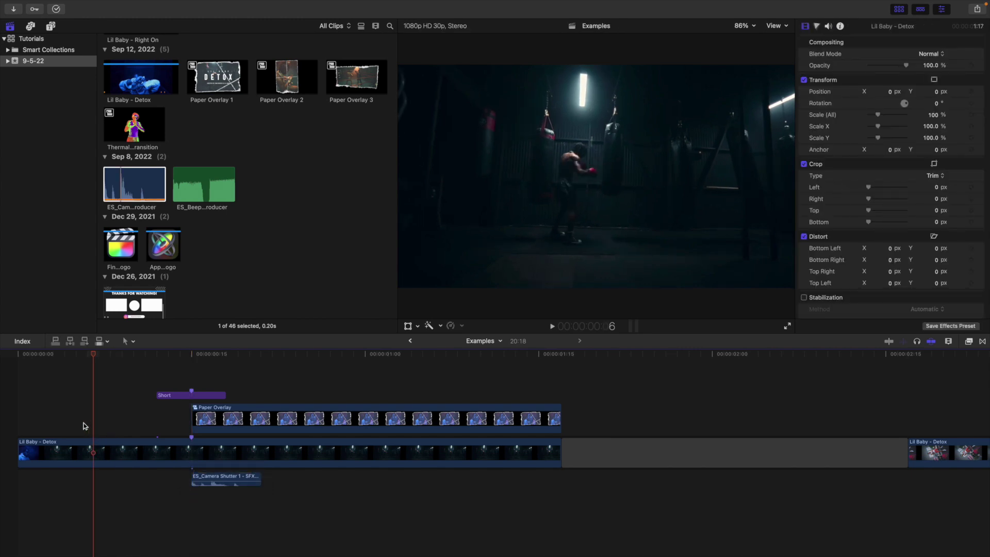
{"action": "key", "text": "Home"}
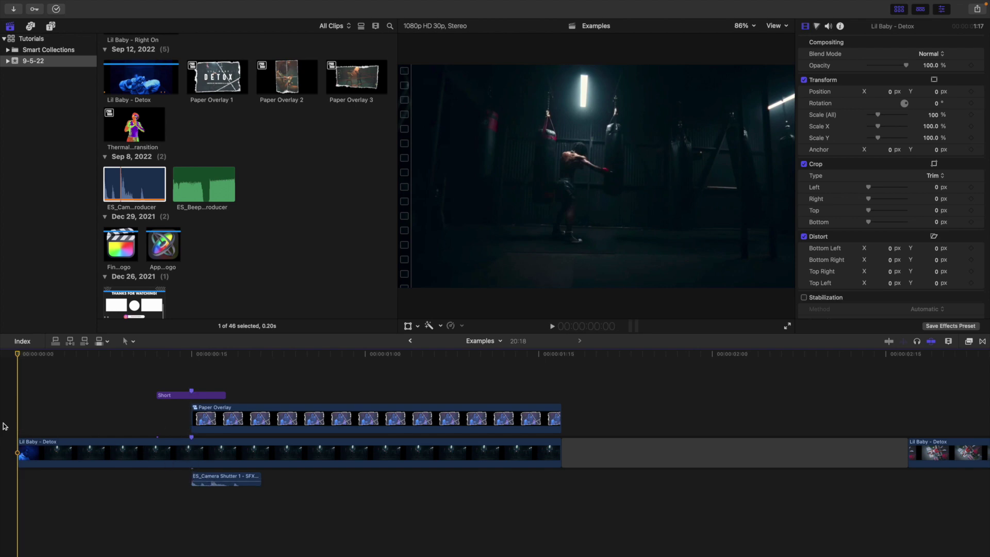
{"action": "key", "text": "space"}
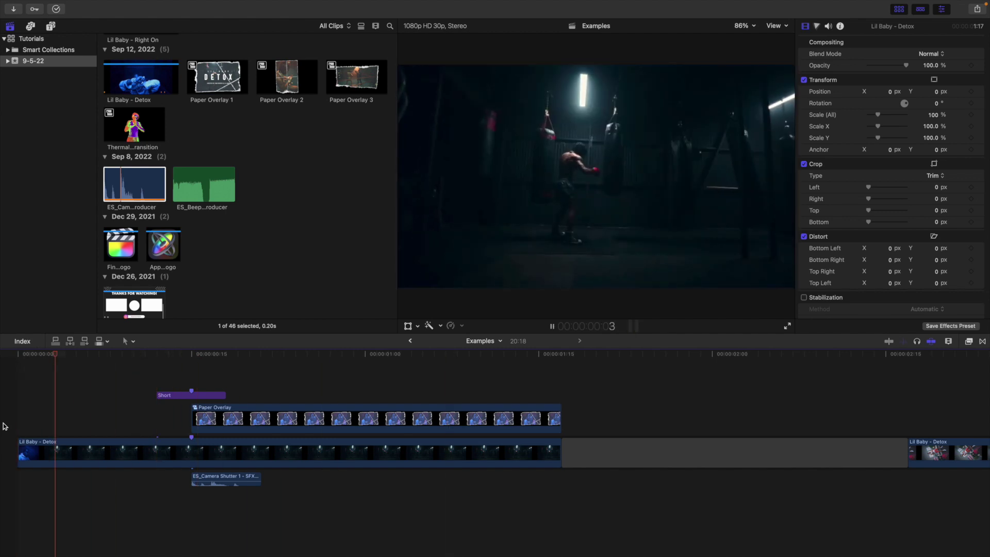
{"action": "key", "text": "space"}
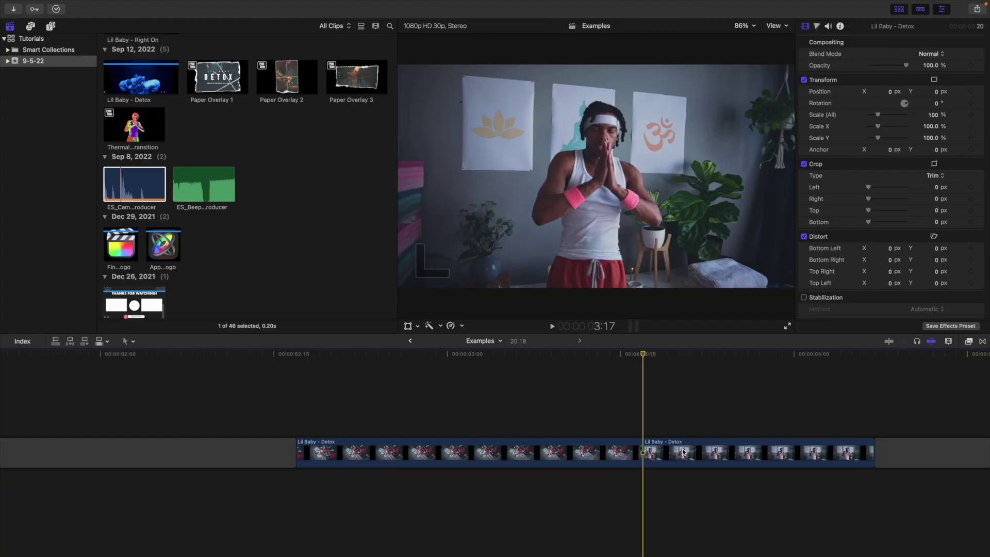
Insert a freeze frame at the first frame of the Lil Baby - Detox shot of the man with his hands together.
{"action": "left_click", "coordinate": [679, 451]}
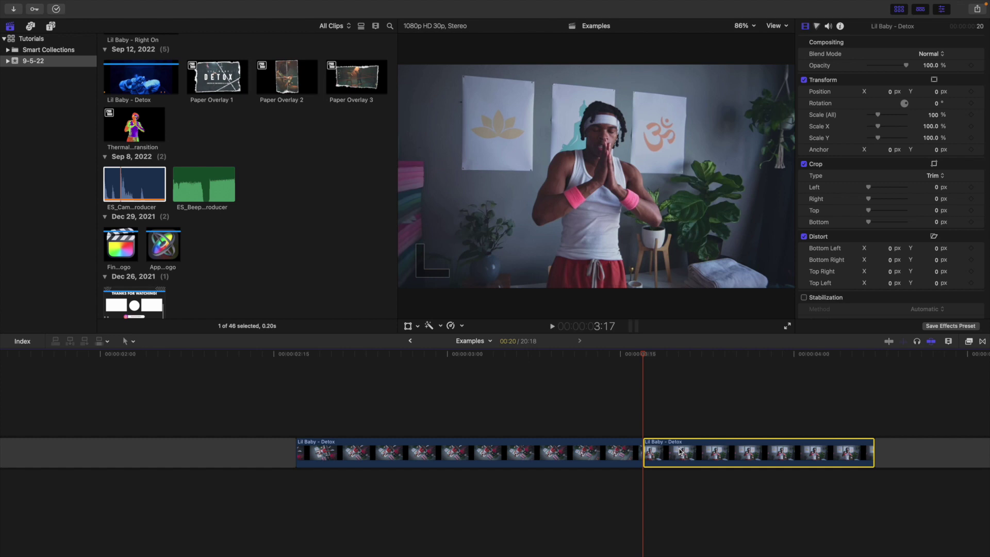
{"action": "key", "text": "alt+f"}
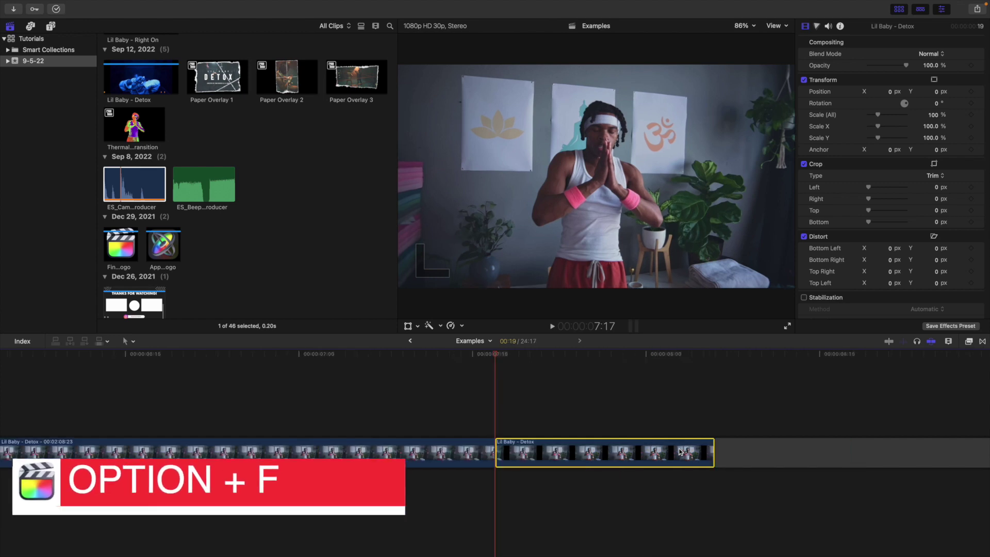
{"action": "key", "text": "super+minus"}
{"action": "scroll", "coordinate": [678, 451], "scroll_direction": "left", "scroll_amount": 10}
Set the freeze frame's duration to 10 frames.
{"action": "left_click", "coordinate": [591, 426]}
{"action": "left_click", "coordinate": [600, 448]}
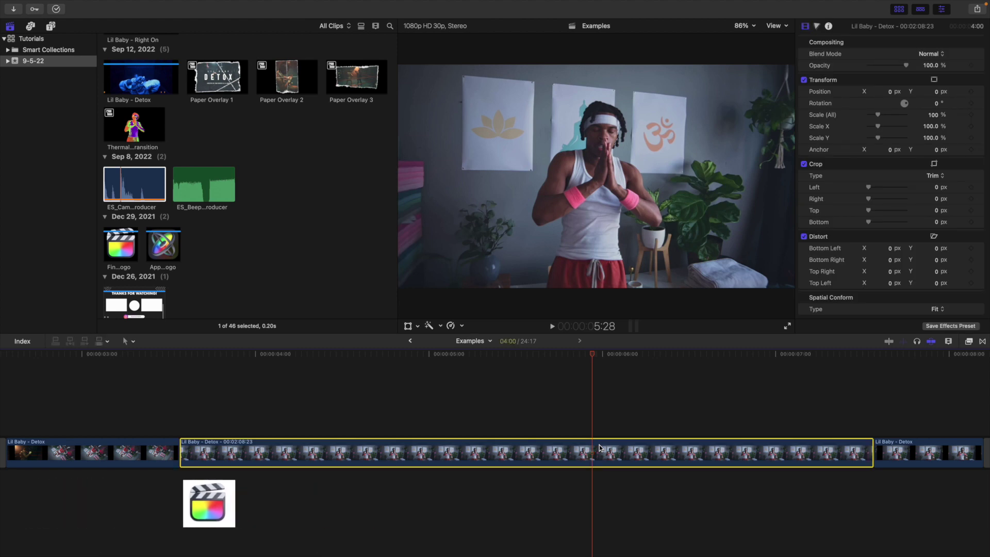
{"action": "key", "text": "ctrl+d"}
{"action": "type", "text": "10"}
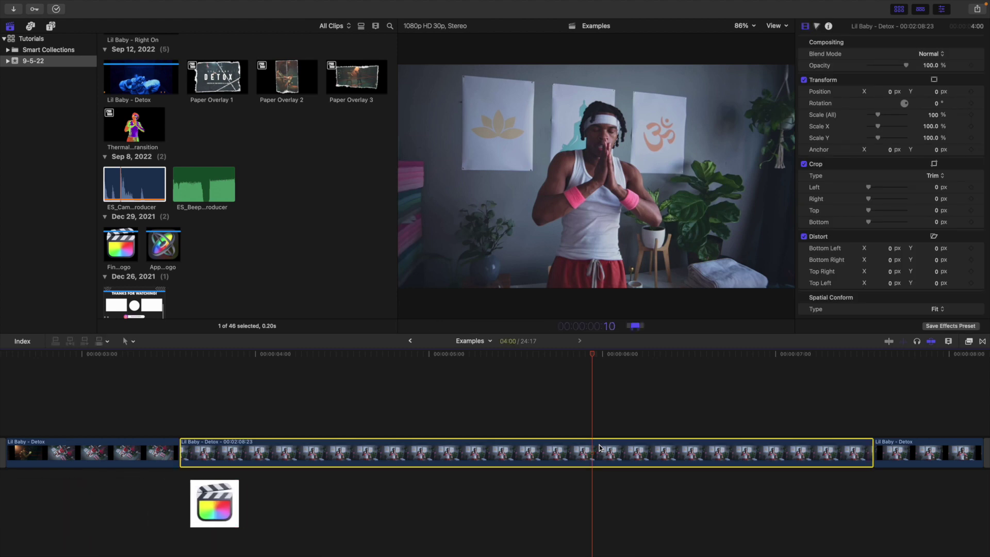
{"action": "key", "text": "Return"}
Stack the freeze frame above the end of the preceding Lil Baby - Detox clip and play through it.
{"action": "scroll", "coordinate": [599, 444], "scroll_direction": "left", "scroll_amount": 5}
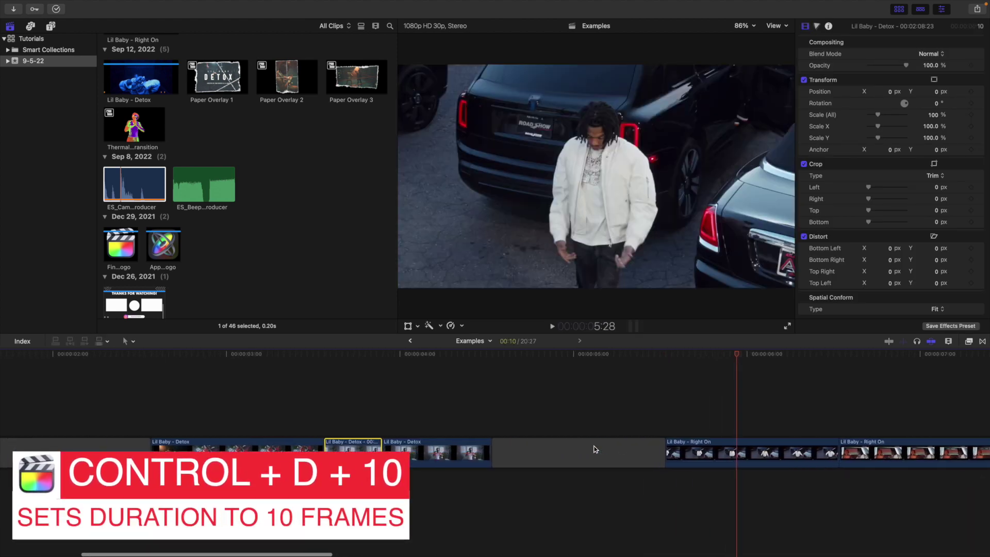
{"action": "scroll", "coordinate": [595, 449], "scroll_direction": "left", "scroll_amount": 5}
{"action": "left_click_drag", "start_coordinate": [621, 446], "coordinate": [570, 412]}
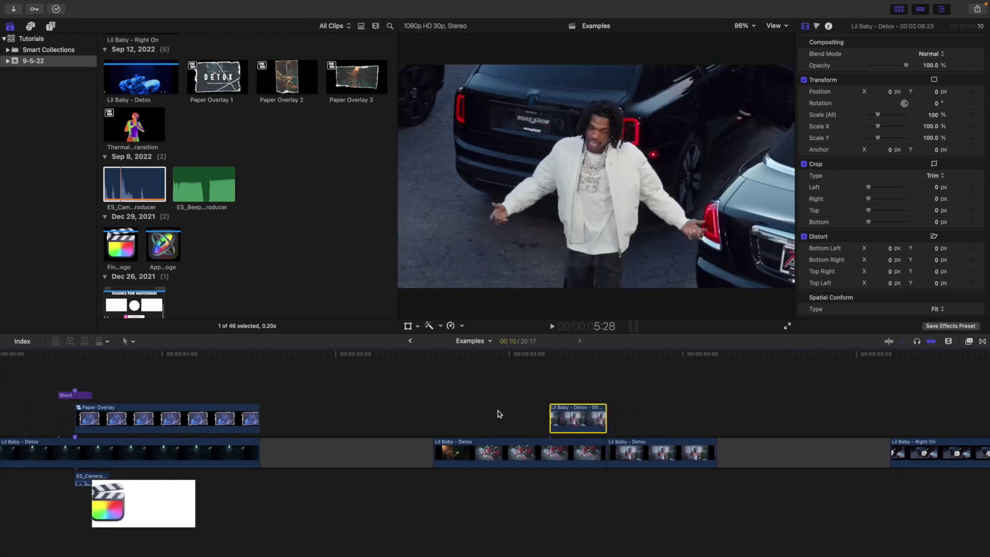
{"action": "left_click", "coordinate": [433, 408]}
{"action": "key", "text": "space"}
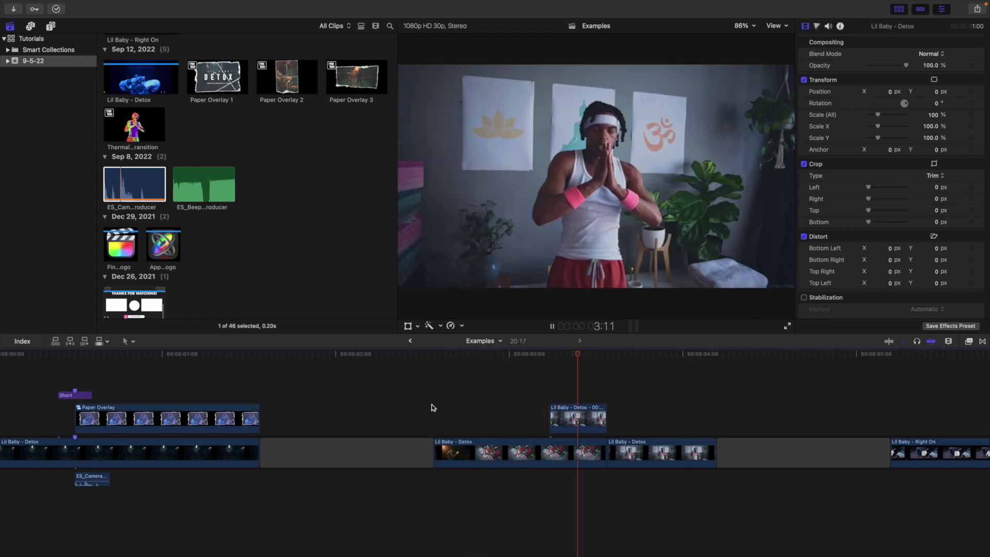
Find the Draw Mask effect and apply it to the stacked freeze frame.
{"action": "left_click", "coordinate": [581, 423]}
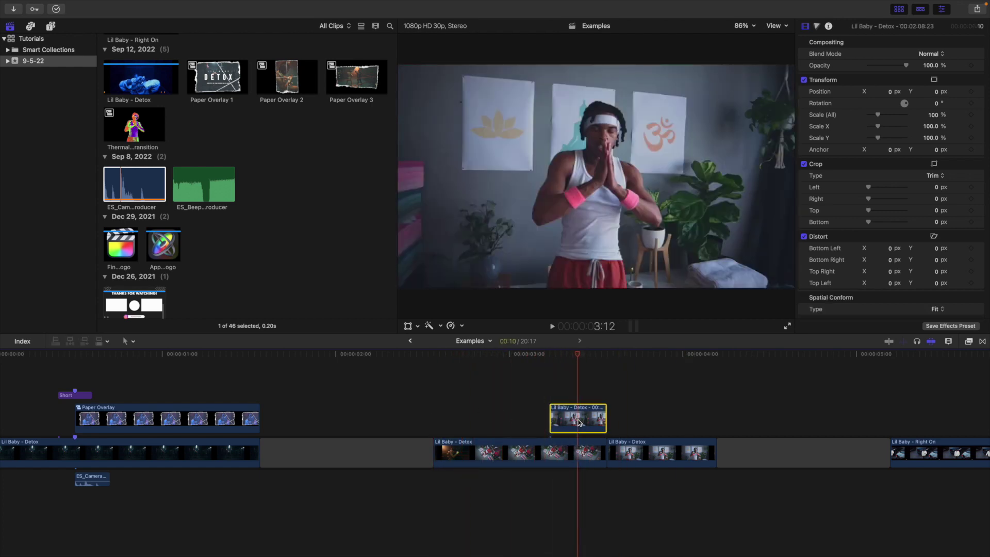
{"action": "left_click", "coordinate": [969, 343]}
{"action": "scroll", "coordinate": [802, 435], "scroll_direction": "up", "scroll_amount": 10}
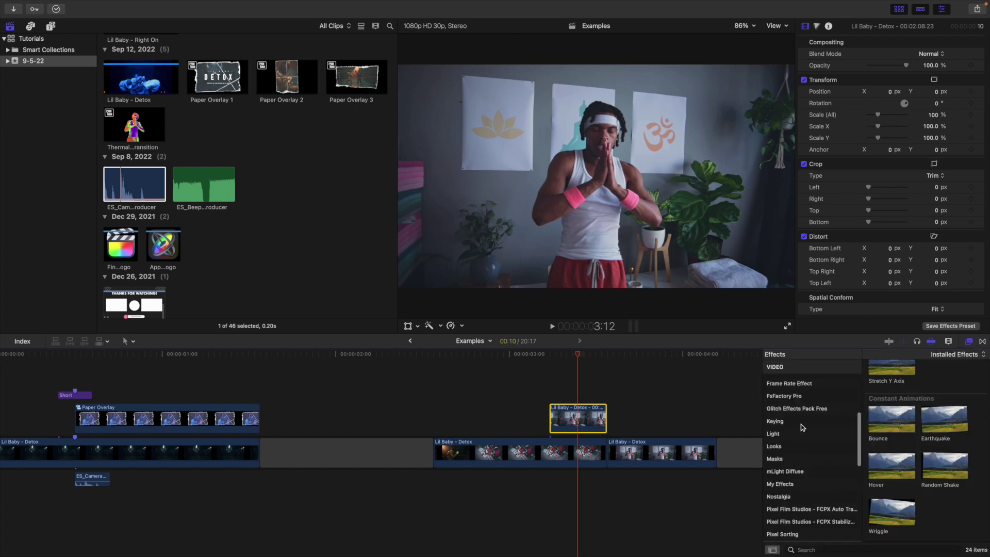
{"action": "left_click", "coordinate": [825, 549]}
{"action": "type", "text": "draw mask"}
{"action": "mouse_move", "coordinate": [885, 392]}
{"action": "left_mouse_down"}
{"action": "mouse_move", "coordinate": [639, 405]}
{"action": "mouse_move", "coordinate": [583, 417]}
{"action": "left_mouse_up"}
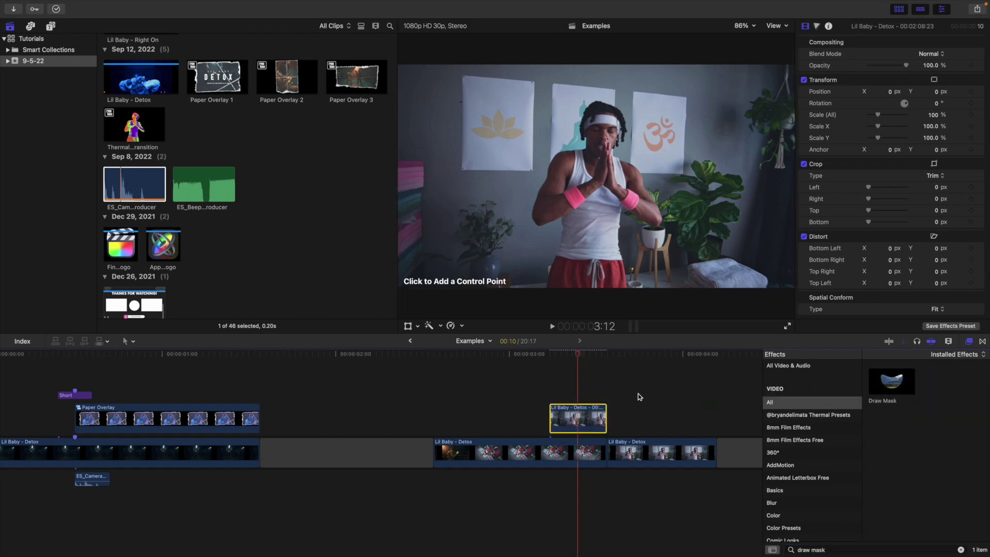
{"action": "left_click", "coordinate": [969, 342]}
Trace a closed Linear mask around the man's body, arms and head, and hide the mask's on-screen controls.
{"action": "left_click", "coordinate": [548, 276]}
{"action": "left_click", "coordinate": [556, 253]}
{"action": "left_click", "coordinate": [562, 236]}
{"action": "left_click", "coordinate": [562, 217]}
{"action": "left_click", "coordinate": [540, 225]}
{"action": "left_click", "coordinate": [531, 214]}
{"action": "left_click", "coordinate": [542, 186]}
{"action": "left_click", "coordinate": [551, 156]}
{"action": "left_click", "coordinate": [566, 150]}
{"action": "left_click", "coordinate": [586, 149]}
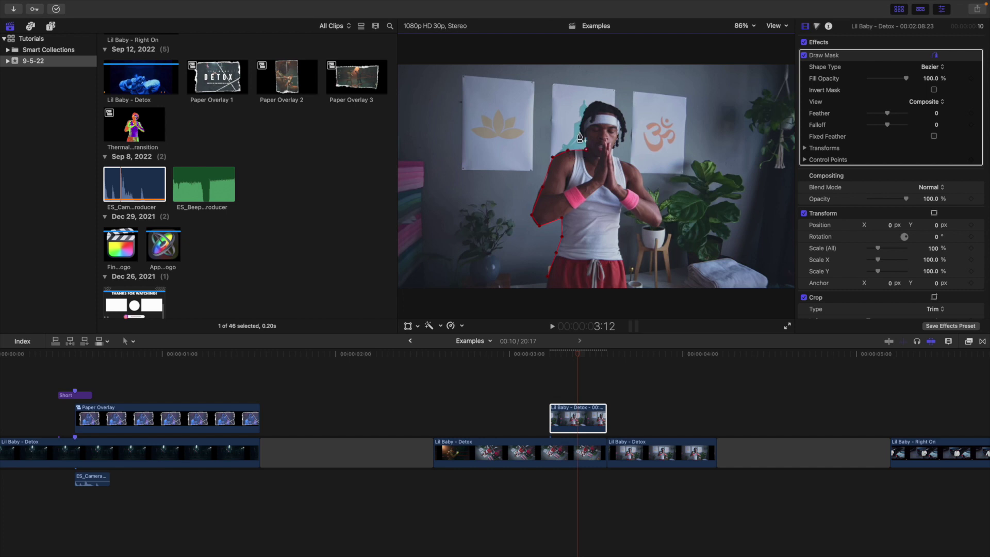
{"action": "left_click", "coordinate": [579, 133]}
{"action": "left_click", "coordinate": [584, 109]}
{"action": "left_click", "coordinate": [596, 100]}
{"action": "left_click", "coordinate": [620, 110]}
{"action": "left_click", "coordinate": [626, 129]}
{"action": "left_click", "coordinate": [621, 138]}
{"action": "left_click", "coordinate": [617, 153]}
{"action": "left_click", "coordinate": [639, 168]}
{"action": "left_click", "coordinate": [657, 201]}
{"action": "left_click", "coordinate": [656, 226]}
{"action": "left_click", "coordinate": [622, 205]}
{"action": "left_click", "coordinate": [619, 247]}
{"action": "left_click", "coordinate": [627, 289]}
{"action": "left_click", "coordinate": [547, 286]}
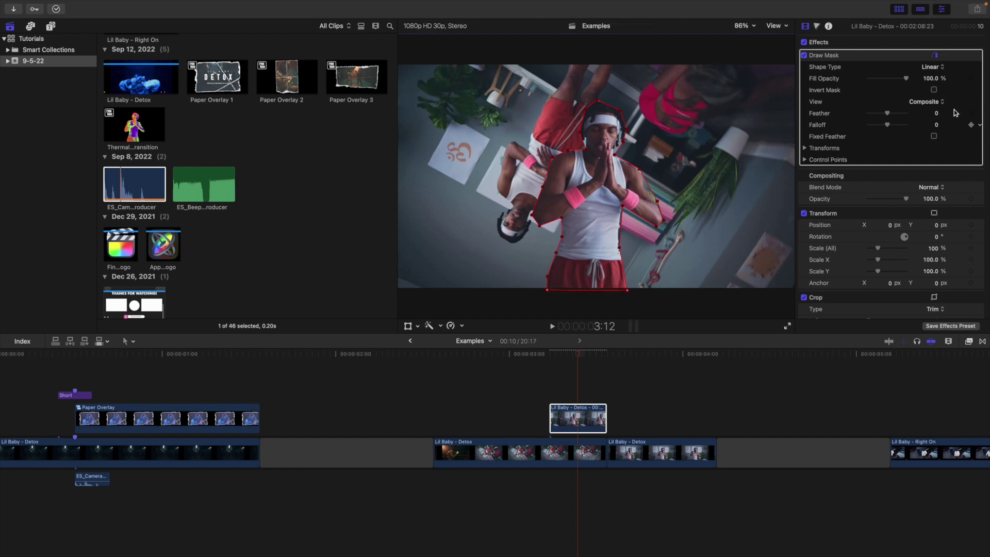
{"action": "left_click", "coordinate": [935, 55]}
Play the clip from its start to review the masked cutout over the rotating shot.
{"action": "left_click", "coordinate": [434, 400]}
{"action": "key", "text": "space"}
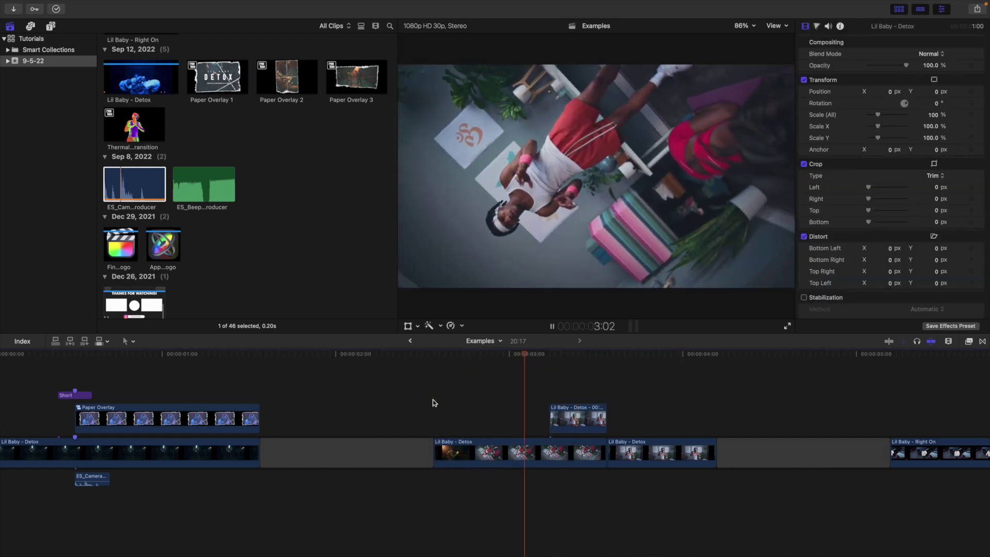
{"action": "key", "text": "space"}
{"action": "left_click", "coordinate": [571, 393]}
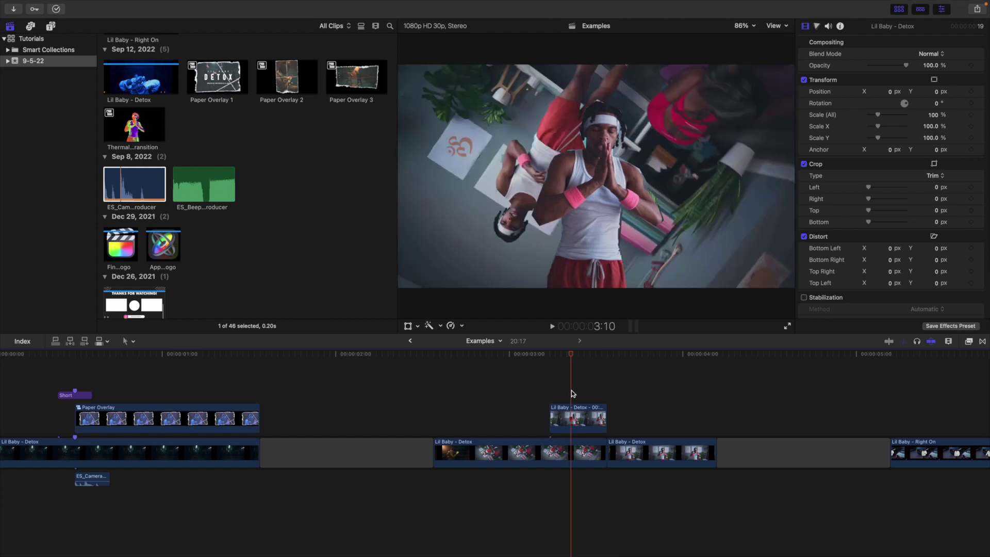
Set the masked freeze frame's duration to 2 frames.
{"action": "left_click", "coordinate": [573, 413]}
{"action": "key", "text": "ctrl+d"}
{"action": "key", "text": "Return"}
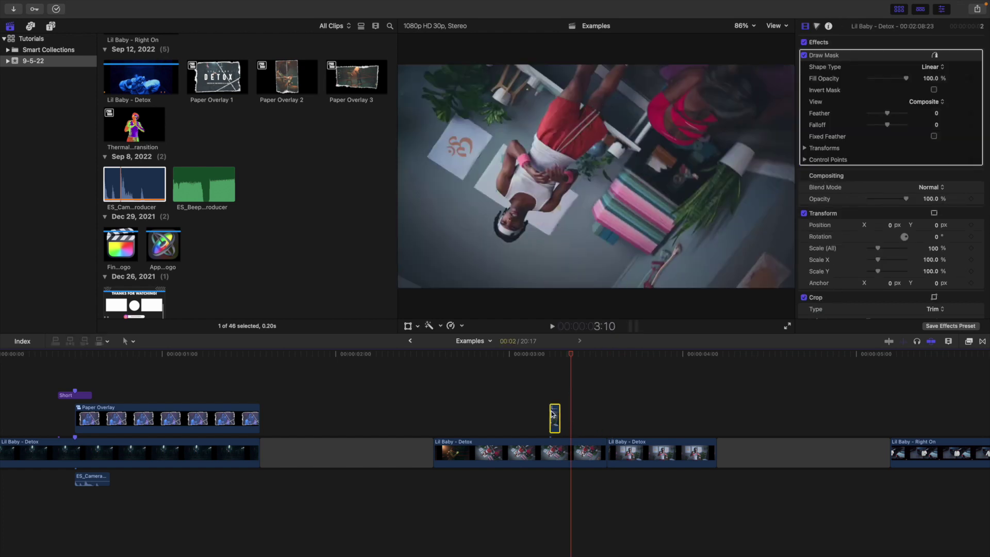
Paste copies of the 2-frame masked freeze frame back to back up to the cut, and select the final four clips.
{"action": "key", "text": "super+equal"}
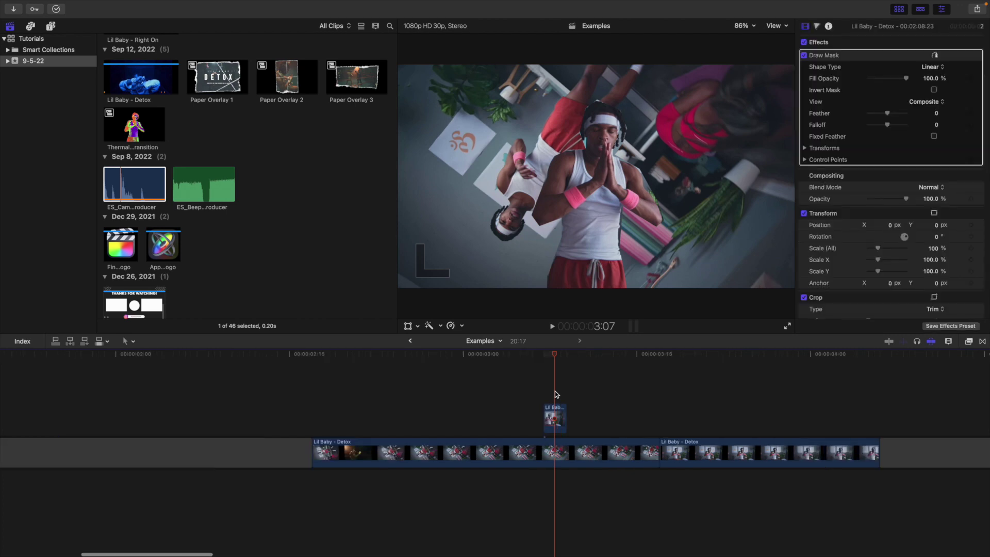
{"action": "left_click", "coordinate": [550, 422]}
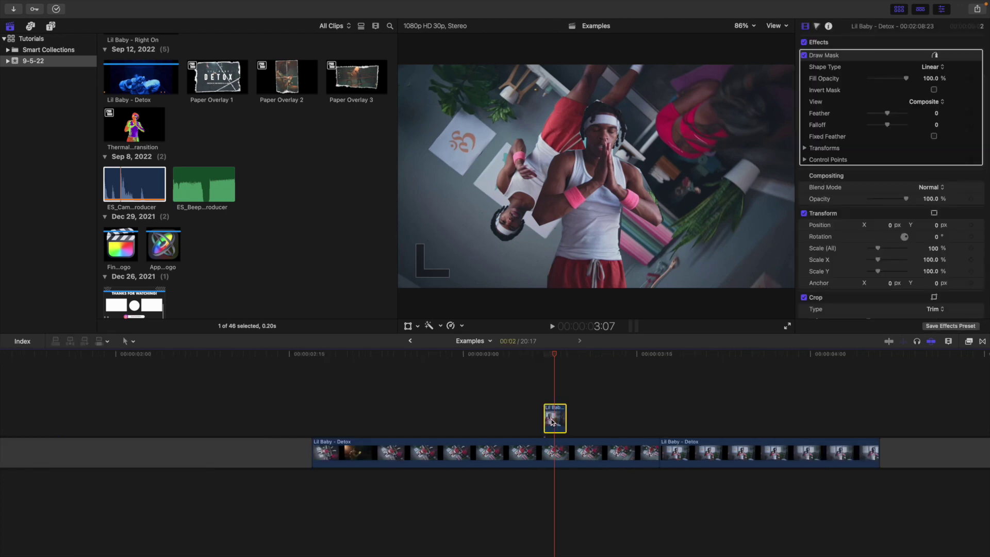
{"action": "left_click", "coordinate": [565, 396]}
{"action": "key", "text": "super+v"}
{"action": "key", "text": "super+v"}
{"action": "key", "text": "super+v"}
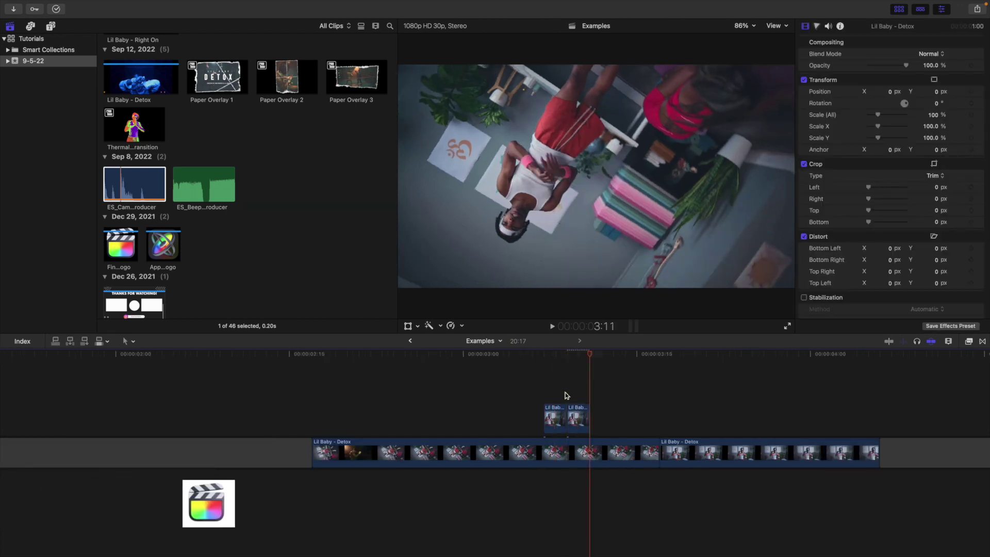
{"action": "left_click_drag", "start_coordinate": [552, 390], "coordinate": [650, 416]}
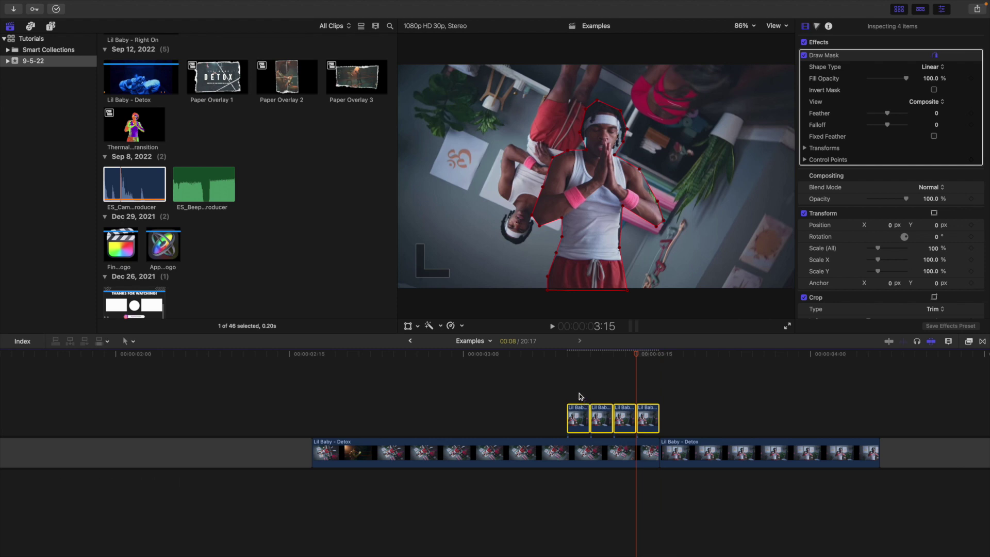
Play the sequence from the start of the rotating shot to review the four masked freeze frames before the cut.
{"action": "left_click", "coordinate": [579, 394]}
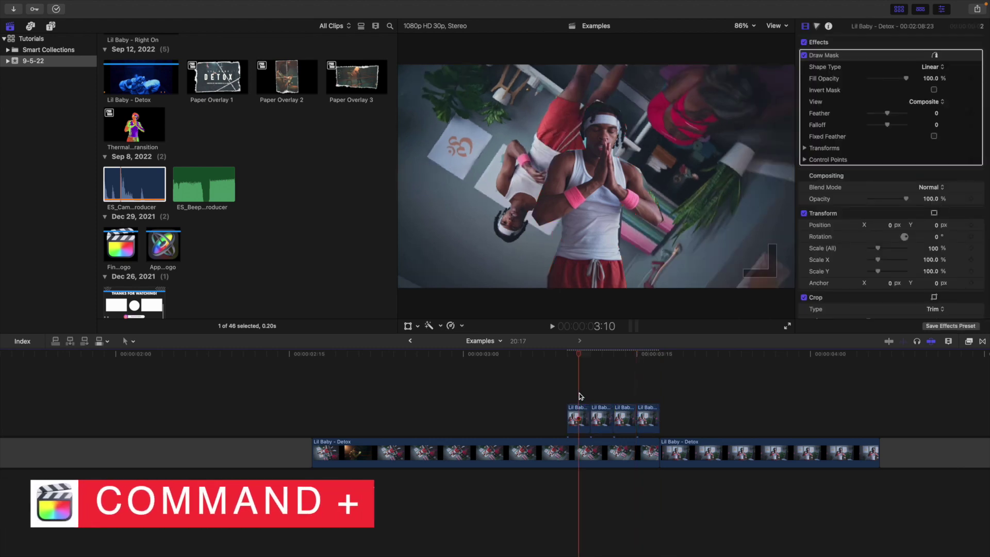
{"action": "left_click", "coordinate": [315, 403]}
{"action": "key", "text": "space"}
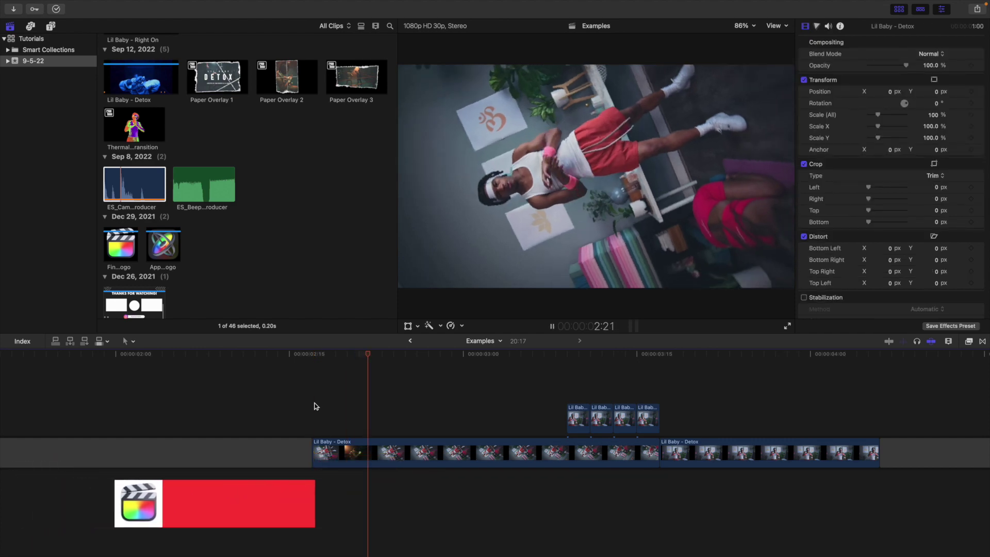
{"action": "left_click", "coordinate": [314, 405]}
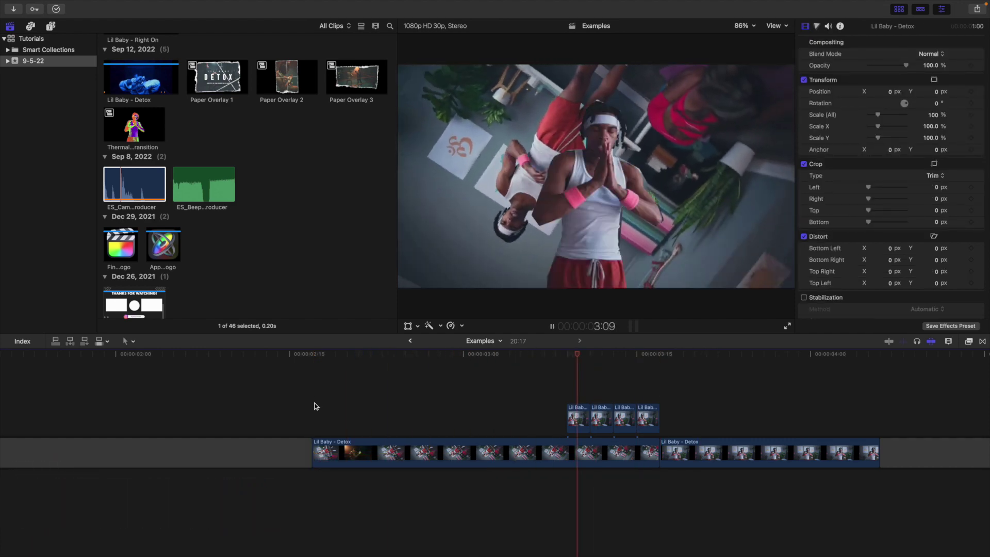
{"action": "left_click", "coordinate": [314, 406]}
{"action": "key", "text": "space"}
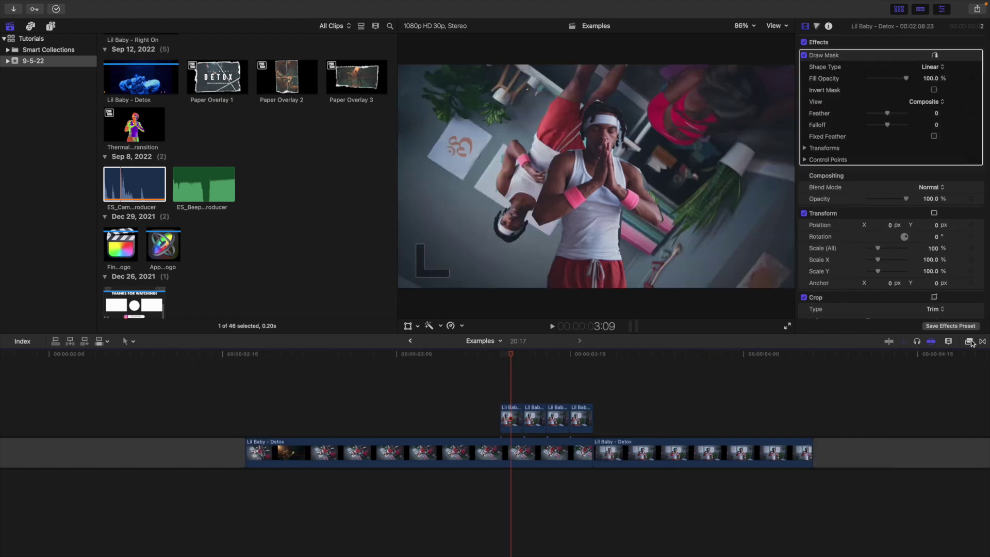
{"action": "left_click", "coordinate": [969, 341]}
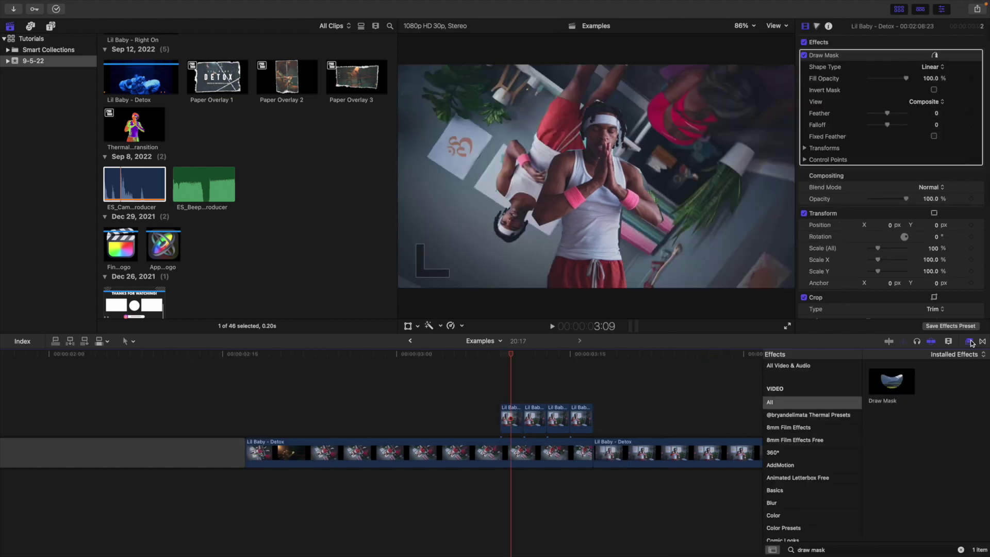
{"action": "left_click", "coordinate": [813, 416]}
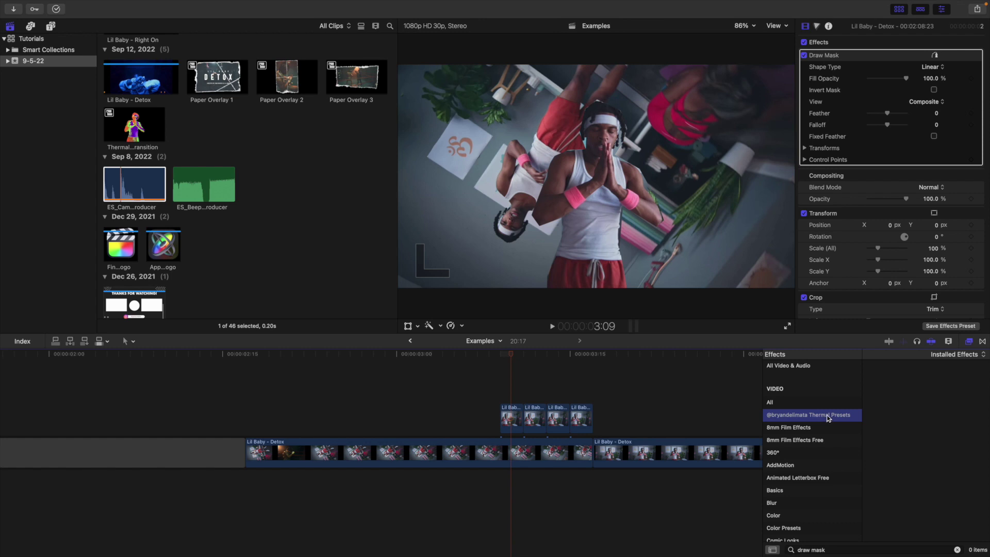
{"action": "left_click", "coordinate": [957, 550]}
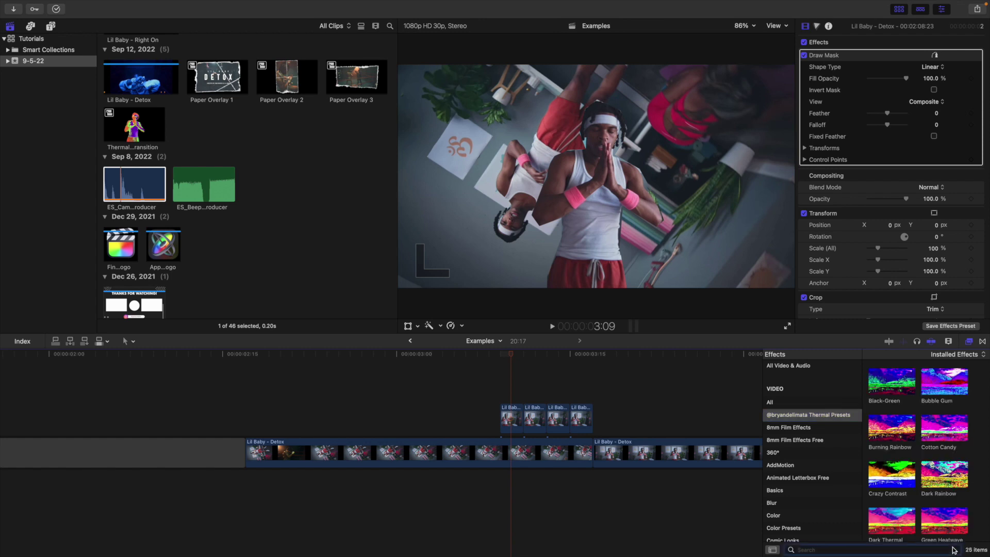
{"action": "left_click", "coordinate": [800, 416]}
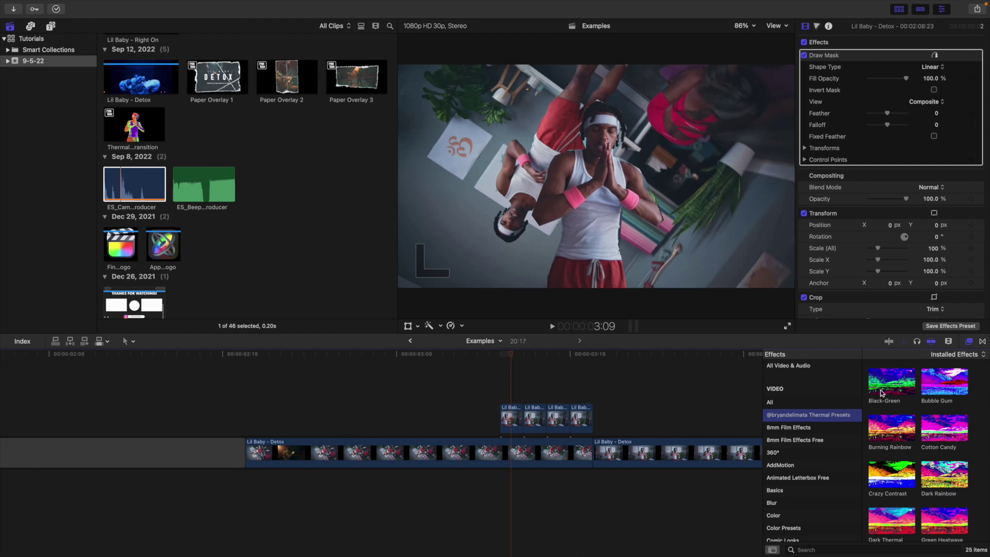
{"action": "left_click_drag", "start_coordinate": [888, 388], "coordinate": [512, 417]}
Apply the Bubble Gum thermal preset to the third masked freeze frame.
{"action": "left_click", "coordinate": [562, 398]}
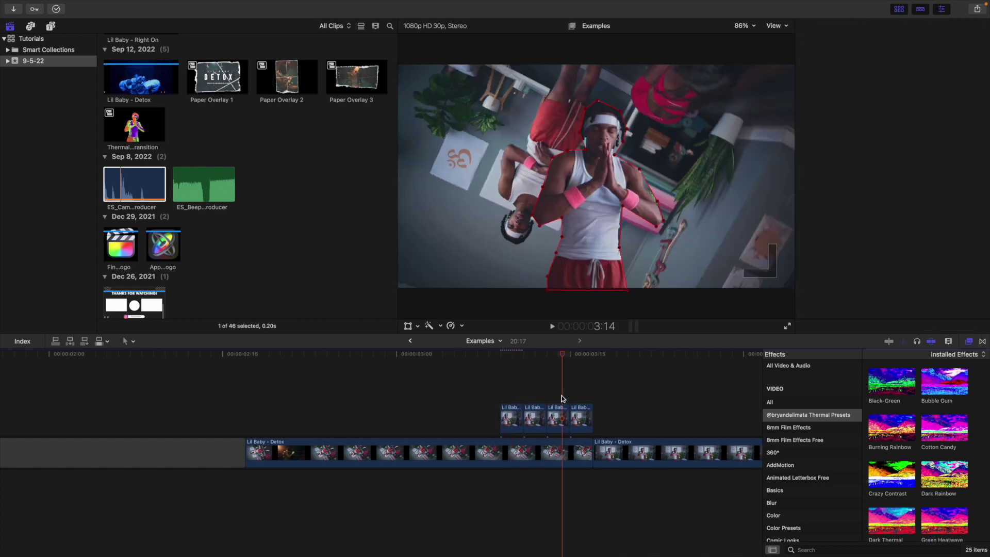
{"action": "left_click", "coordinate": [554, 414]}
{"action": "left_click_drag", "start_coordinate": [935, 387], "coordinate": [558, 418]}
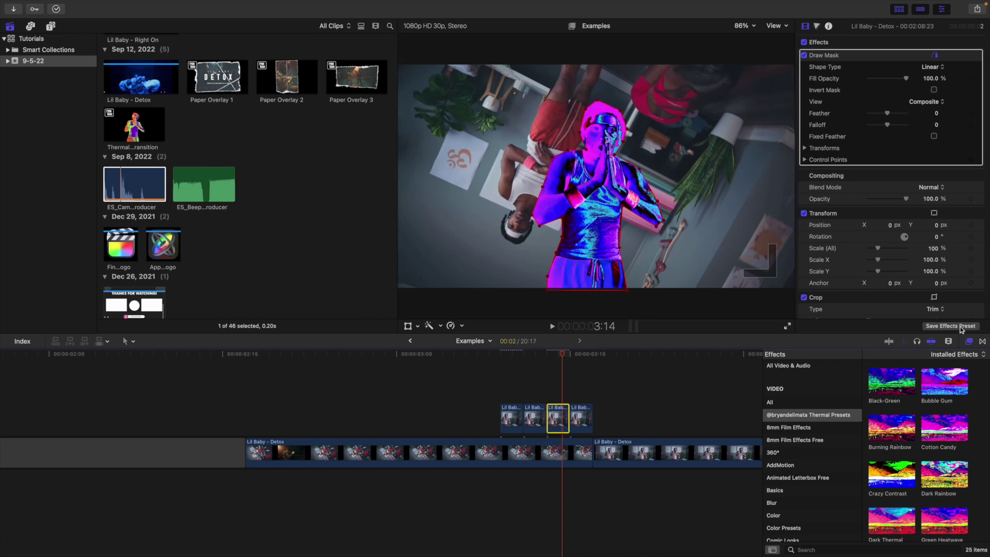
Search all video effects for "x-ray" and apply the X-Ray effect to the second masked freeze frame.
{"action": "left_click", "coordinate": [790, 404]}
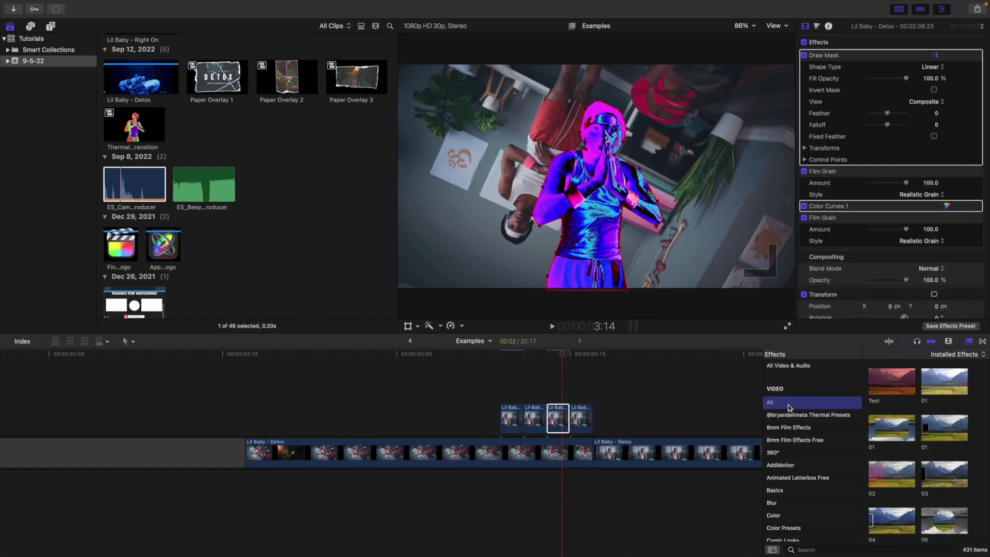
{"action": "left_click", "coordinate": [814, 547]}
{"action": "type", "text": "x-ray"}
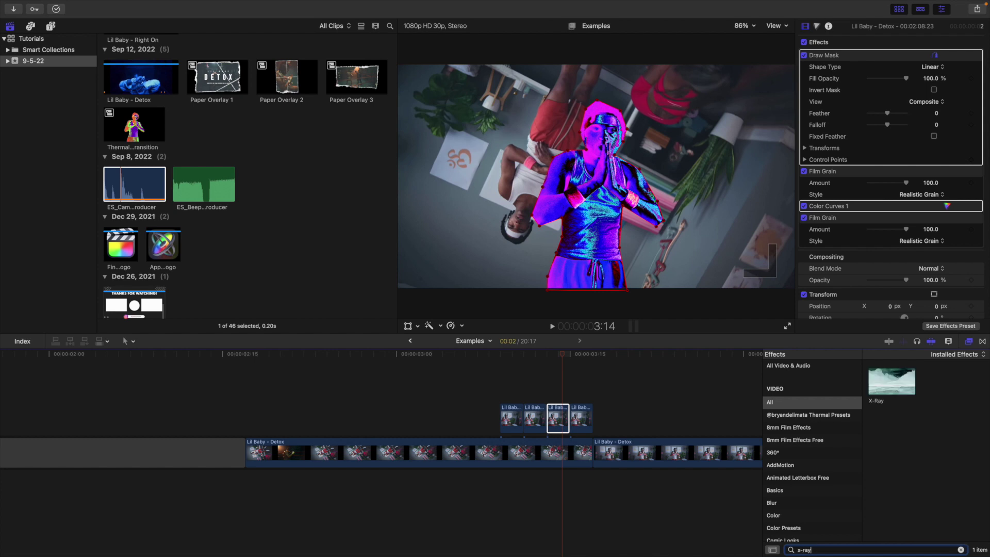
{"action": "left_click_drag", "start_coordinate": [885, 381], "coordinate": [532, 407]}
Add a color board correction to the X-Ray clip, fully desaturating it and setting the exposure shadows to -38%.
{"action": "left_click", "coordinate": [534, 410]}
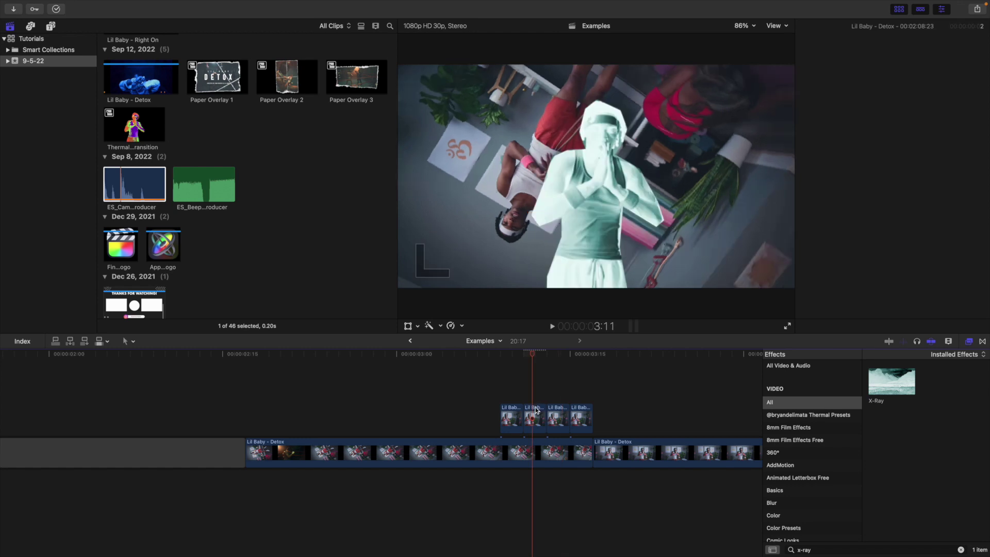
{"action": "left_click", "coordinate": [970, 342]}
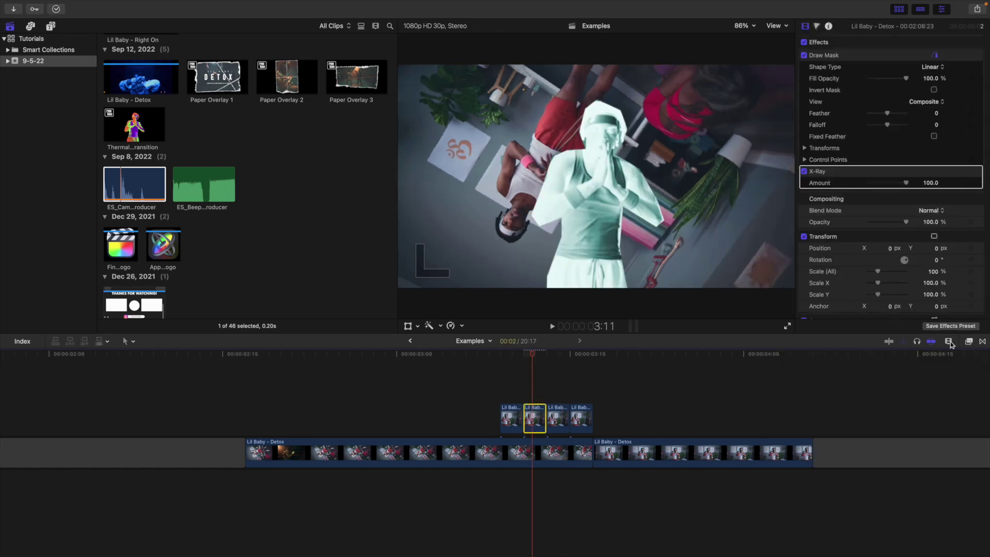
{"action": "left_click", "coordinate": [817, 27]}
{"action": "left_click", "coordinate": [839, 42]}
{"action": "left_click", "coordinate": [875, 60]}
{"action": "left_click", "coordinate": [874, 58]}
{"action": "left_click_drag", "start_coordinate": [812, 126], "coordinate": [812, 178]}
{"action": "left_click", "coordinate": [924, 57]}
{"action": "left_click_drag", "start_coordinate": [852, 127], "coordinate": [853, 150]}
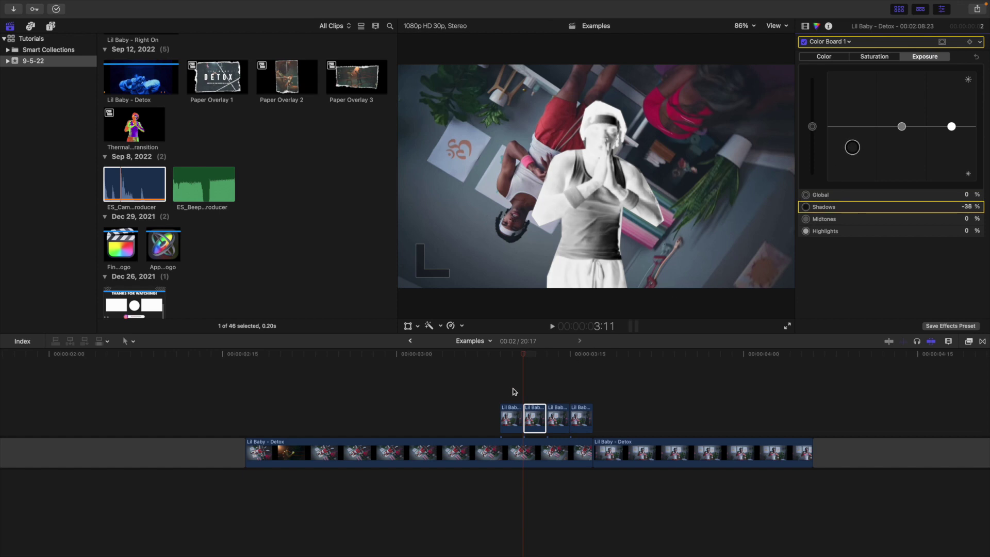
Play the sequence from the start of the rotating shot to review the colored cutout effects.
{"action": "left_click", "coordinate": [243, 401]}
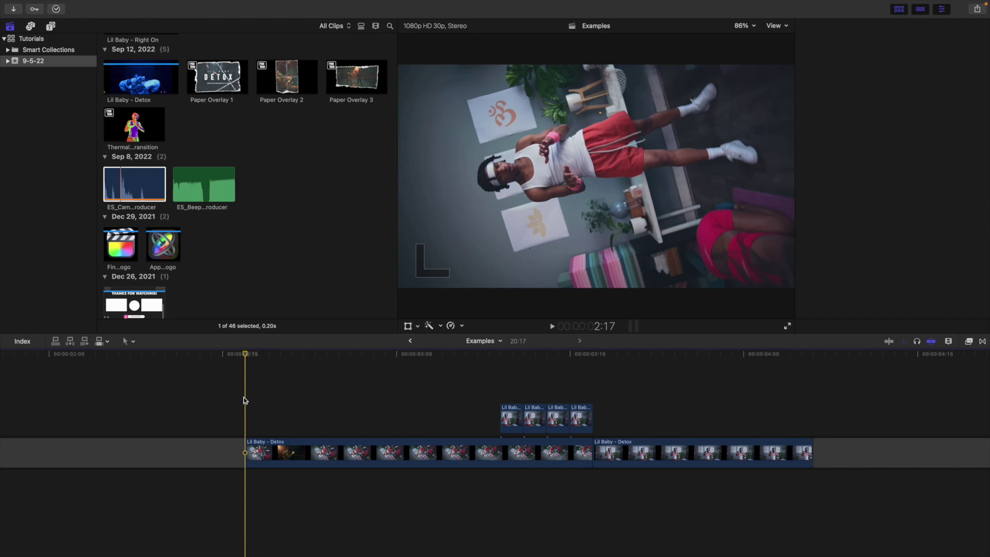
{"action": "key", "text": "space"}
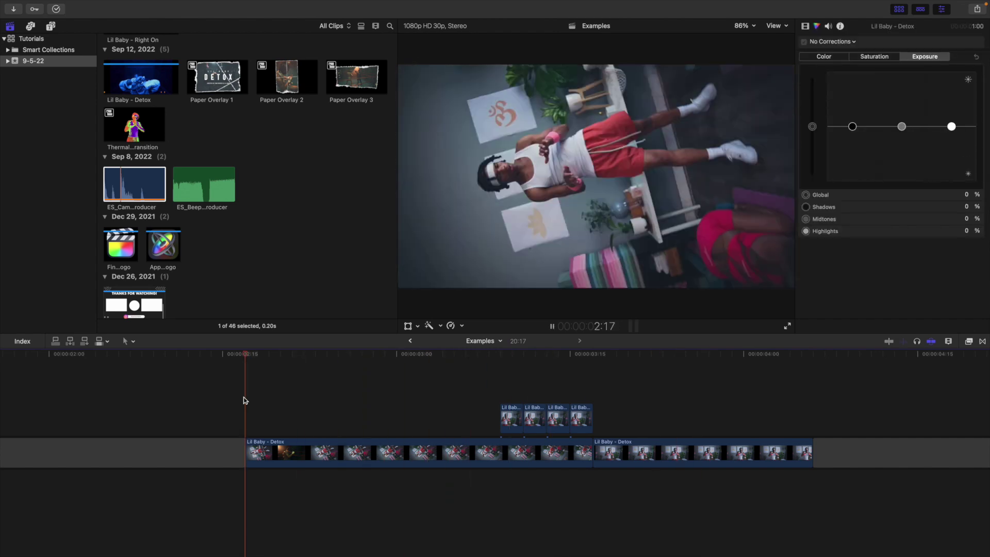
{"action": "left_click", "coordinate": [244, 401]}
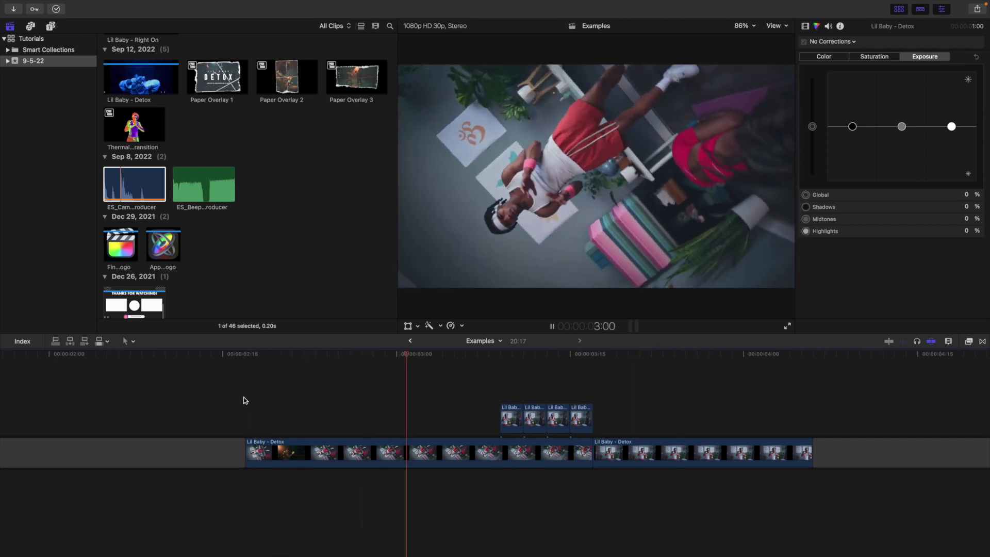
{"action": "key", "text": "space"}
Step frame by frame through the four masked clips twice to check the effect on each one.
{"action": "left_click", "coordinate": [499, 385]}
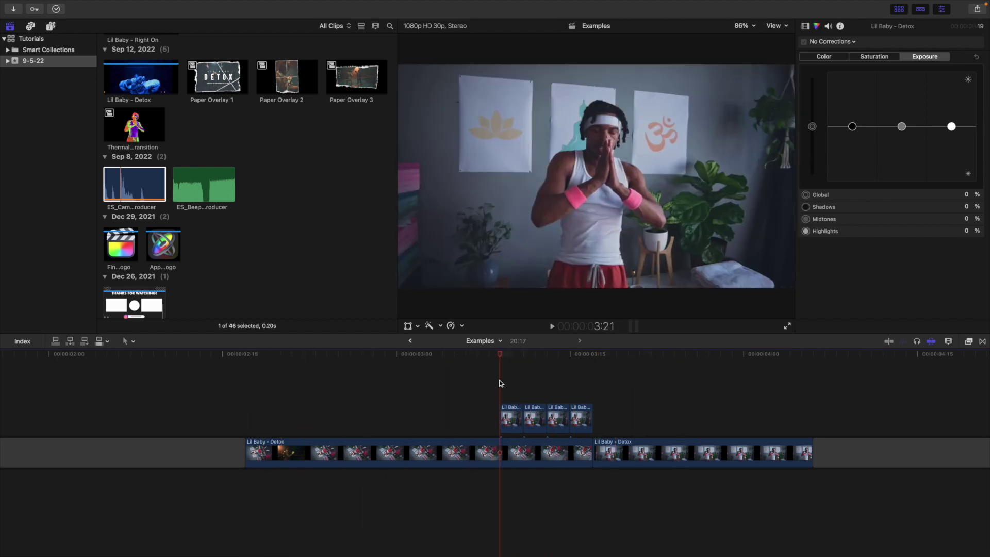
{"action": "key", "text": "Right"}
{"action": "key", "text": "Right"}
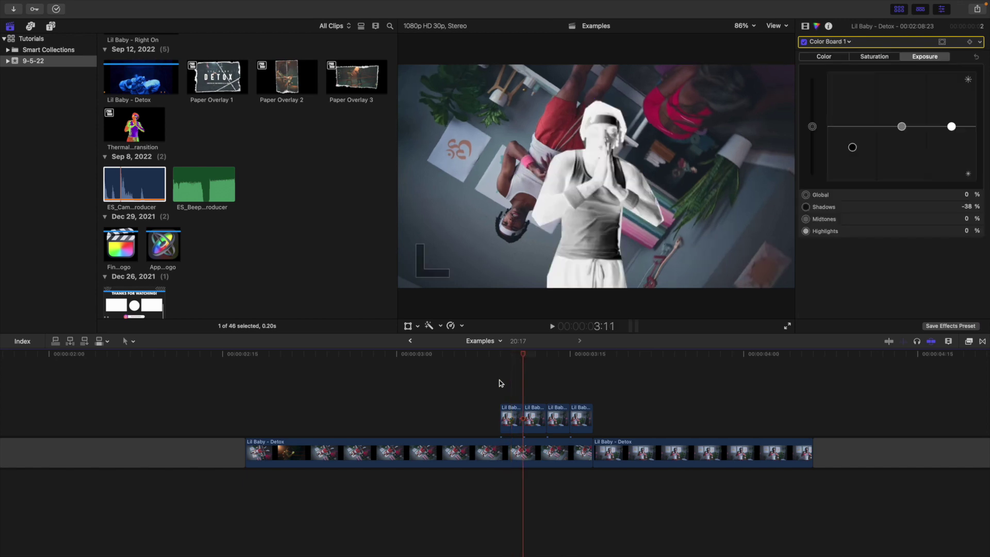
{"action": "key", "text": "Right"}
{"action": "key", "text": "Right"}
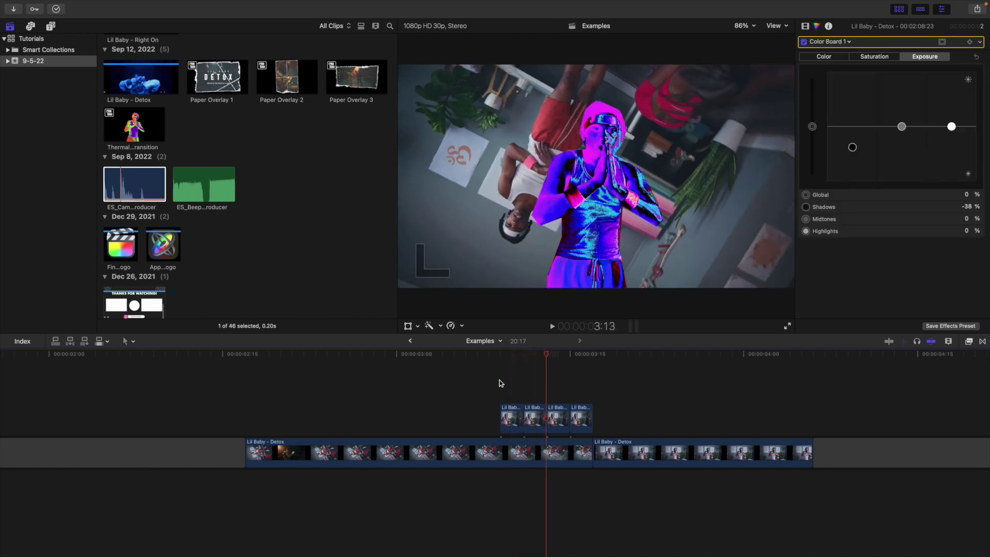
{"action": "key", "text": "Right"}
{"action": "key", "text": "Right"}
{"action": "key", "text": "Right"}
{"action": "key", "text": "Right"}
{"action": "left_click", "coordinate": [499, 383]}
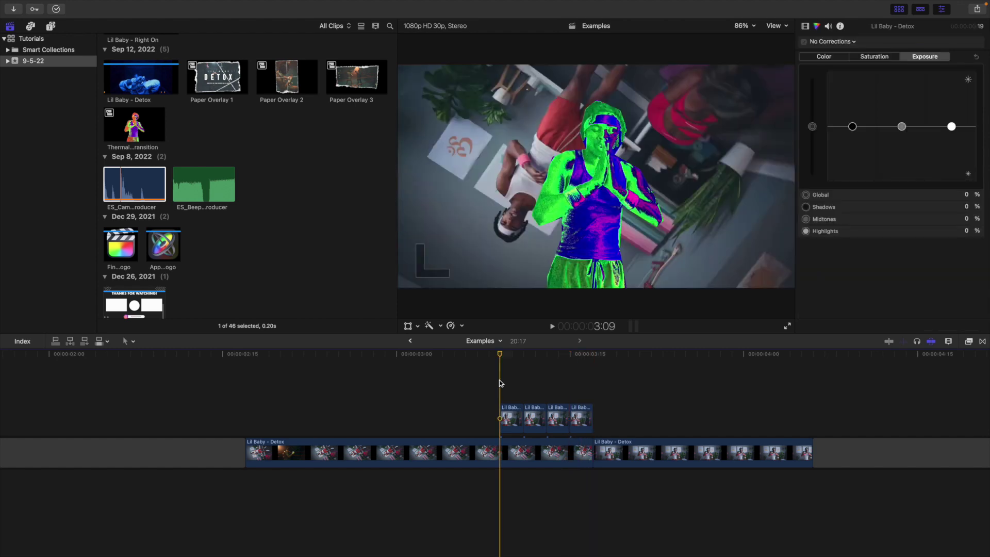
{"action": "key", "text": "Right"}
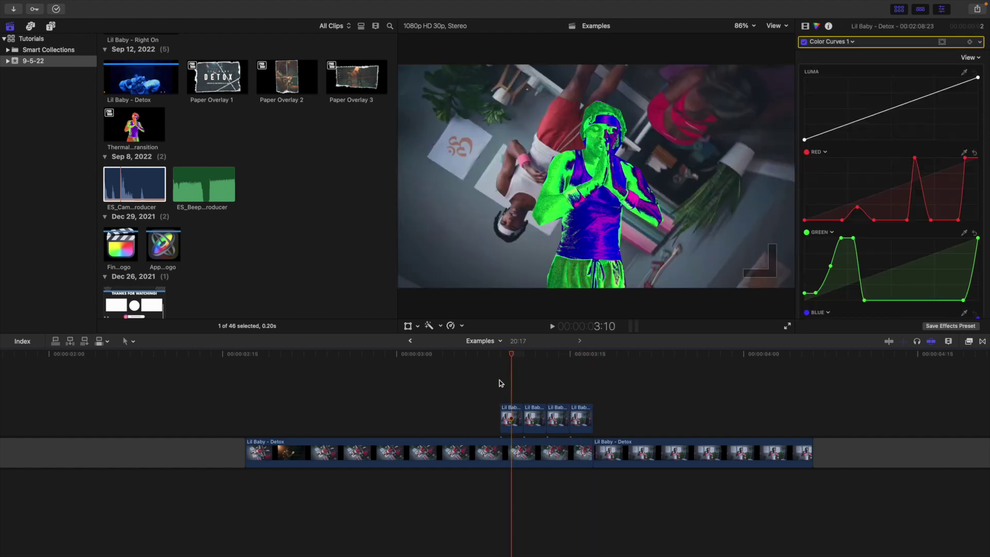
{"action": "key", "text": "Right"}
{"action": "key", "text": "Right"}
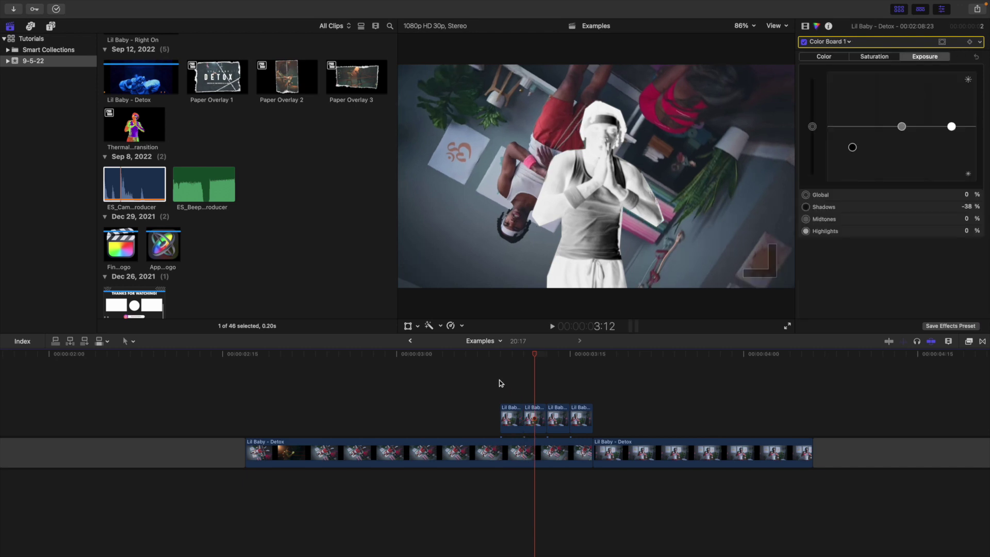
{"action": "key", "text": "Right"}
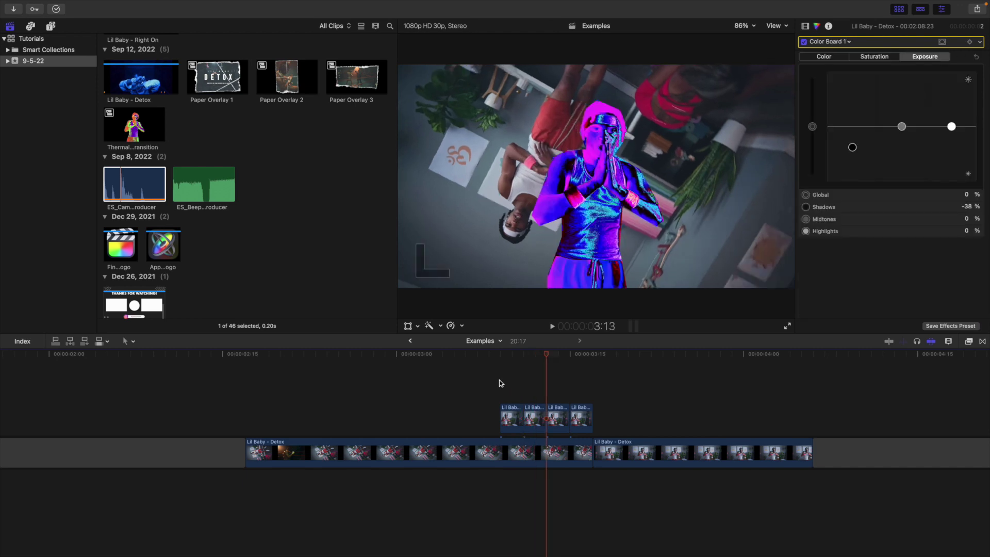
{"action": "key", "text": "Right"}
{"action": "key", "text": "Right"}
{"action": "key", "text": "Right"}
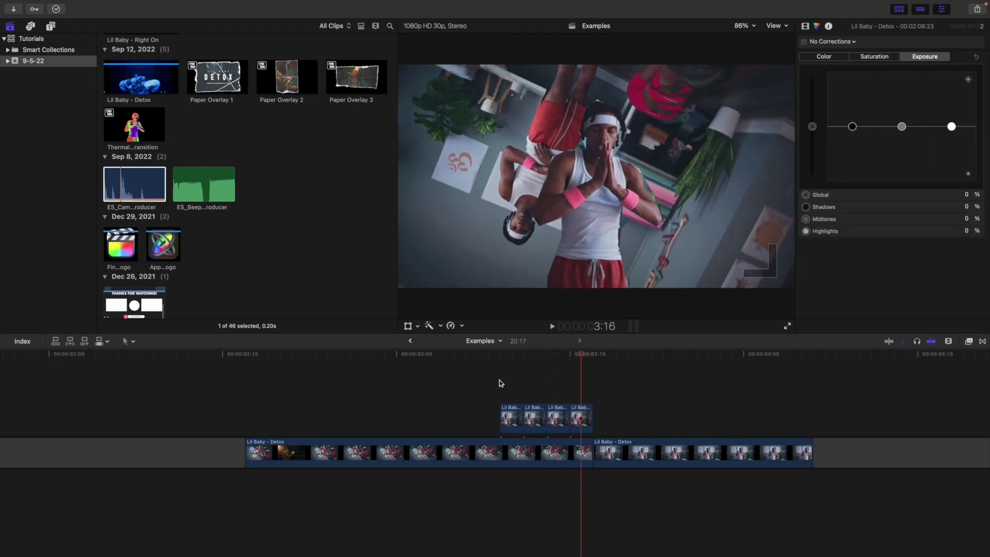
Replay the rotating shot from its start through the cut to check the flashing transition at full speed.
{"action": "left_click", "coordinate": [245, 404]}
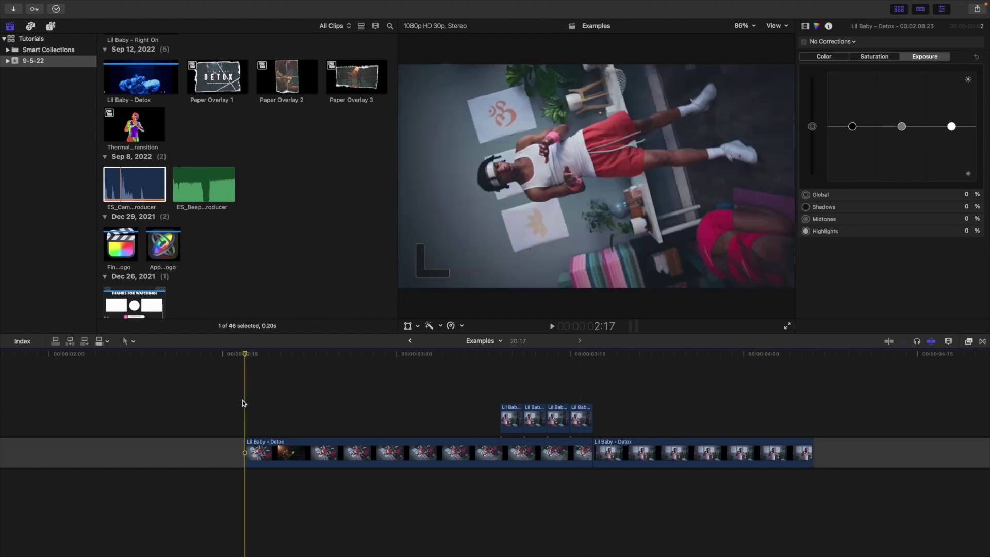
{"action": "key", "text": "space"}
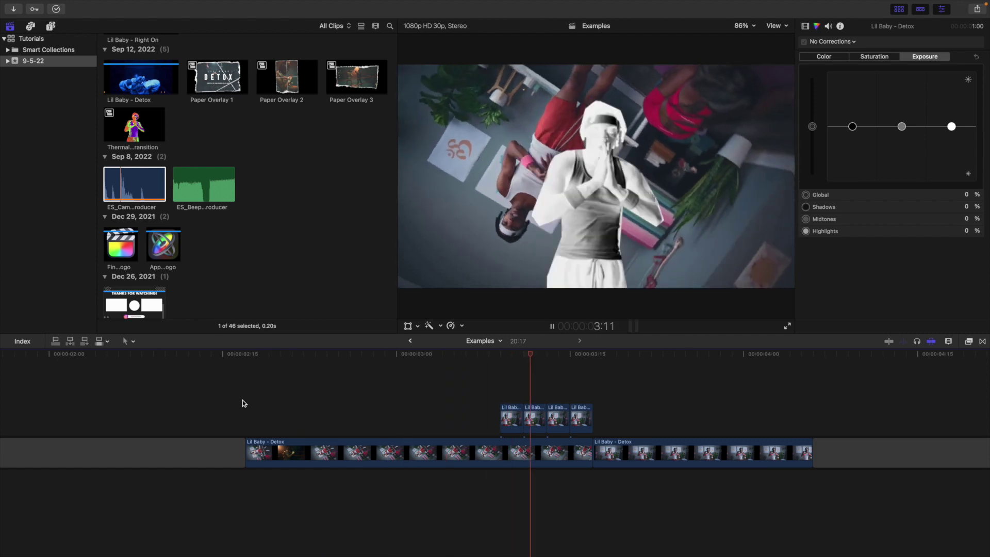
{"action": "key", "text": "space"}
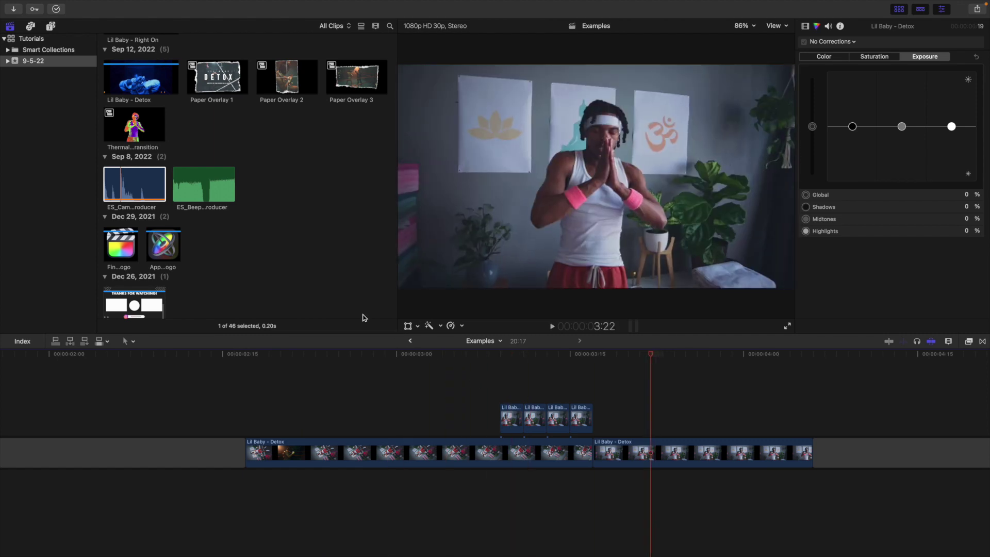
Add the ES_Beep Glitch sound effect below the main footage, aligned with the start of the first masked freeze frame.
{"action": "left_click", "coordinate": [191, 183]}
{"action": "left_click_drag", "start_coordinate": [191, 182], "coordinate": [505, 487]}
{"action": "left_click", "coordinate": [302, 419]}
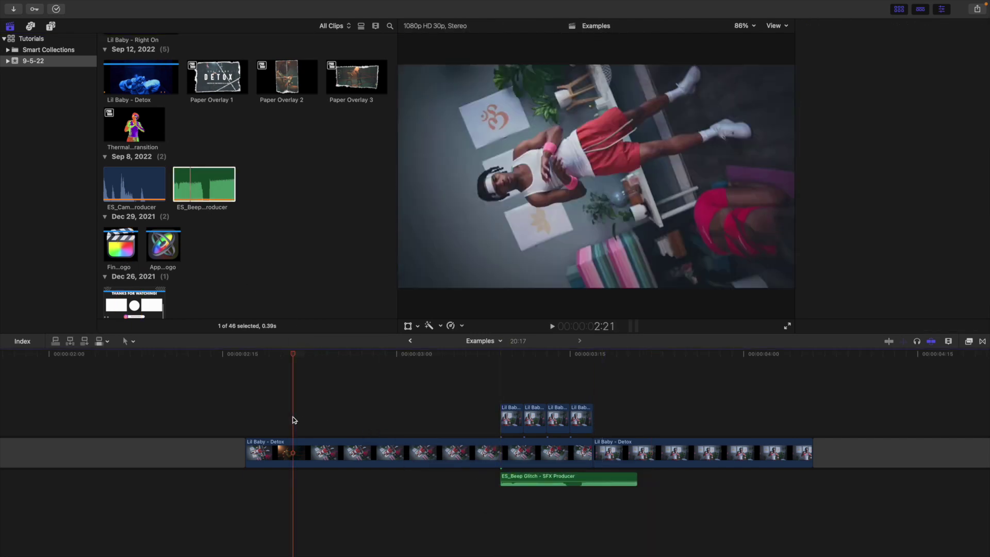
Play the transition from the start of the rotating shot to review it with the beep glitch sound.
{"action": "left_click", "coordinate": [245, 411]}
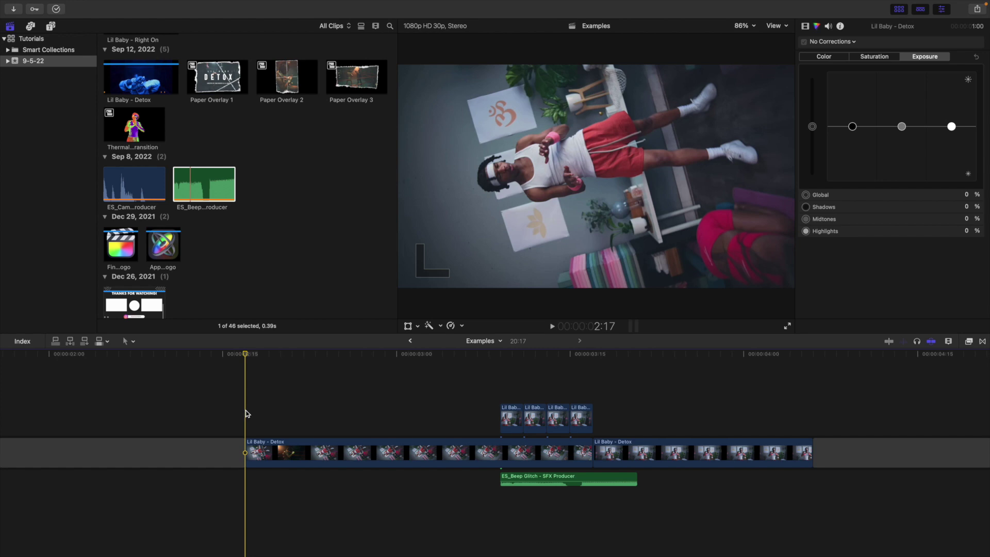
{"action": "key", "text": "space"}
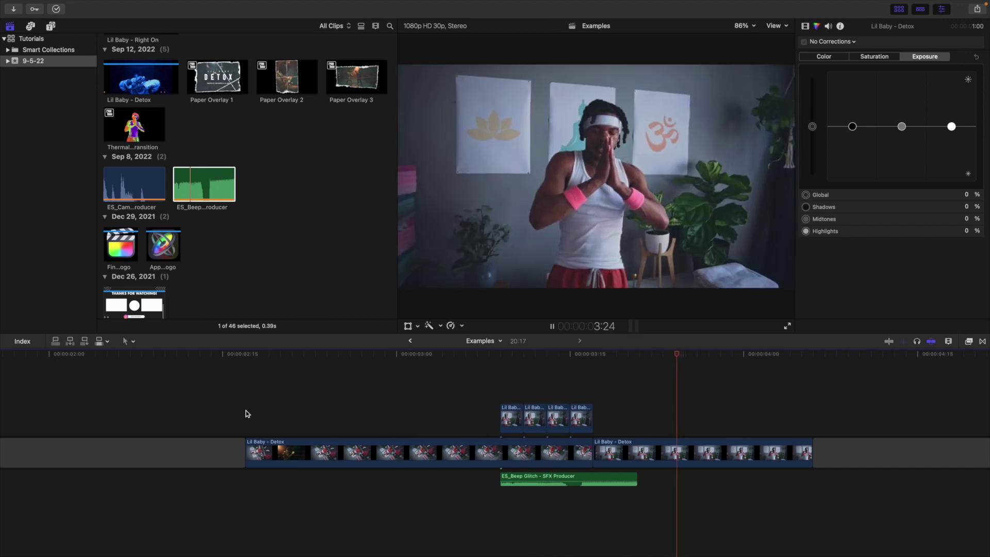
{"action": "key", "text": "space"}
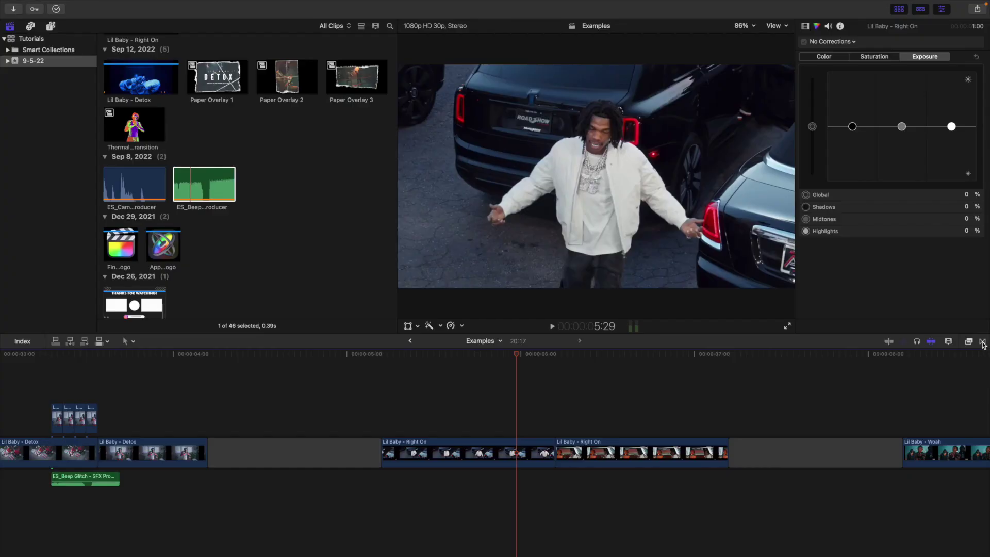
Add the Bad TV transition from Custom Transitions at the cut between the two Lil Baby - Right On clips.
{"action": "left_click", "coordinate": [982, 342]}
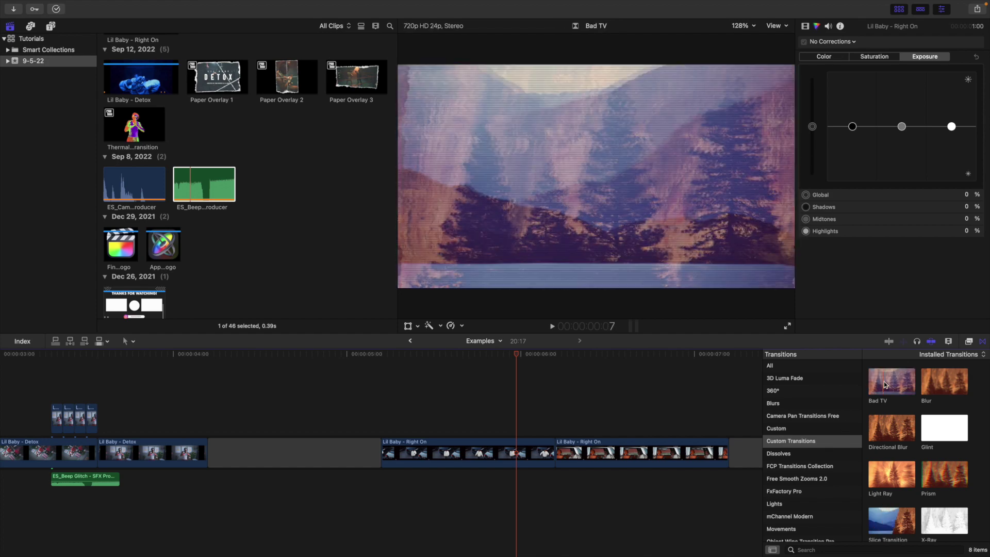
{"action": "left_click_drag", "start_coordinate": [877, 387], "coordinate": [533, 444]}
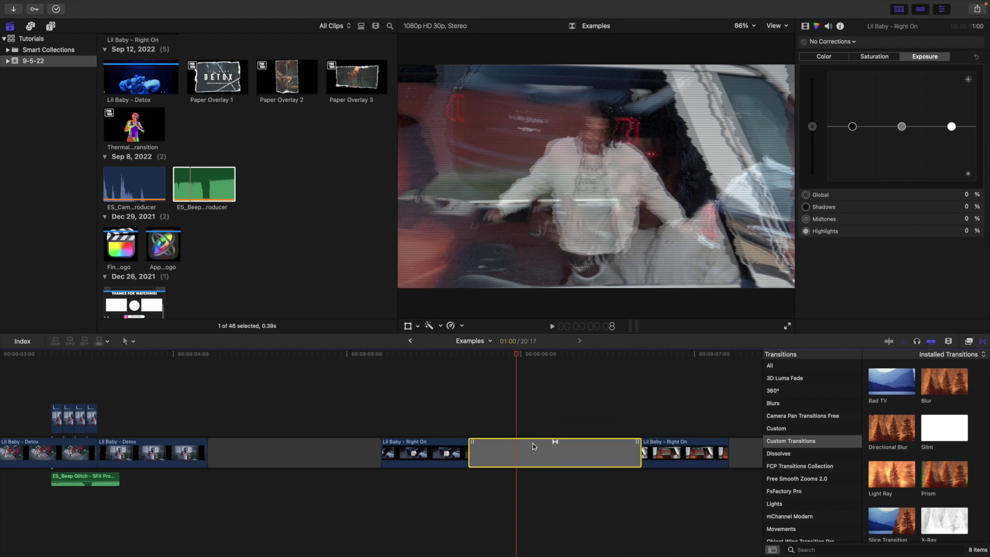
Play from the start of the first Lil Baby - Right On clip to preview the Bad TV transition.
{"action": "left_click", "coordinate": [983, 344]}
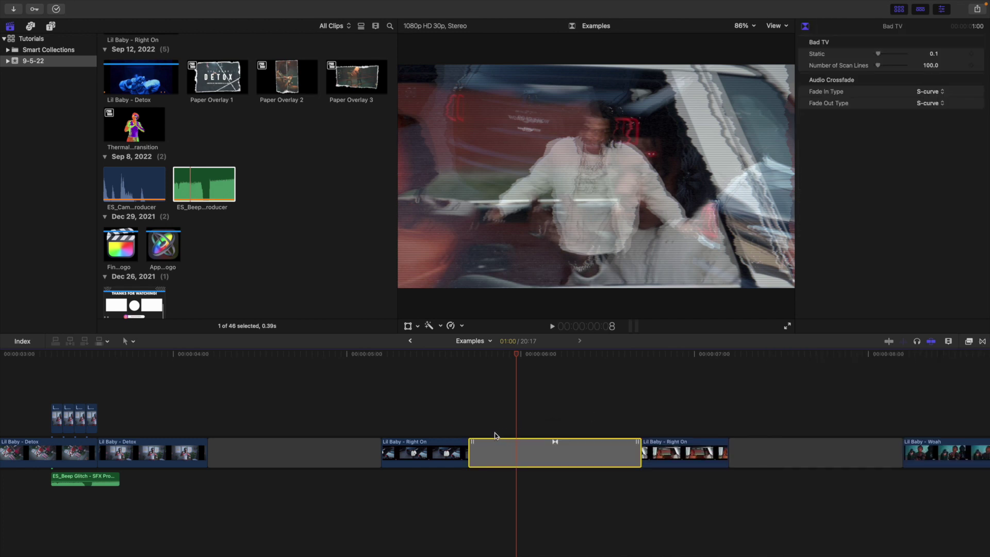
{"action": "left_click", "coordinate": [387, 422]}
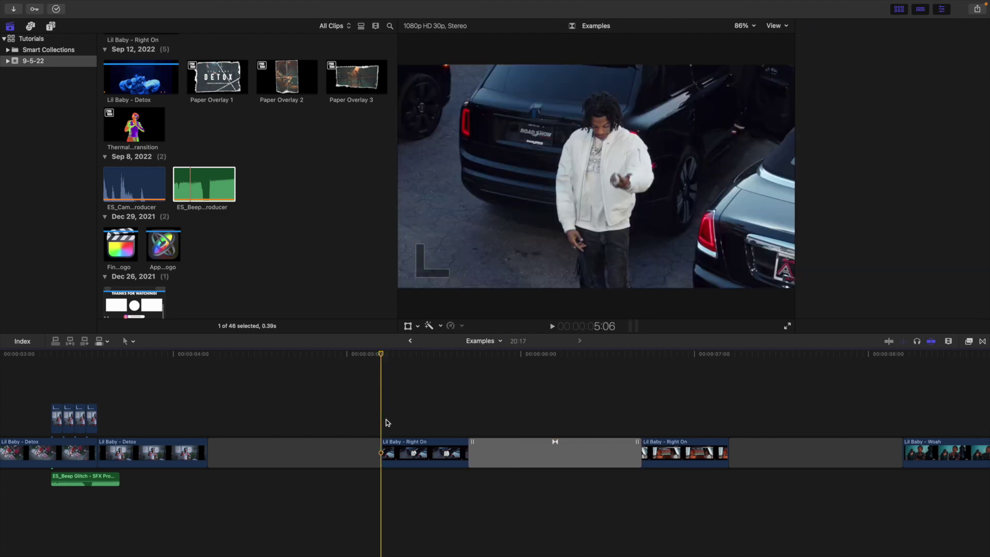
{"action": "key", "text": "space"}
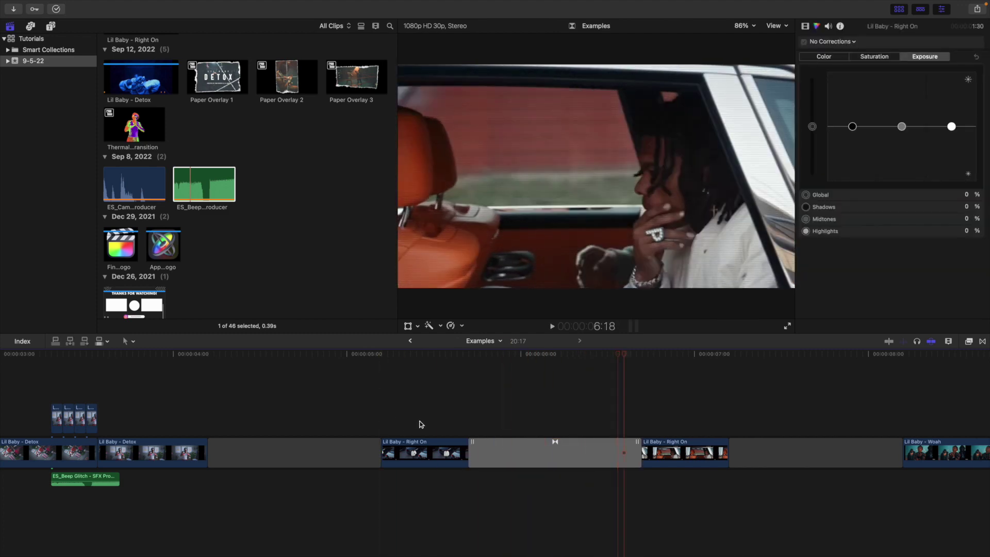
{"action": "left_click", "coordinate": [438, 425]}
Shorten the Bad TV transition to 13 frames and preview it from the start of the first Lil Baby - Right On clip.
{"action": "left_click", "coordinate": [532, 452]}
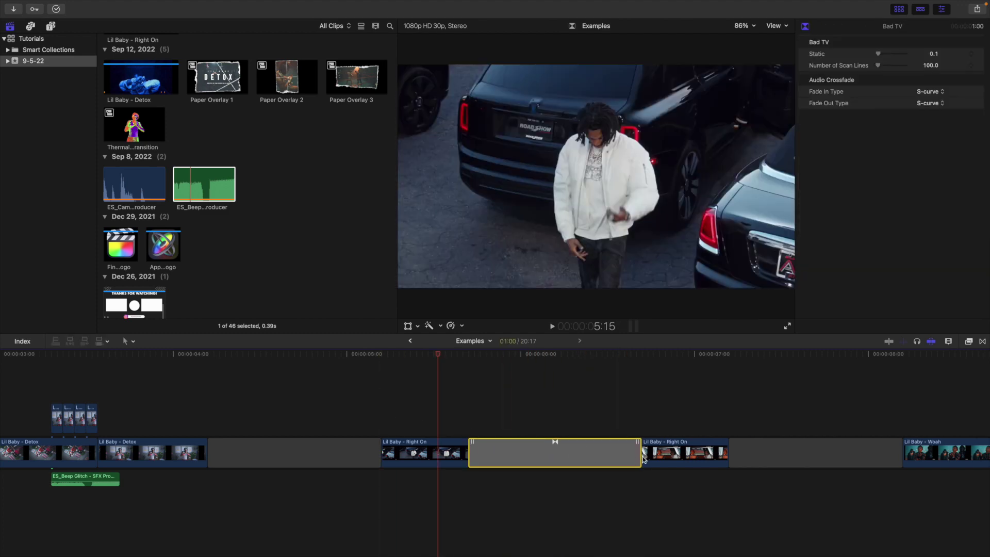
{"action": "left_click_drag", "start_coordinate": [639, 454], "coordinate": [590, 456]}
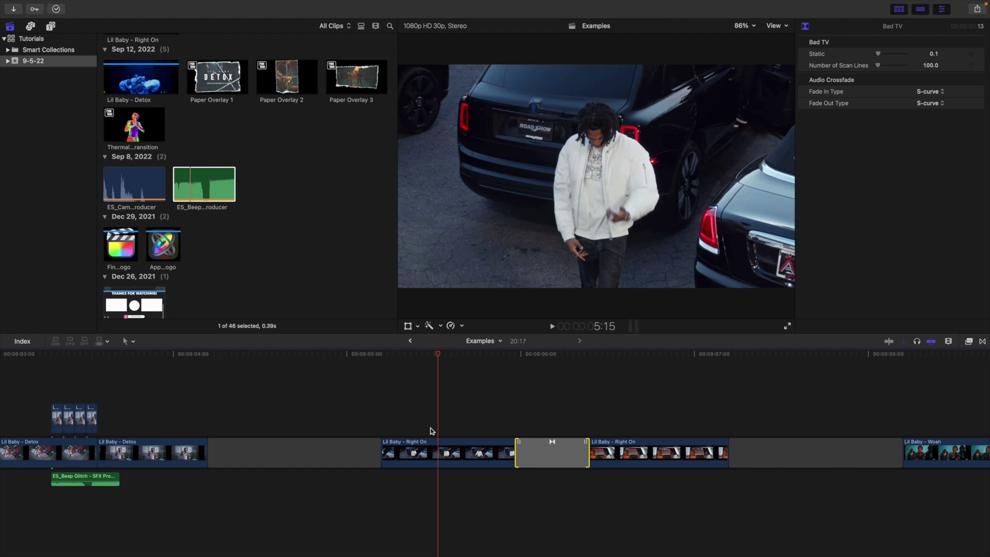
{"action": "left_click", "coordinate": [382, 419]}
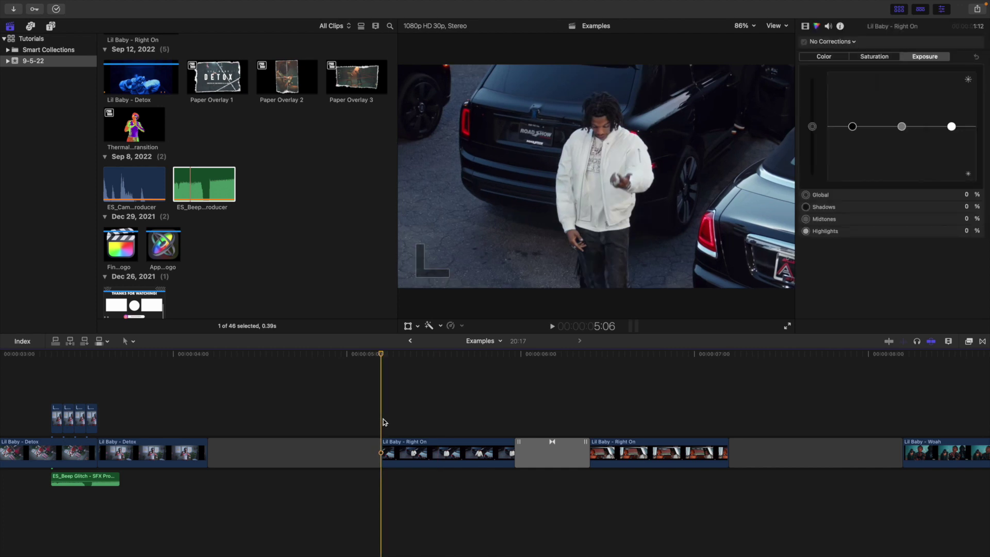
{"action": "key", "text": "space"}
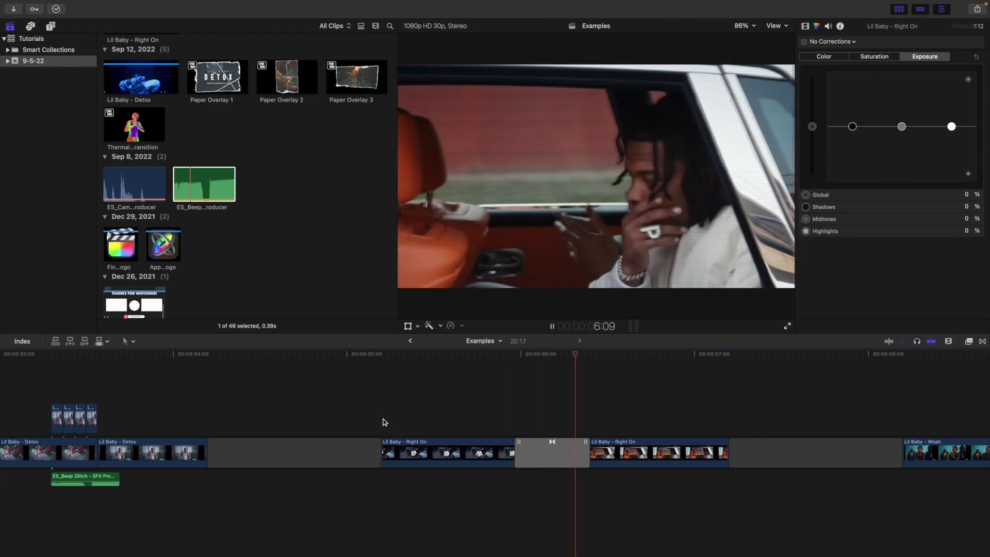
{"action": "key", "text": "space"}
Set the Bad TV transition's Static to 0.58 while viewing a frame in the middle of the transition.
{"action": "left_click", "coordinate": [550, 433]}
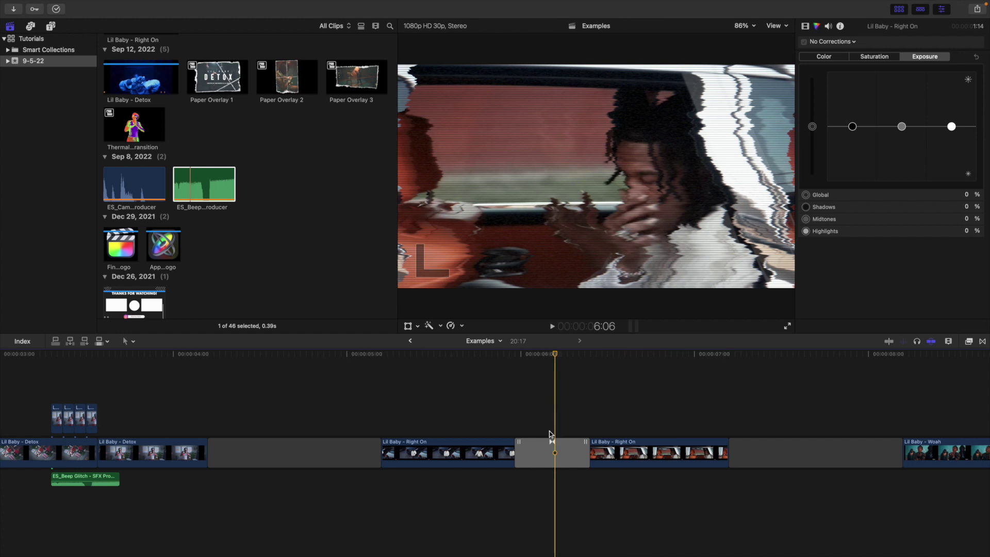
{"action": "left_click", "coordinate": [557, 452]}
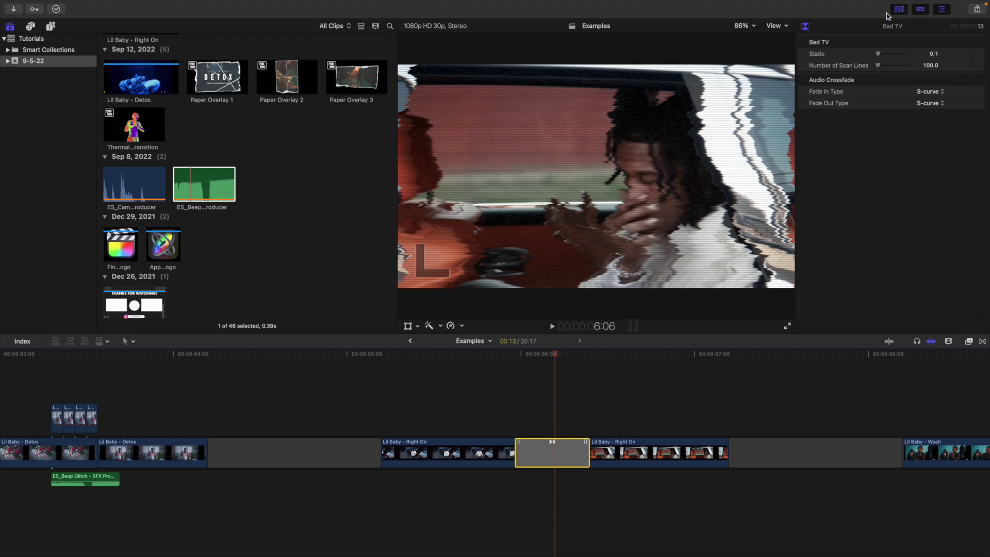
{"action": "left_click_drag", "start_coordinate": [878, 54], "coordinate": [891, 56]}
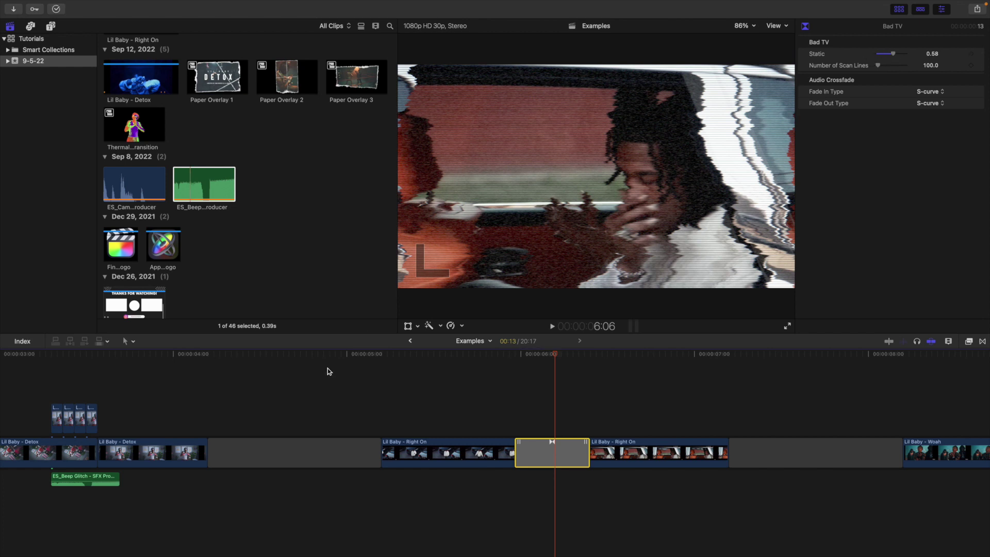
Replay the Lil Baby - Right On clips from the start to review the Bad TV transition with the stronger static.
{"action": "left_click", "coordinate": [381, 386]}
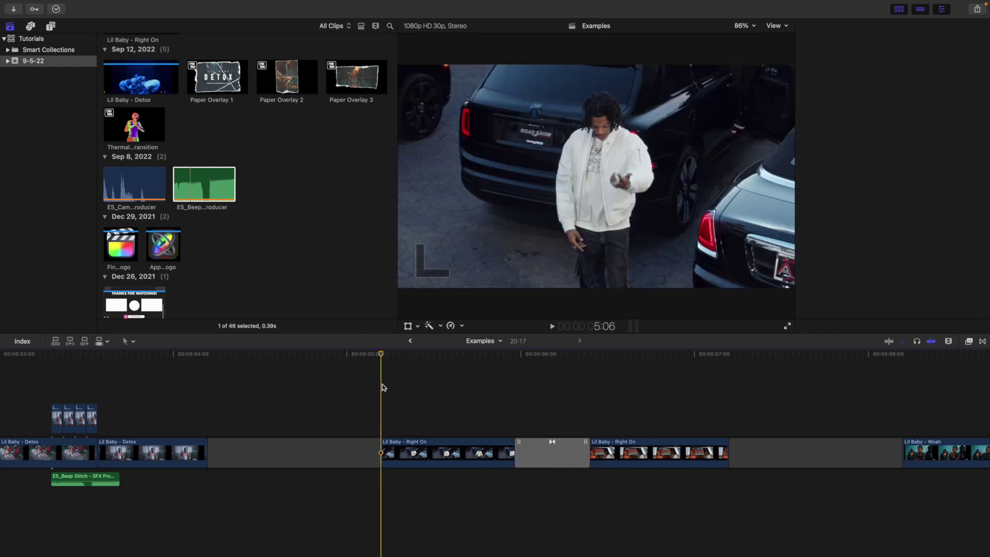
{"action": "key", "text": "space"}
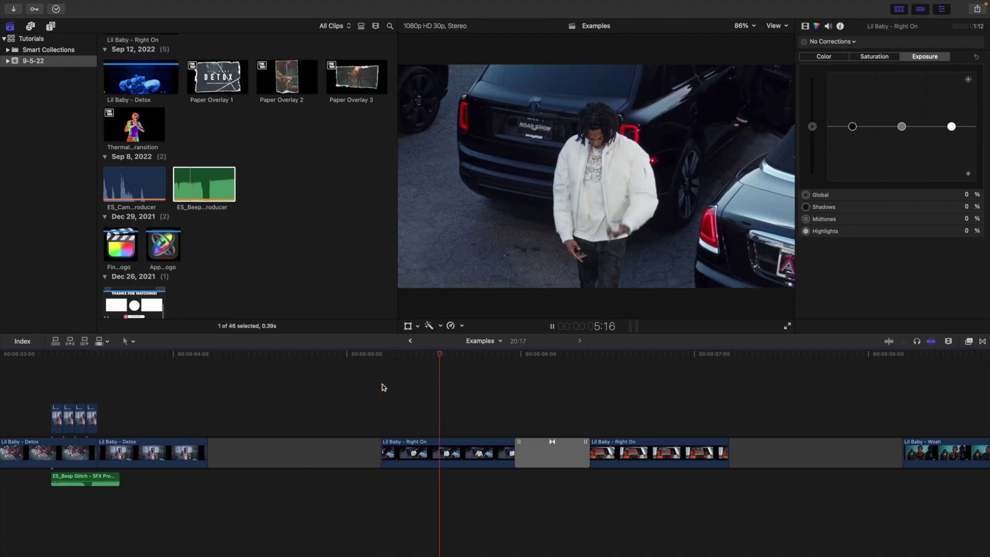
{"action": "left_click", "coordinate": [382, 384]}
{"action": "left_click", "coordinate": [382, 384]}
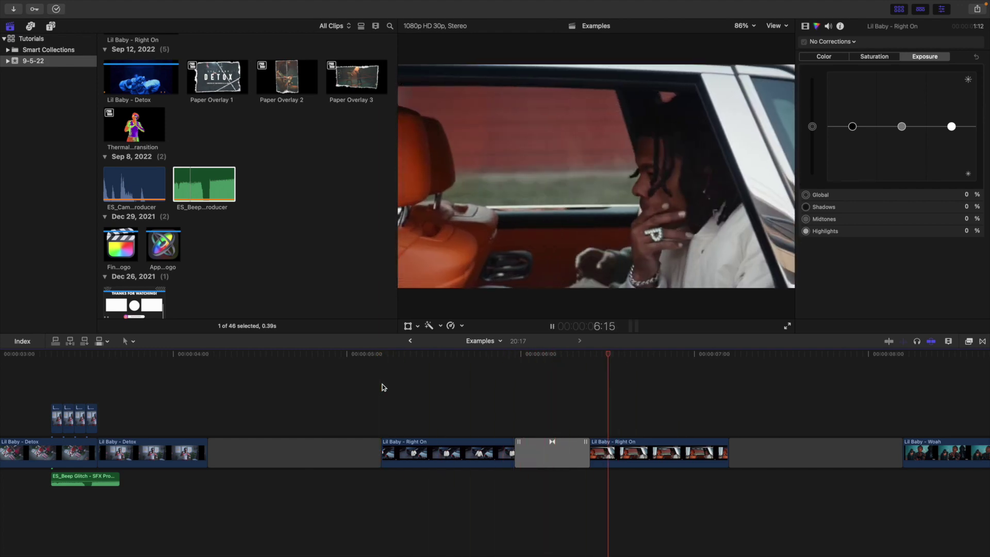
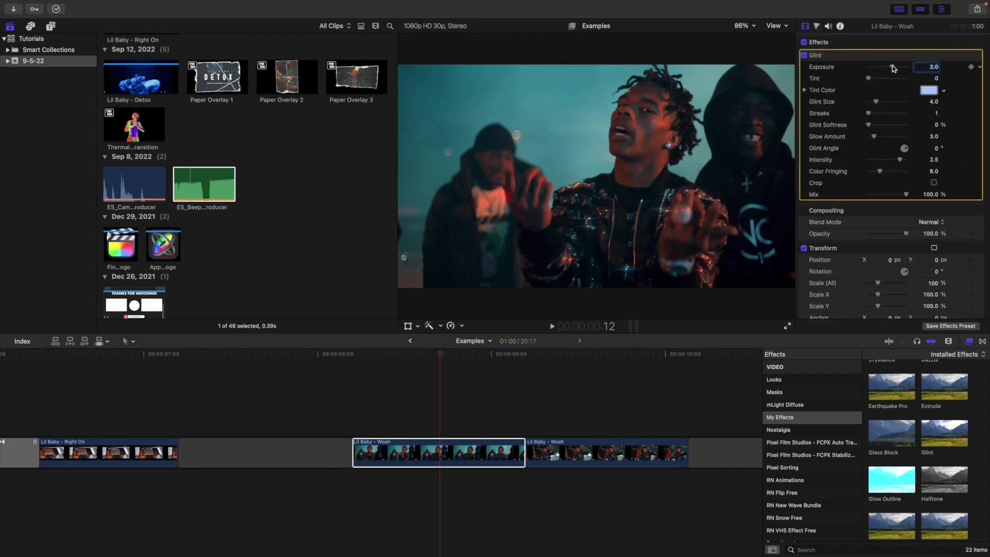
Set Glint on the first Lil Baby - Woah clip to Exposure 6.0, Streaks 4 and Glint Angle 16°, and play it back.
{"action": "left_click_drag", "start_coordinate": [893, 68], "coordinate": [902, 67]}
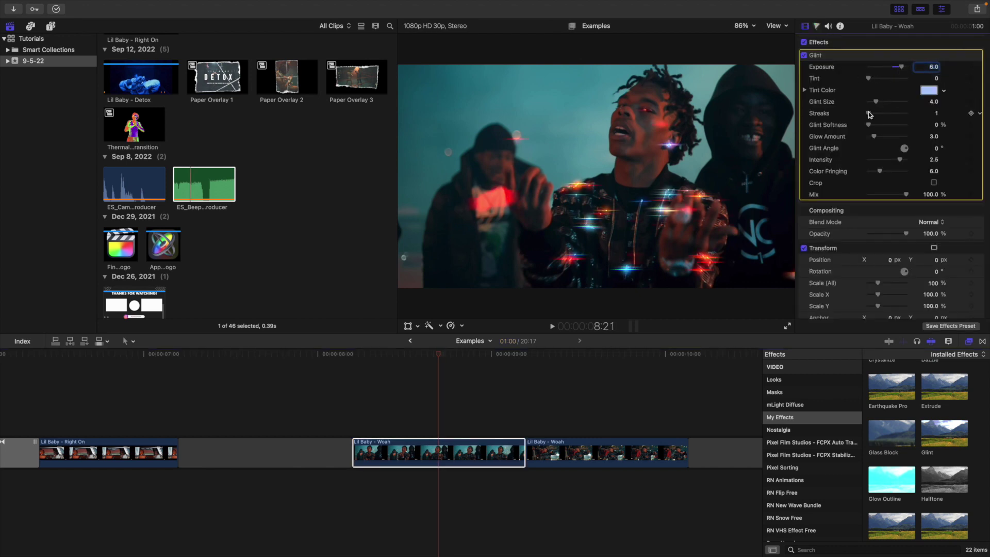
{"action": "left_click_drag", "start_coordinate": [869, 114], "coordinate": [881, 114]}
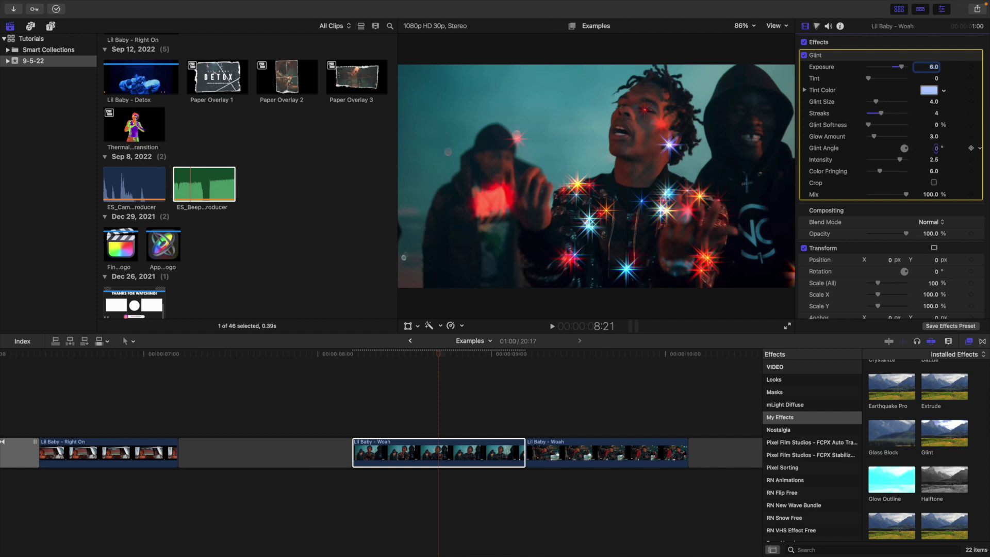
{"action": "left_click_drag", "start_coordinate": [936, 148], "coordinate": [944, 148]}
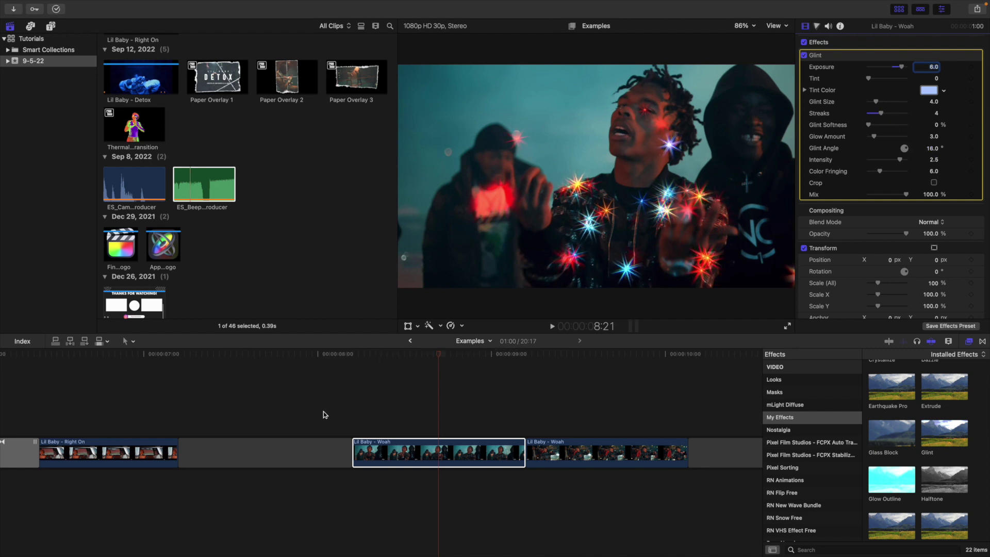
{"action": "left_click", "coordinate": [352, 400]}
{"action": "key", "text": "space"}
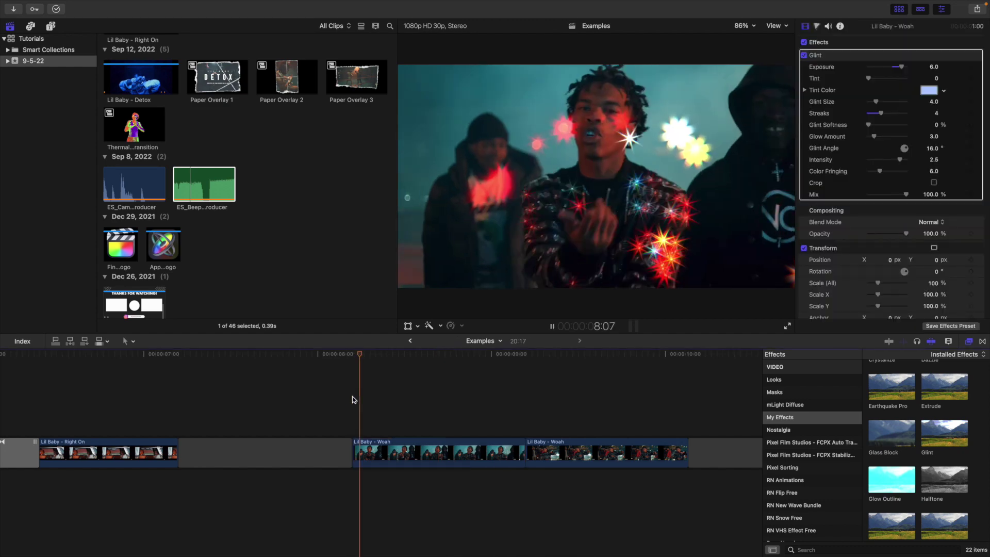
Apply the Dazzle effect from My Effects to the second Lil Baby - Woah clip, with Amount 60 and Threshold 47.
{"action": "left_click", "coordinate": [583, 409]}
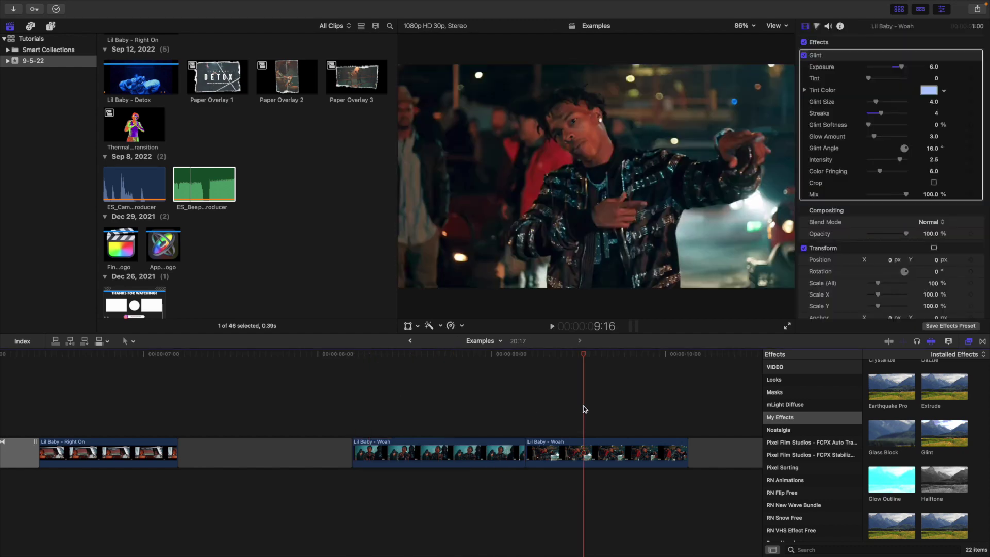
{"action": "scroll", "coordinate": [917, 464], "scroll_direction": "up", "scroll_amount": 3}
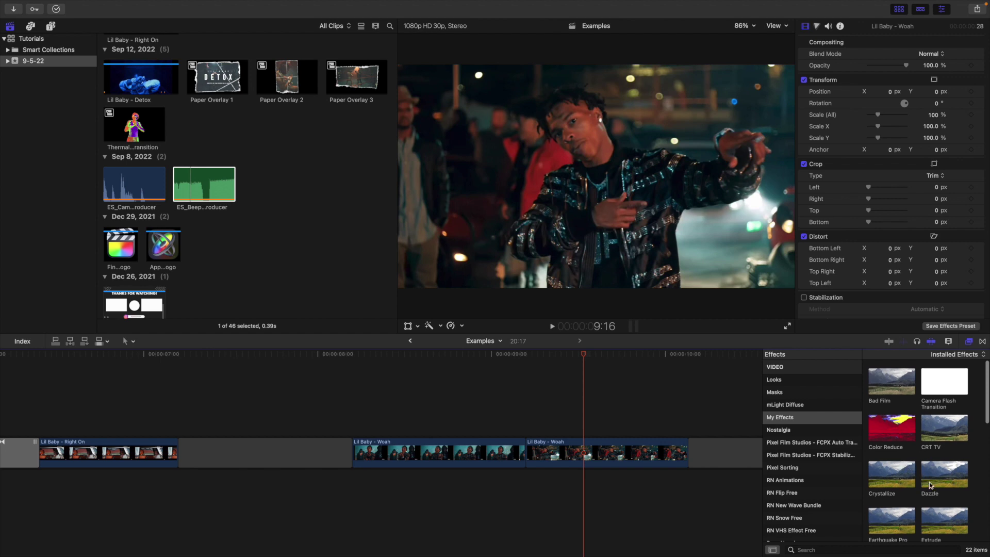
{"action": "left_click_drag", "start_coordinate": [939, 481], "coordinate": [630, 449]}
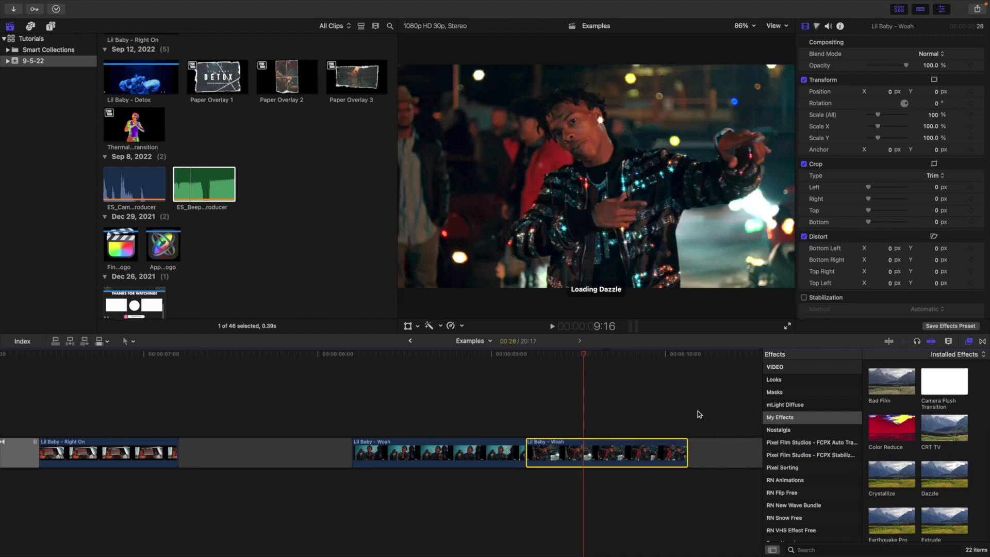
{"action": "left_click", "coordinate": [968, 341]}
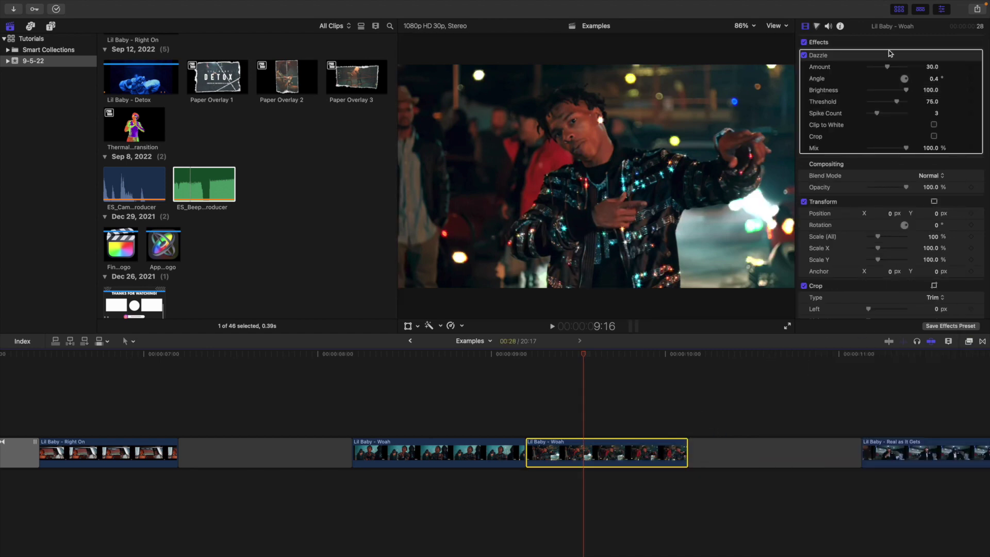
{"action": "left_click_drag", "start_coordinate": [887, 66], "coordinate": [907, 68]}
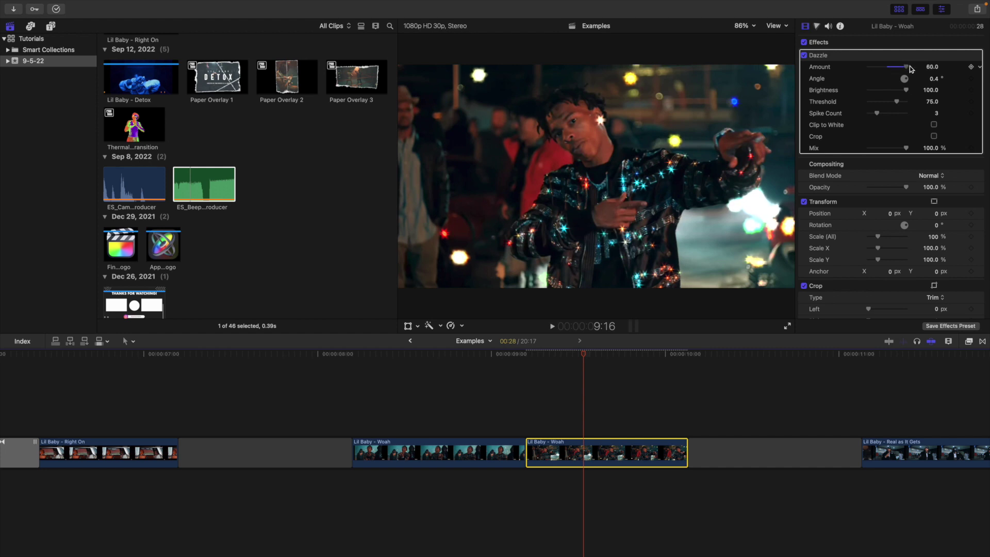
{"action": "left_click_drag", "start_coordinate": [896, 101], "coordinate": [886, 101]}
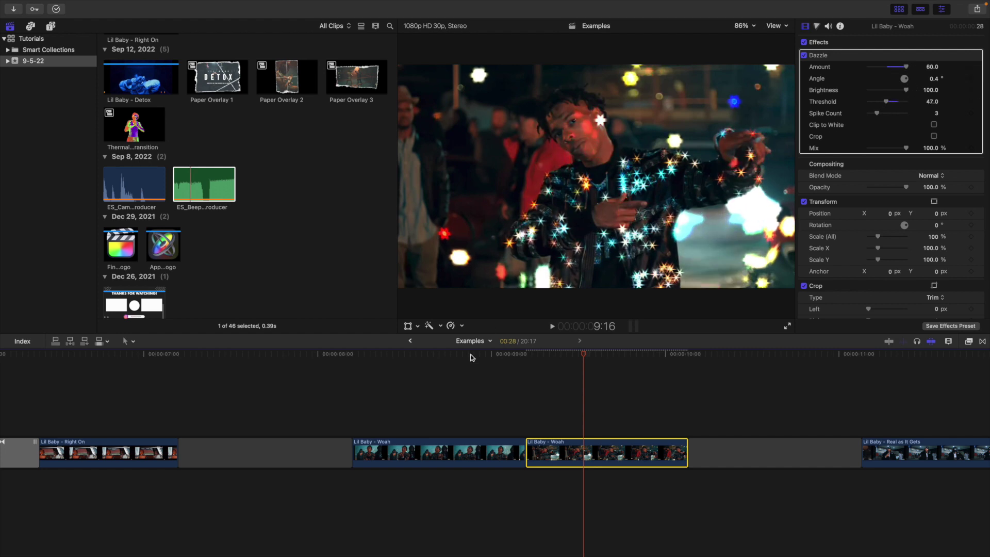
Play both Lil Baby - Woah clips to review their sparkle effects, and toggle Dazzle off and on for comparison.
{"action": "left_click", "coordinate": [351, 387]}
{"action": "key", "text": "space"}
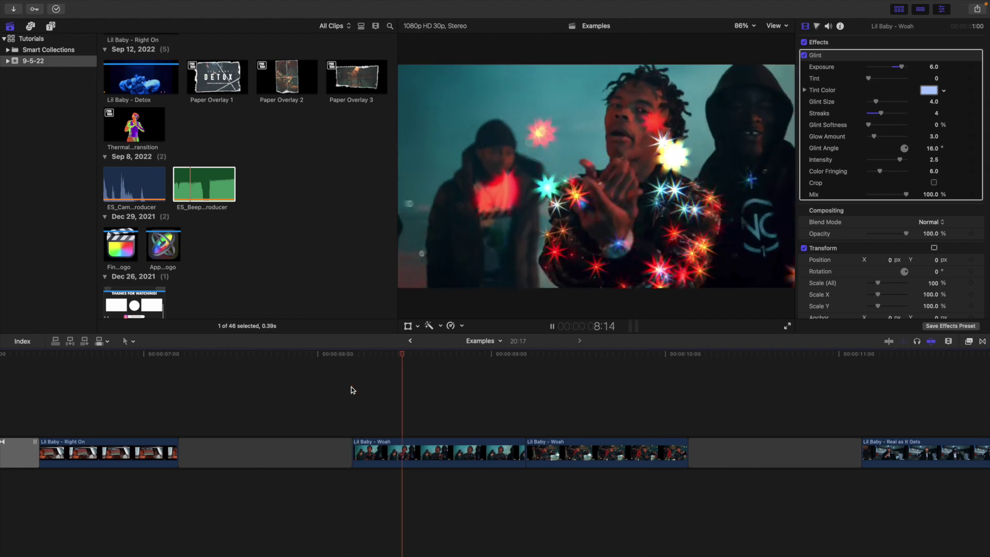
{"action": "key", "text": "space"}
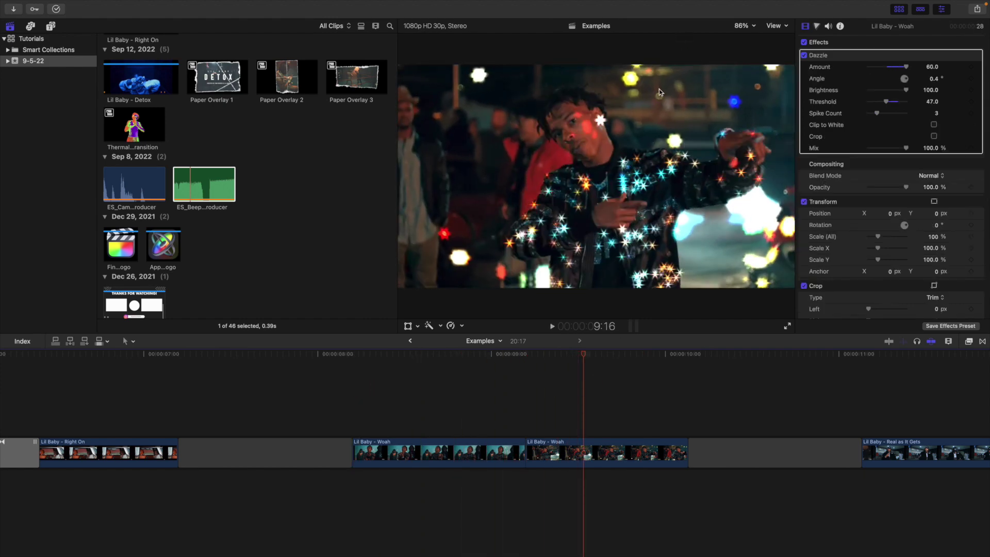
{"action": "left_click", "coordinate": [803, 56]}
{"action": "left_click", "coordinate": [803, 55]}
{"action": "left_click", "coordinate": [351, 406]}
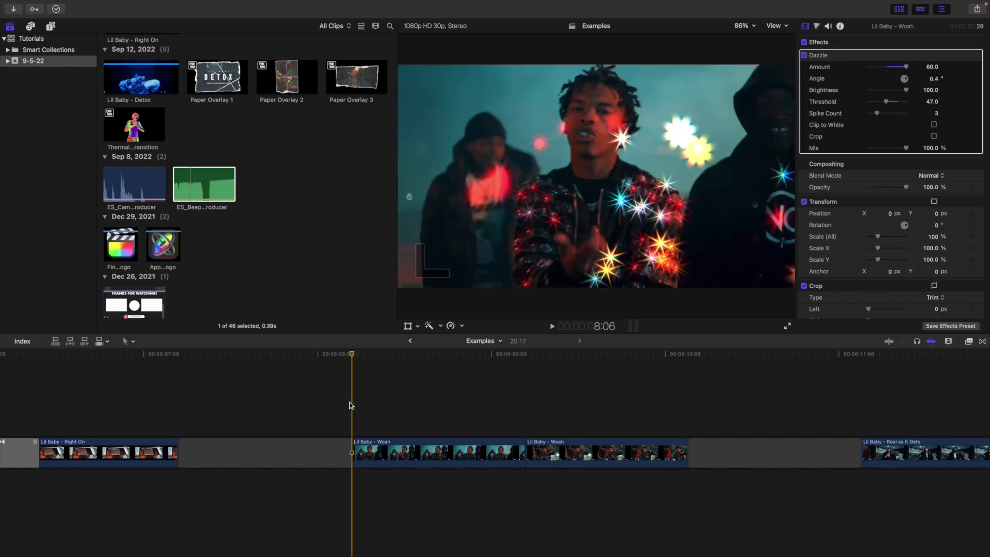
{"action": "key", "text": "space"}
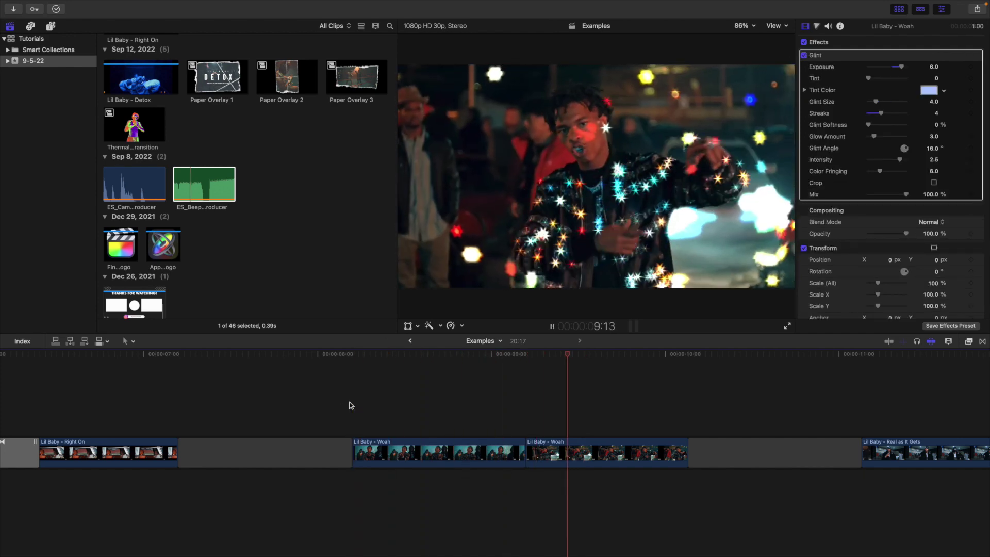
{"action": "key", "text": "space"}
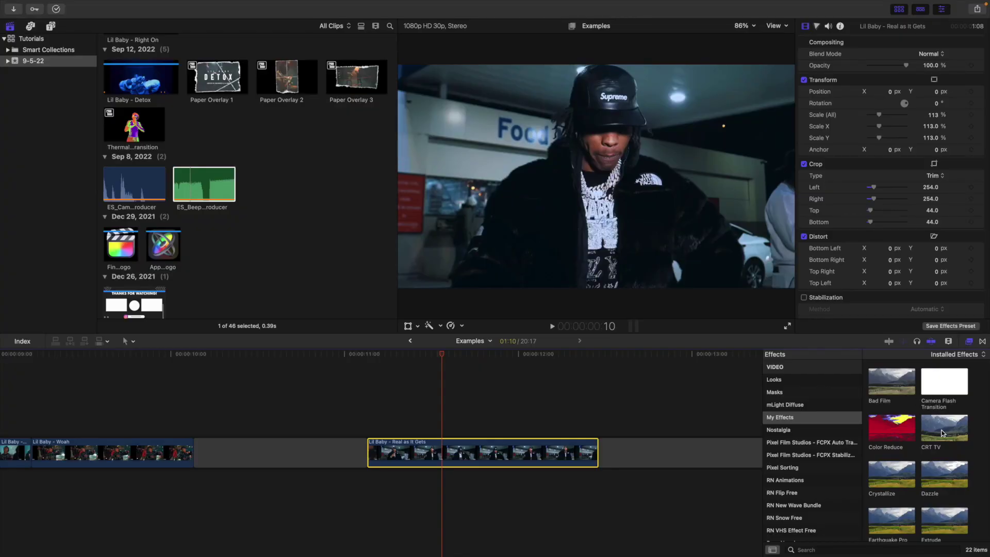
Preview the CRT TV effect from My Effects and apply it to the Lil Baby - Real as It Gets clip.
{"action": "mouse_move", "coordinate": [941, 432]}
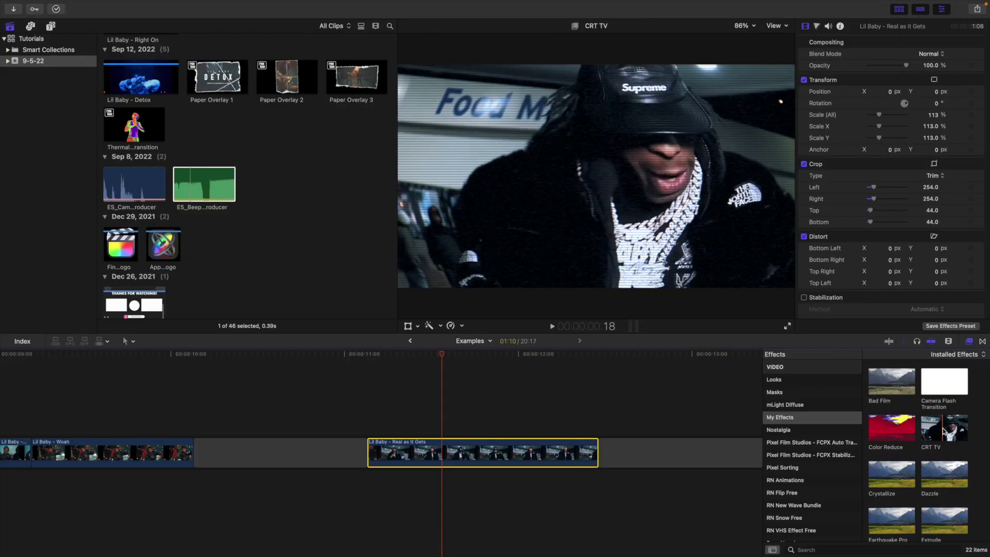
{"action": "left_click_drag", "start_coordinate": [941, 432], "coordinate": [506, 448]}
{"action": "left_click", "coordinate": [968, 340]}
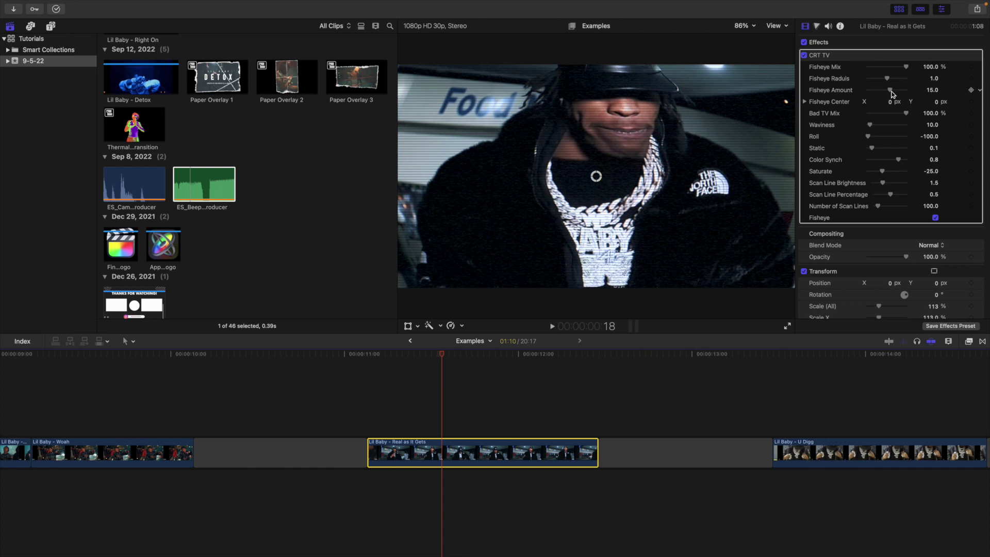
Set the CRT TV effect's Fisheye Amount to 5, fisheye radius to 0.37, Saturate to 96, Number of Scan Lines to 169 and Waviness to 3.
{"action": "left_click_drag", "start_coordinate": [889, 91], "coordinate": [887, 92]}
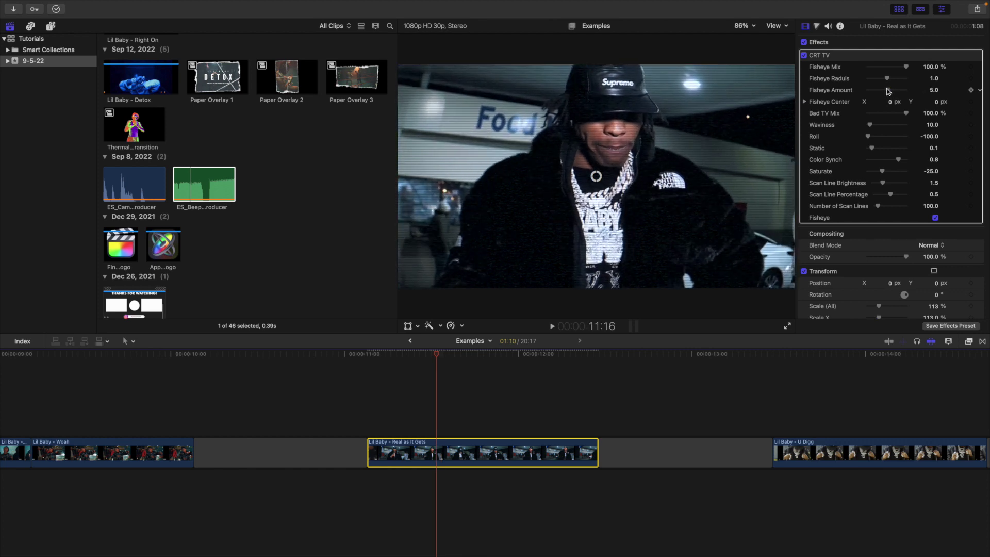
{"action": "left_click_drag", "start_coordinate": [886, 78], "coordinate": [876, 82]}
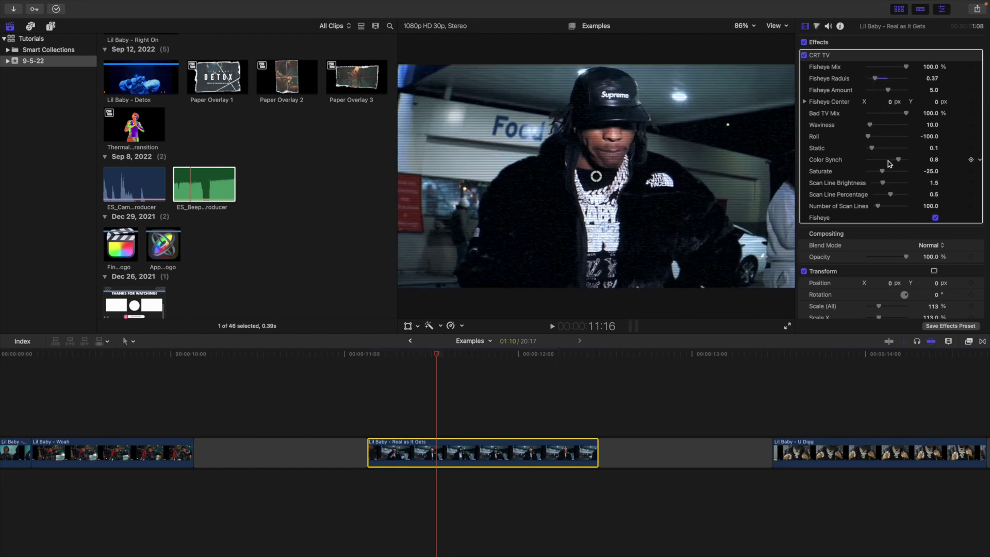
{"action": "left_click_drag", "start_coordinate": [885, 174], "coordinate": [905, 172]}
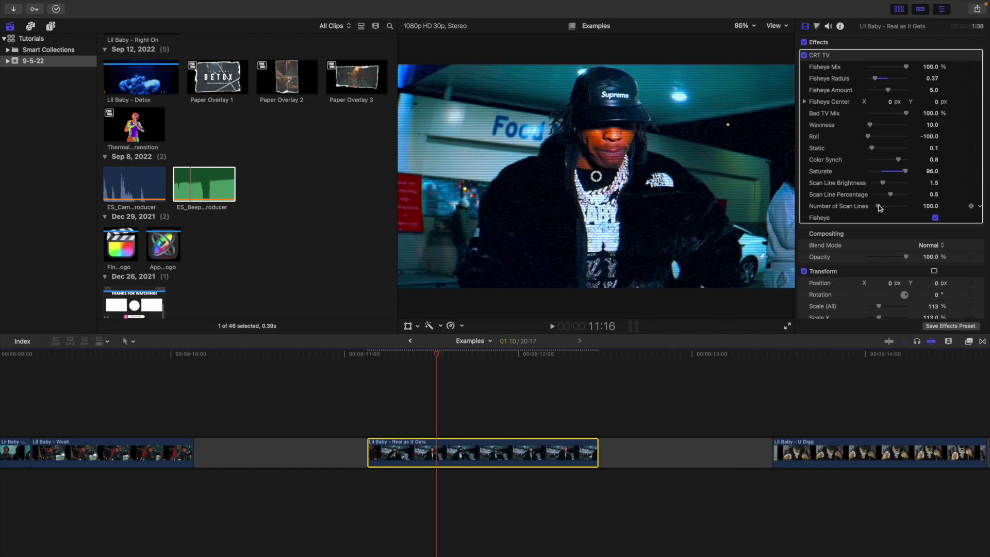
{"action": "left_click_drag", "start_coordinate": [878, 207], "coordinate": [881, 205]}
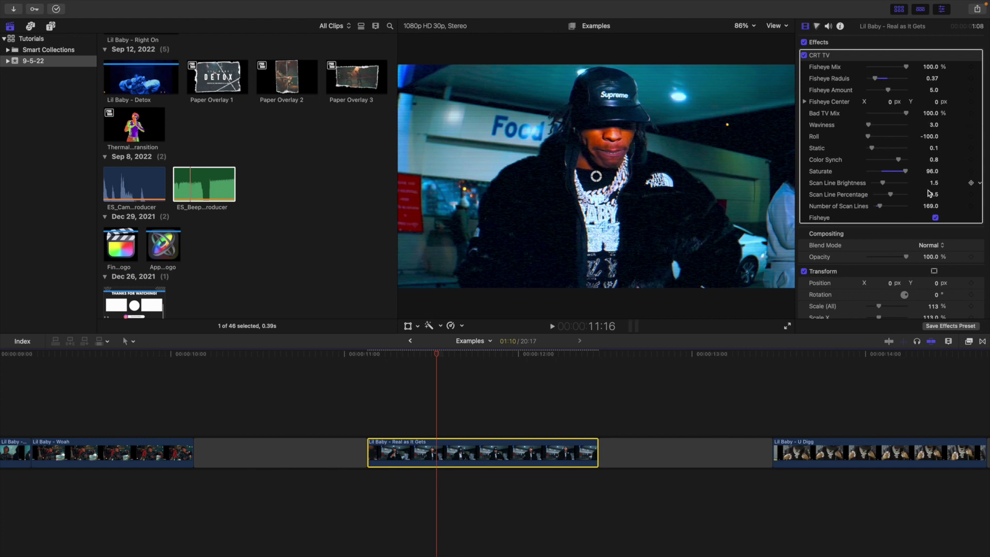
Toggle the CRT TV effect's Fisheye option off and on for comparison, and play the Real as It Gets clip from its start.
{"action": "left_click", "coordinate": [935, 218]}
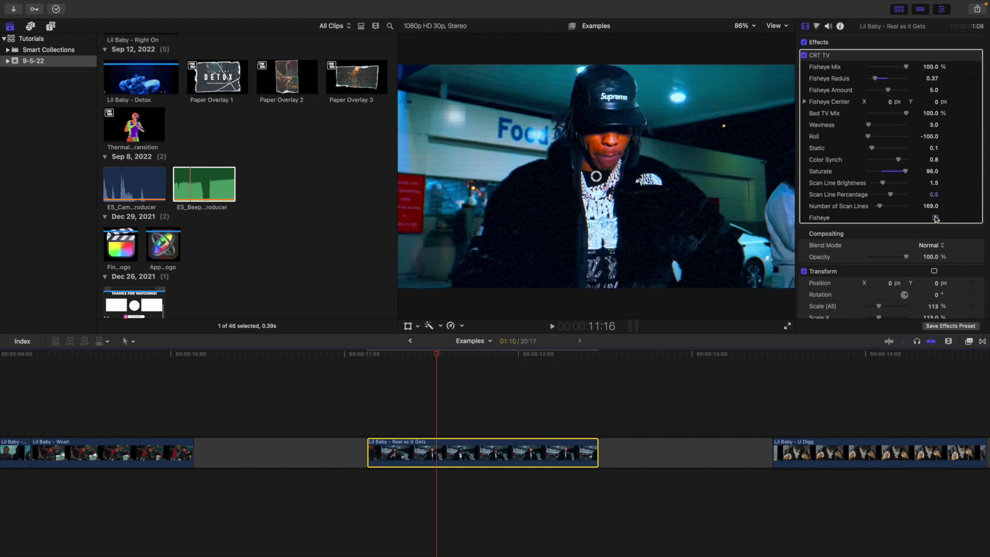
{"action": "left_click", "coordinate": [935, 218]}
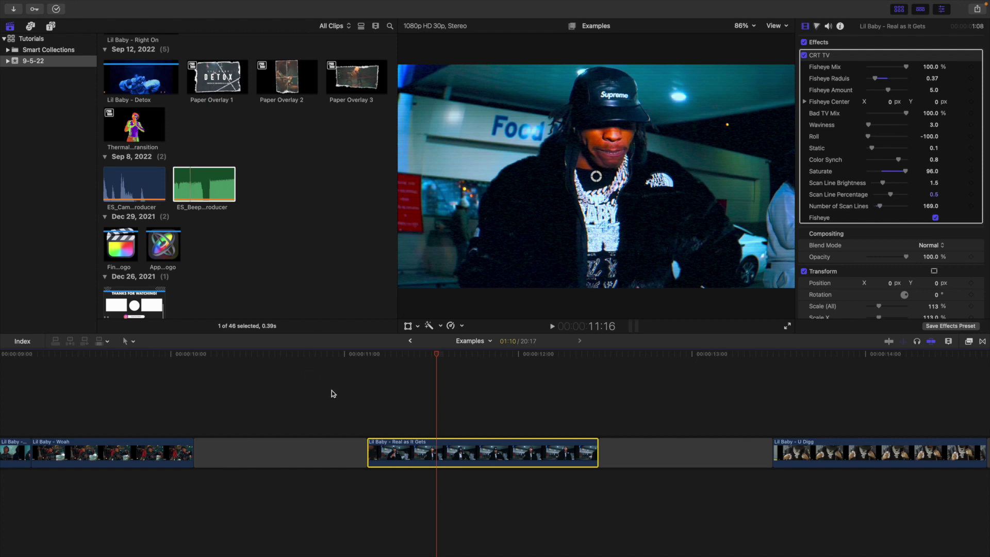
{"action": "left_click", "coordinate": [370, 388]}
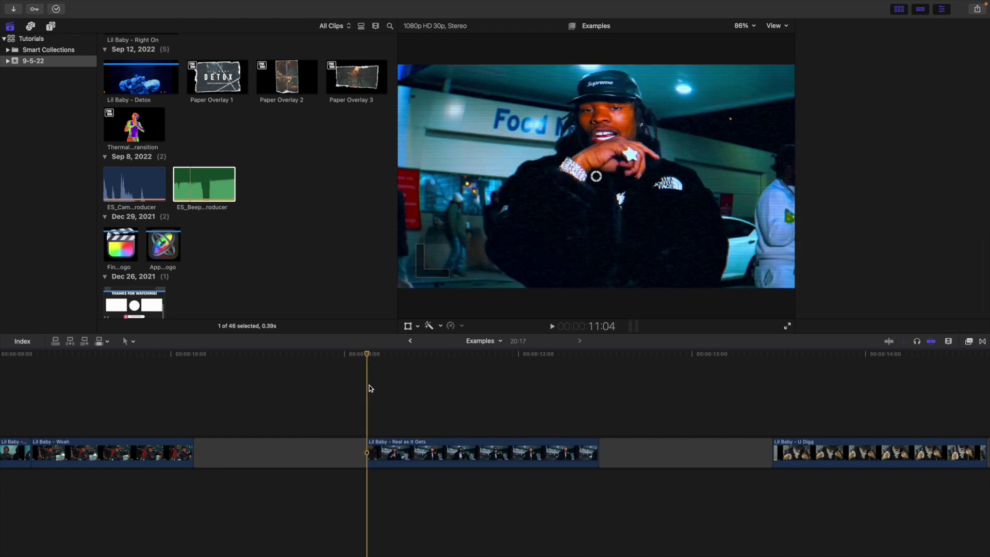
{"action": "key", "text": "space"}
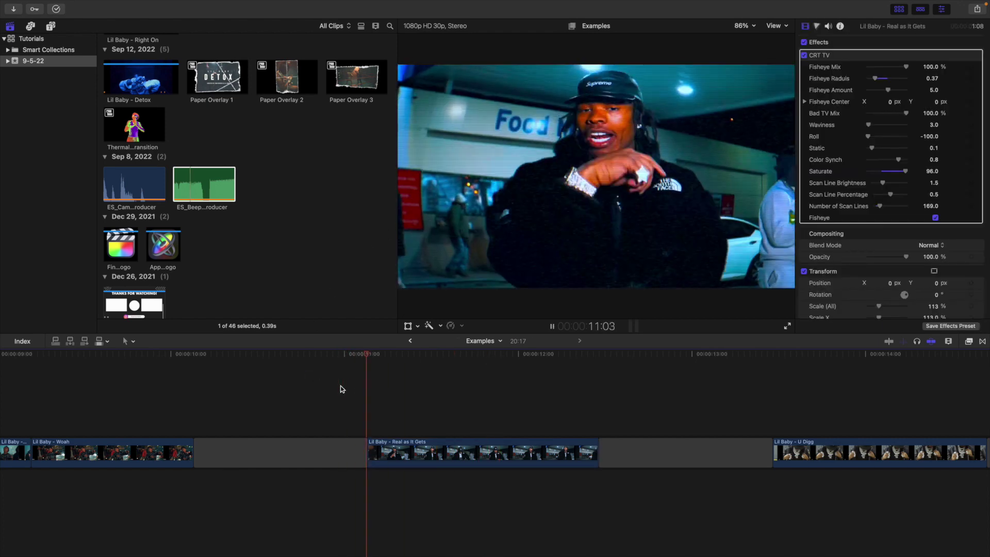
{"action": "key", "text": "space"}
Toggle the CRT TV effect off and on for the Real as It Gets clip, and replay the clip to compare the look.
{"action": "left_click", "coordinate": [415, 369]}
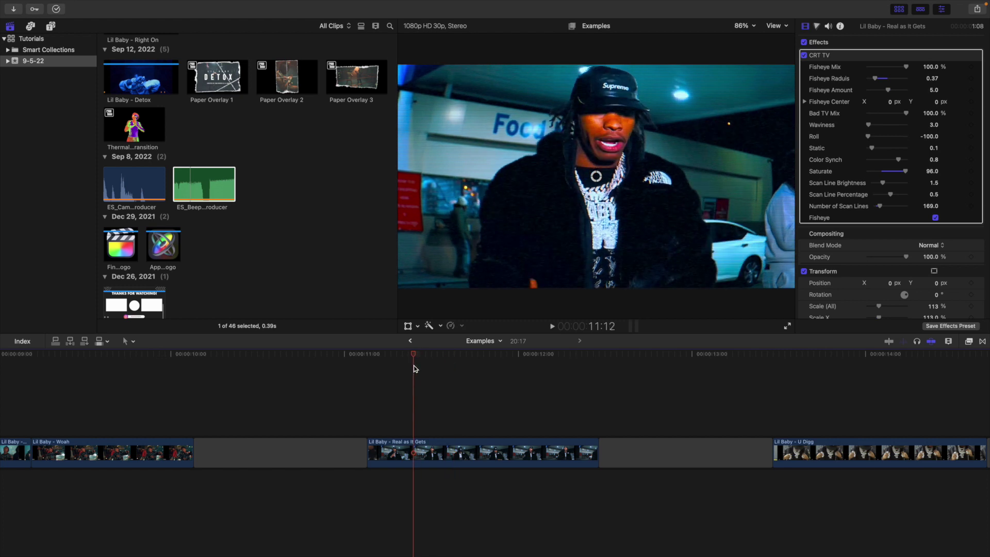
{"action": "left_click", "coordinate": [419, 455]}
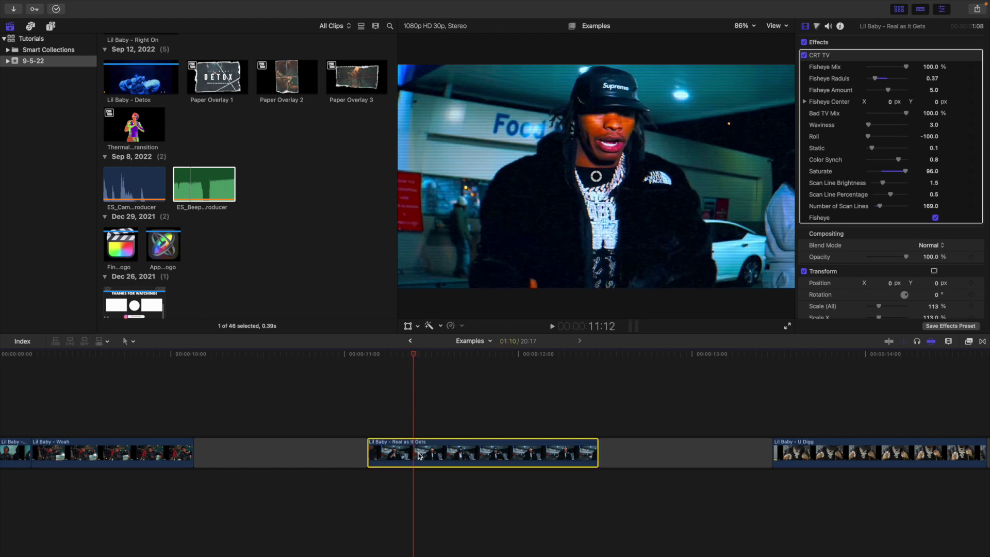
{"action": "left_click", "coordinate": [805, 55]}
{"action": "left_click", "coordinate": [804, 56]}
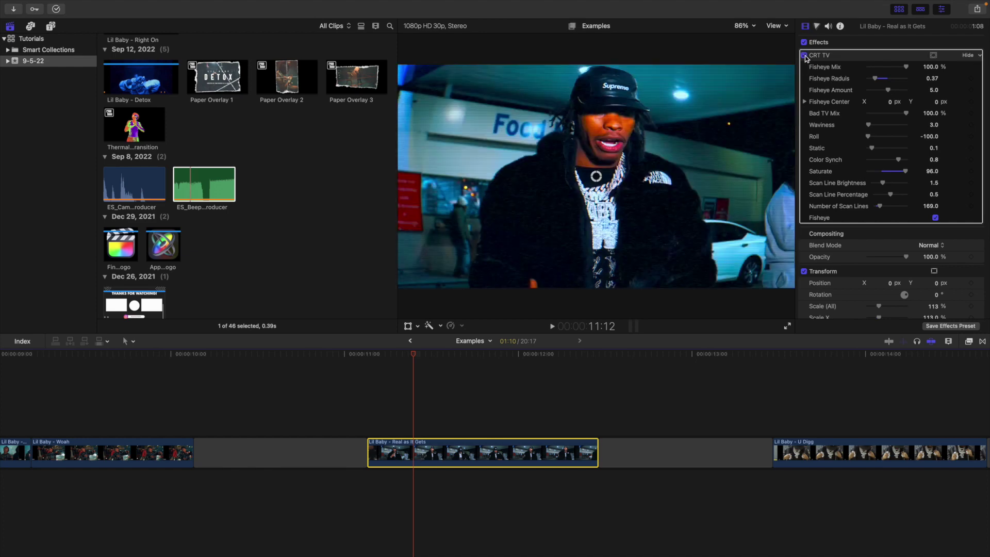
{"action": "left_click", "coordinate": [369, 410]}
{"action": "key", "text": "space"}
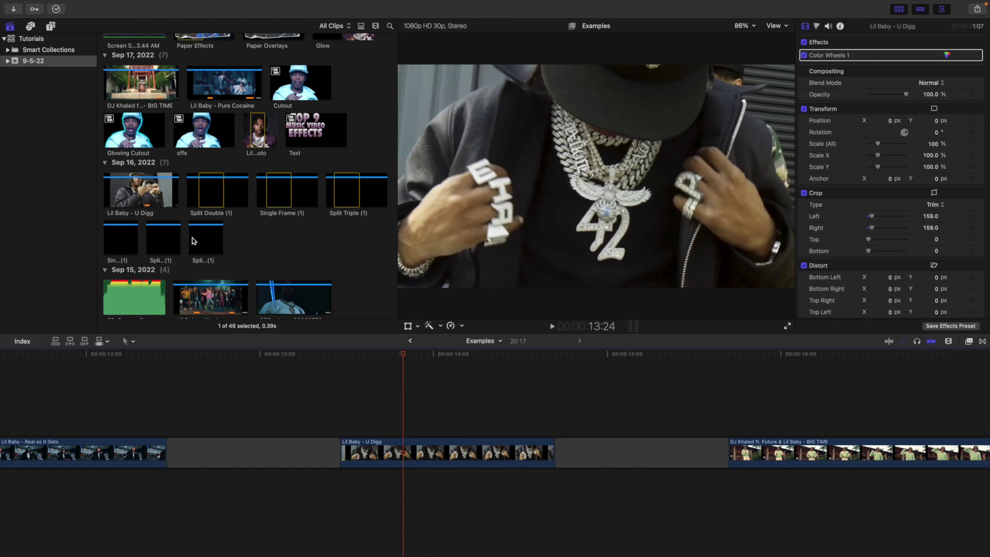
Place the Split Double (1) overlay above the Lil Baby - U Digg clip and trim its end to match the clip.
{"action": "left_click", "coordinate": [210, 195]}
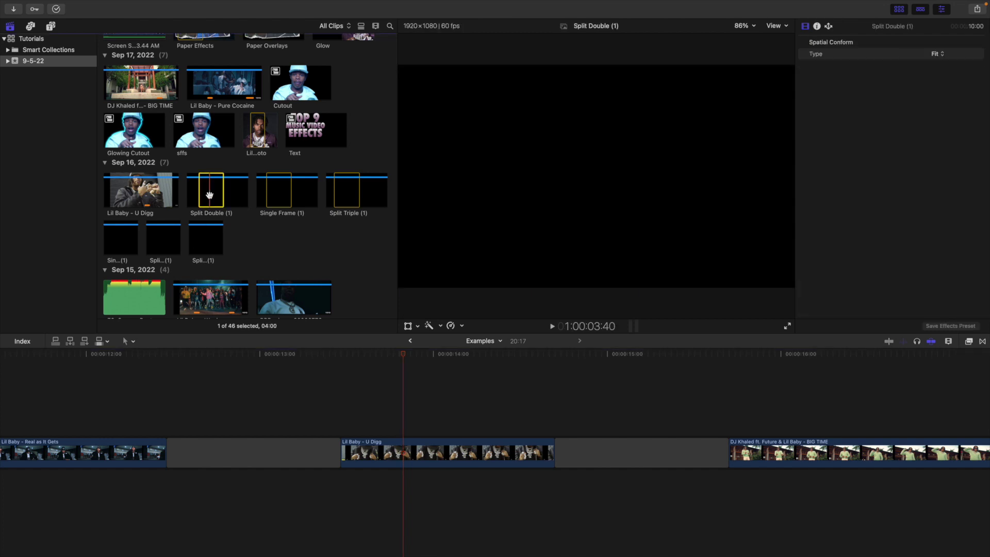
{"action": "left_click_drag", "start_coordinate": [210, 197], "coordinate": [343, 405]}
{"action": "left_click", "coordinate": [554, 397]}
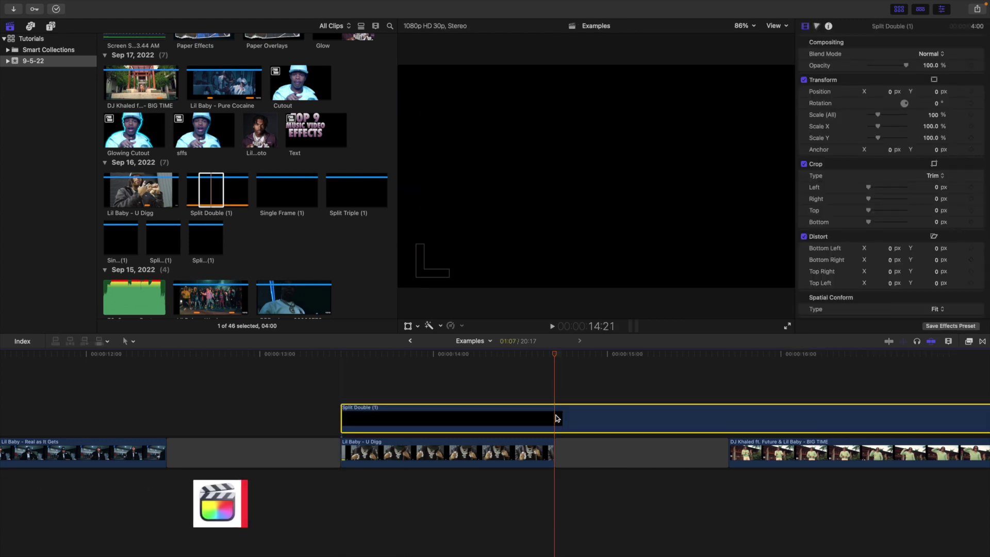
{"action": "key", "text": "alt+bracketright"}
Set the Lil Baby - U Digg clip's Position X to -551.5 px and duplicate it directly above, beneath the Split Double overlay.
{"action": "left_click", "coordinate": [426, 397]}
{"action": "left_click", "coordinate": [445, 449]}
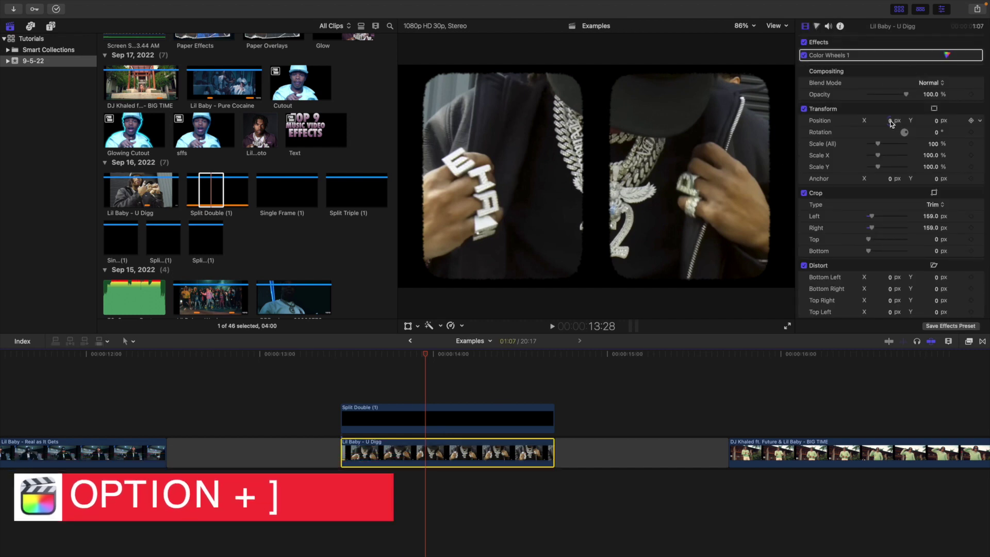
{"action": "left_click_drag", "start_coordinate": [892, 121], "coordinate": [738, 142]}
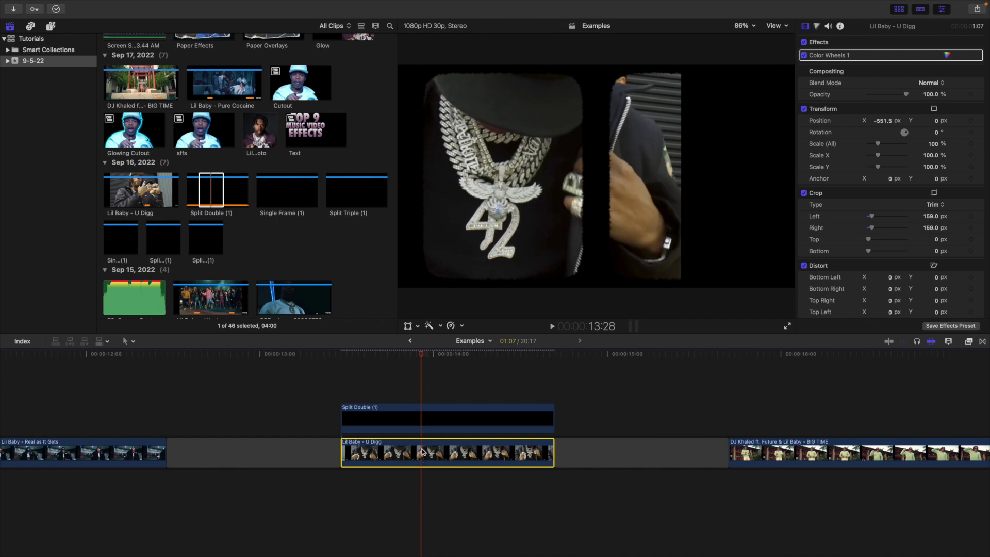
{"action": "left_click_drag", "start_coordinate": [424, 454], "coordinate": [421, 418]}
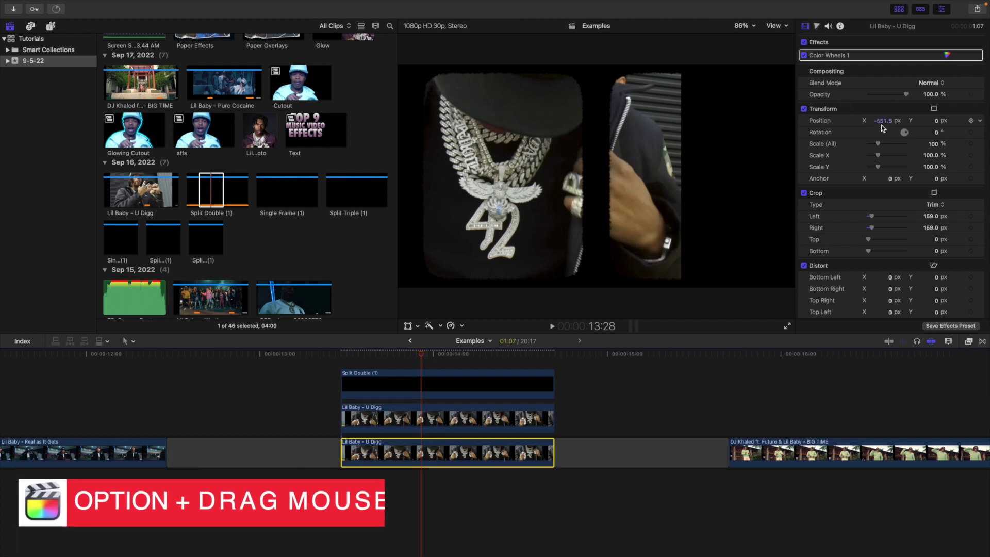
Set the lower U Digg clip's Position X to -36.5 px and the upper copy's Right crop to 552 px.
{"action": "mouse_move", "coordinate": [883, 123]}
{"action": "left_mouse_down"}
{"action": "mouse_move", "coordinate": [900, 123]}
{"action": "mouse_move", "coordinate": [882, 121]}
{"action": "left_mouse_up"}
{"action": "left_click", "coordinate": [463, 425]}
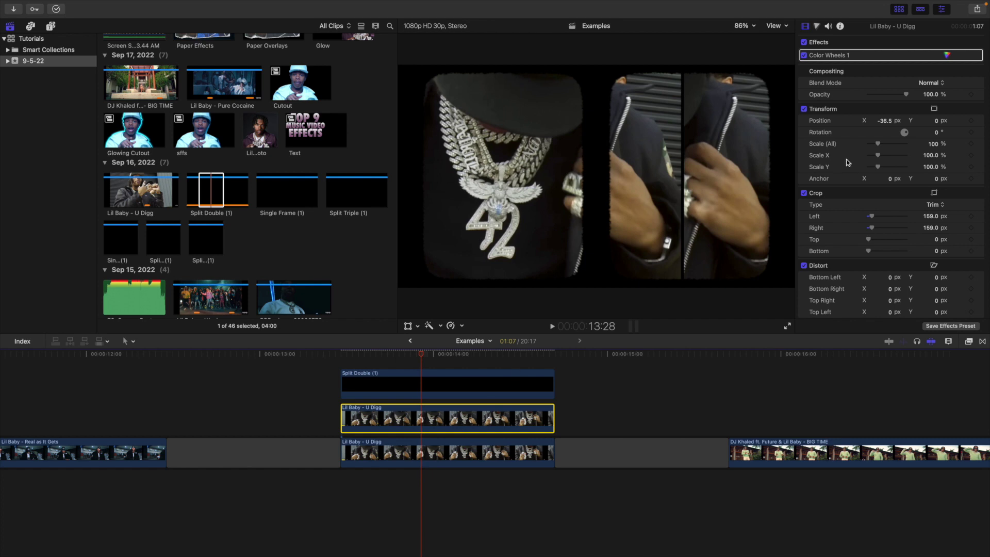
{"action": "scroll", "coordinate": [870, 235], "scroll_direction": "down", "scroll_amount": 2}
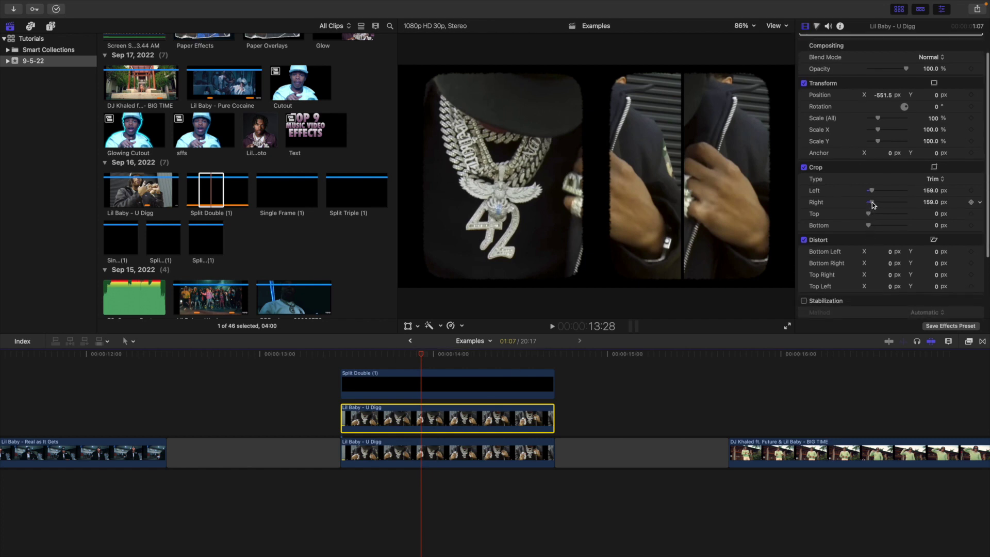
{"action": "left_click_drag", "start_coordinate": [871, 202], "coordinate": [880, 203]}
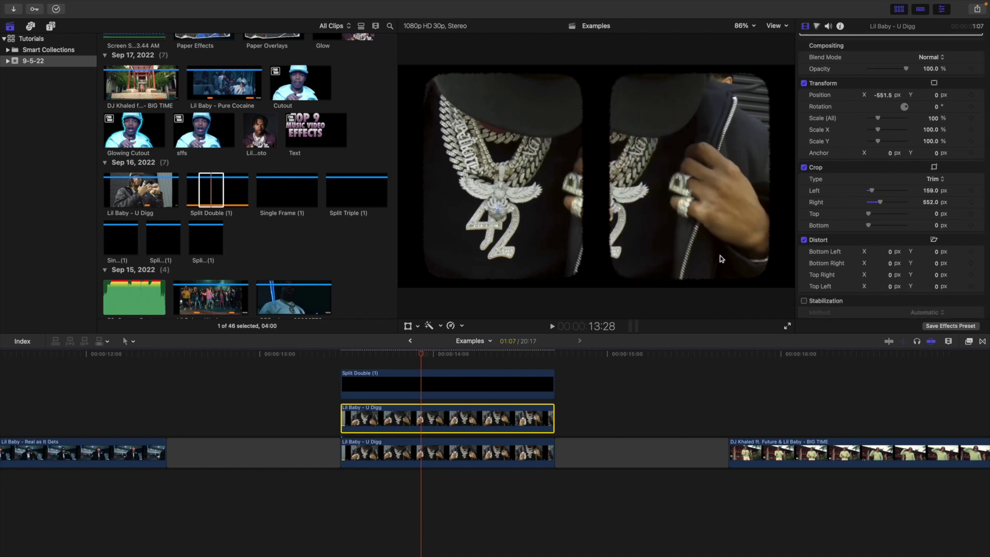
Reposition the lower U Digg clip by setting its Position X to 120.5 px.
{"action": "left_click", "coordinate": [474, 454]}
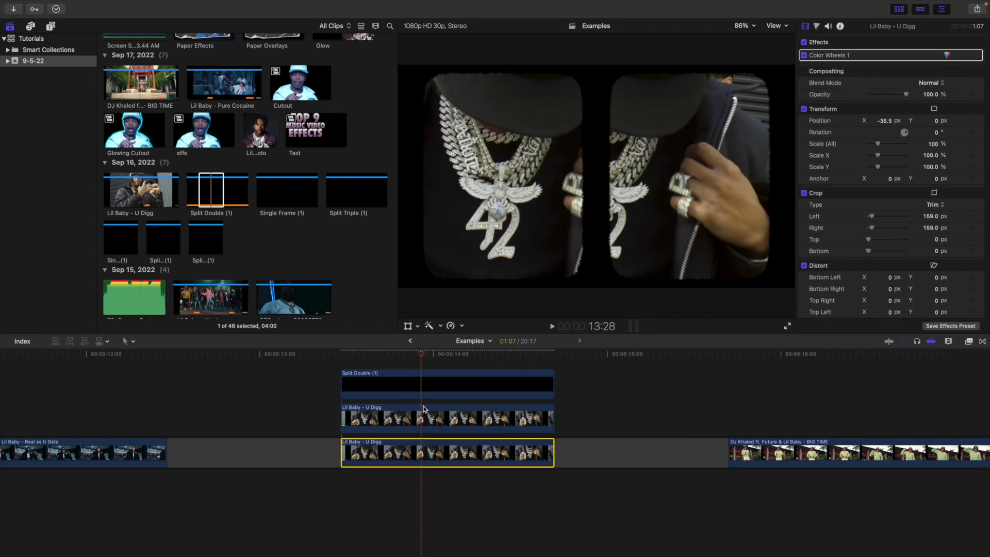
{"action": "left_click_drag", "start_coordinate": [886, 120], "coordinate": [887, 121]}
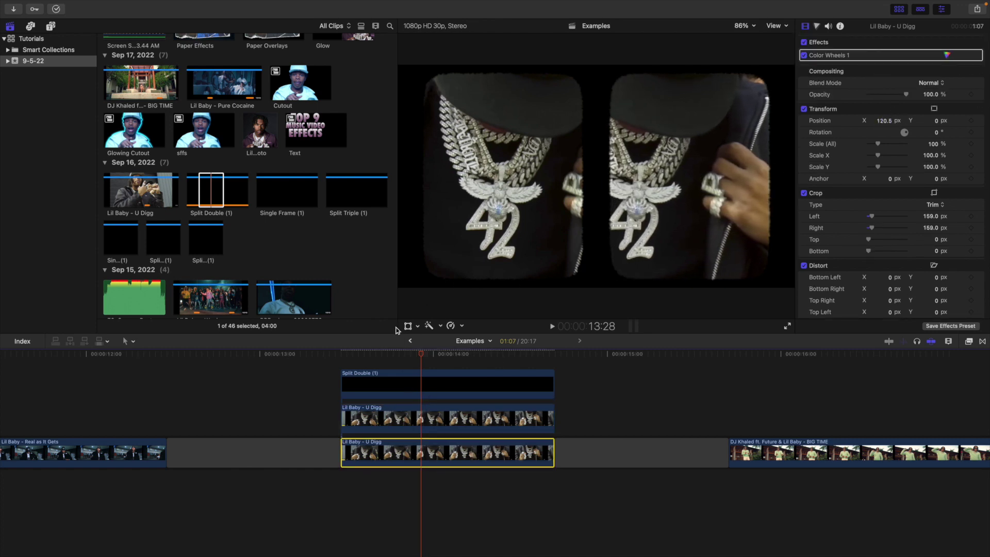
{"action": "scroll", "coordinate": [325, 397], "scroll_direction": "up", "scroll_amount": 1}
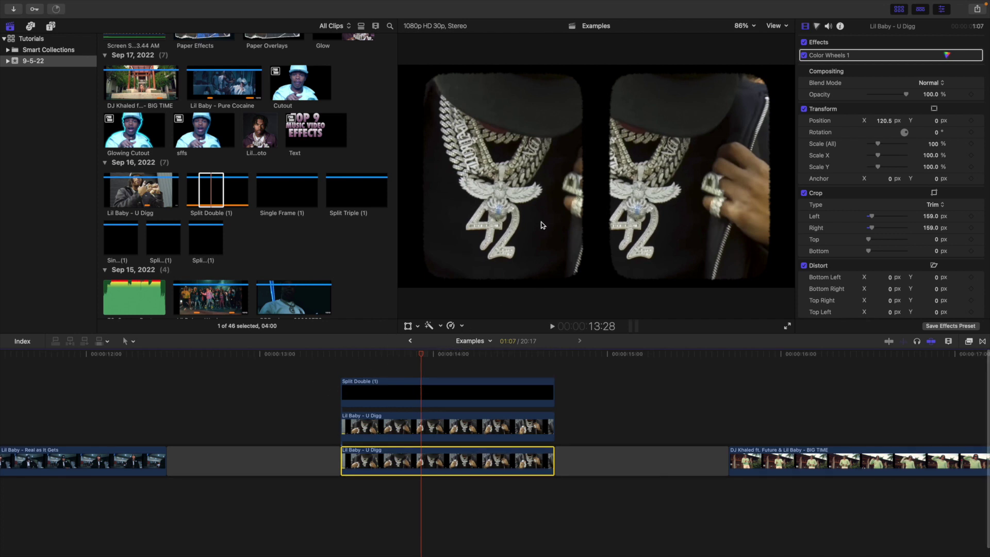
Play the split-screen U Digg section from its start and replay it to review both frames.
{"action": "left_click", "coordinate": [345, 373]}
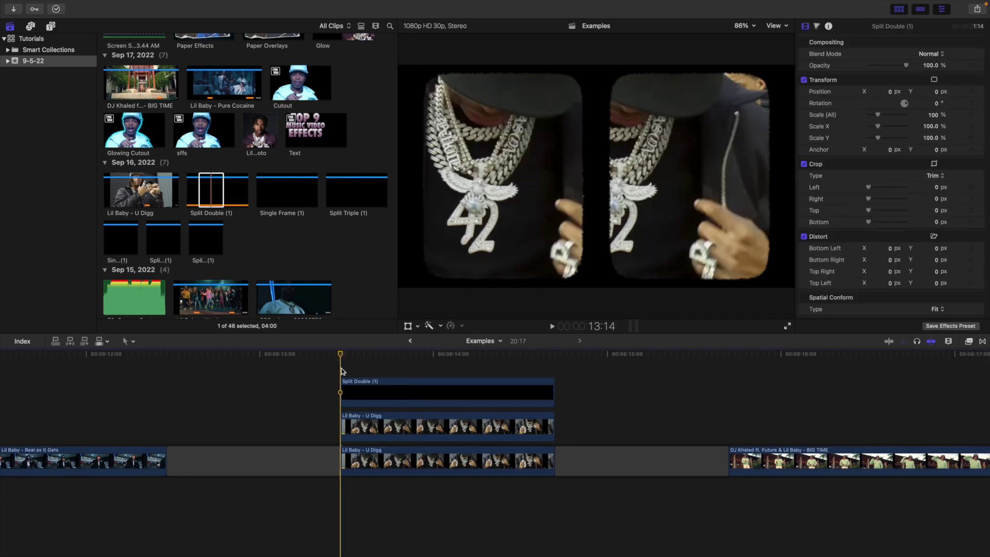
{"action": "key", "text": "space"}
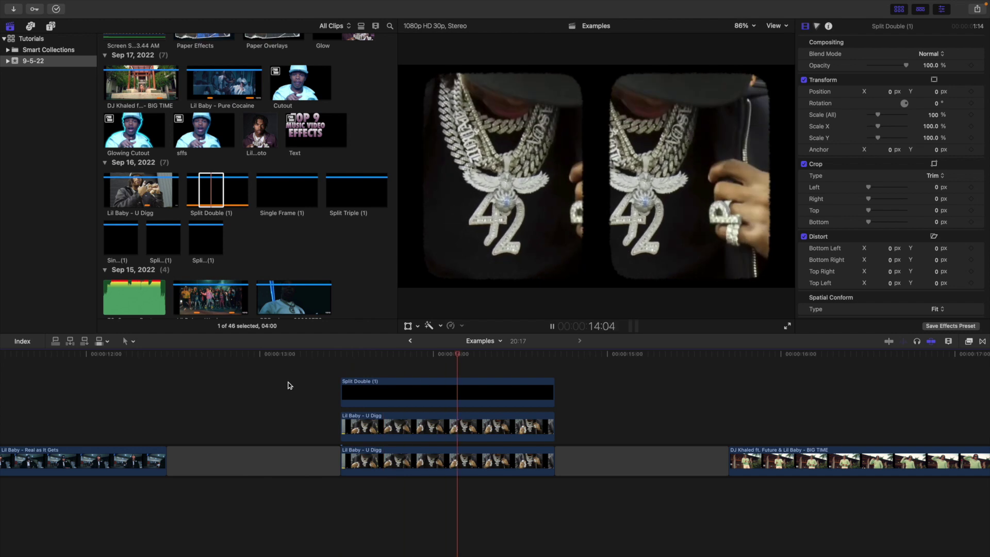
{"action": "key", "text": "space"}
{"action": "left_click", "coordinate": [289, 385]}
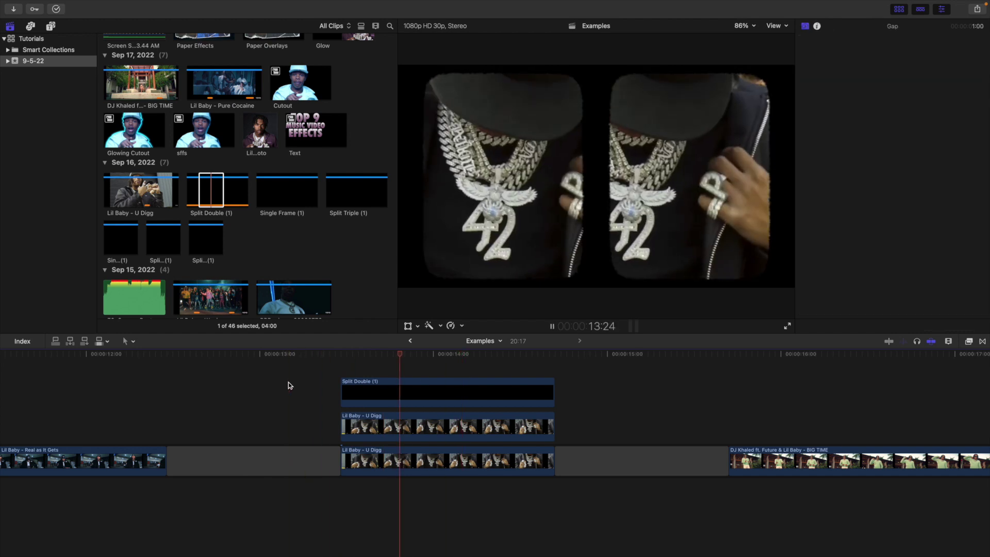
{"action": "key", "text": "space"}
{"action": "key", "text": "space"}
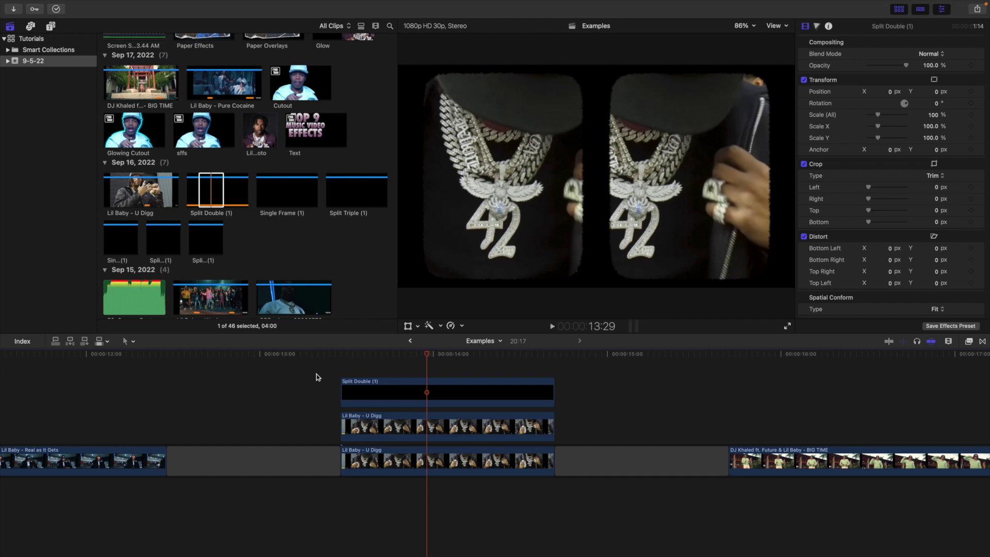
Search all video effects for "noise" and apply Add Noise to the upper Lil Baby - U Digg clip.
{"action": "left_click", "coordinate": [969, 341]}
{"action": "left_click", "coordinate": [789, 408]}
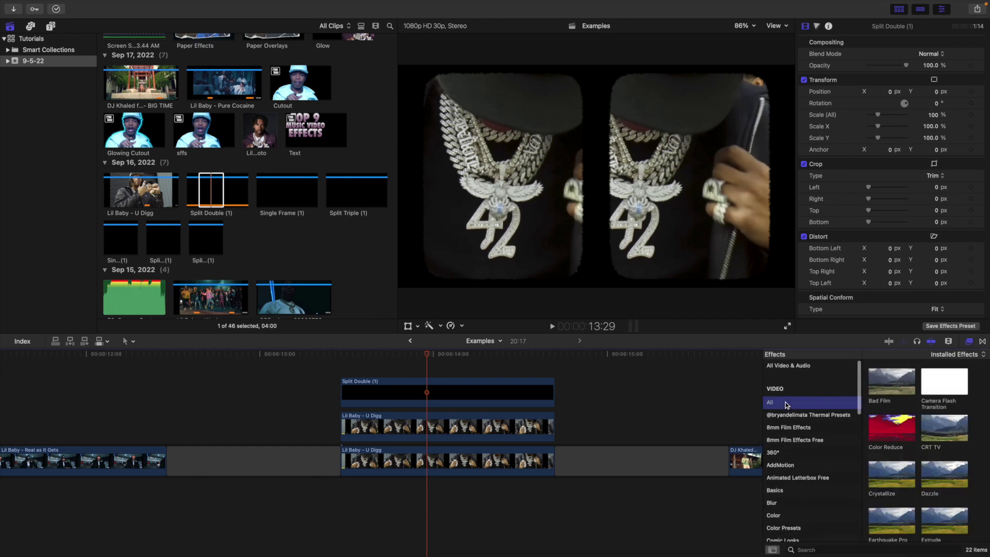
{"action": "left_click", "coordinate": [822, 548]}
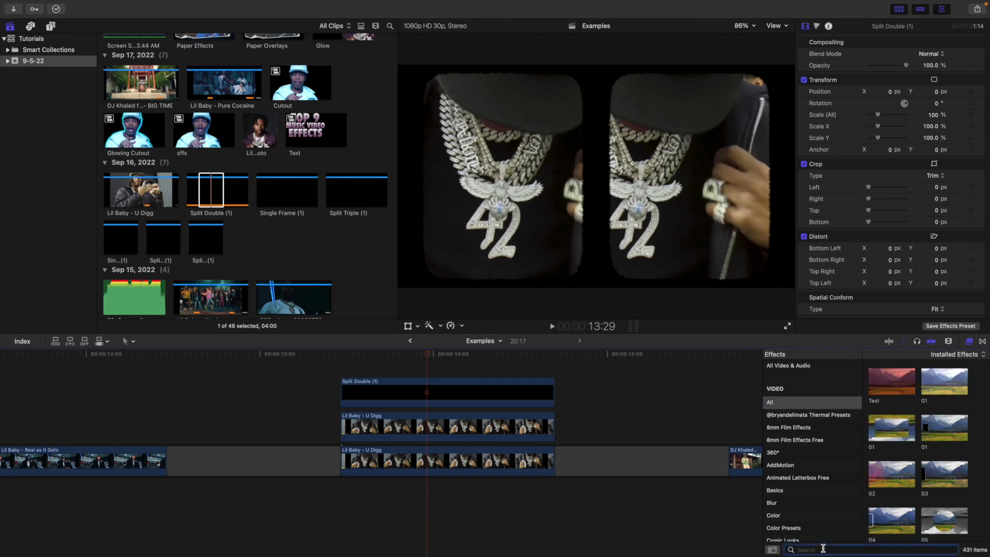
{"action": "type", "text": "noise"}
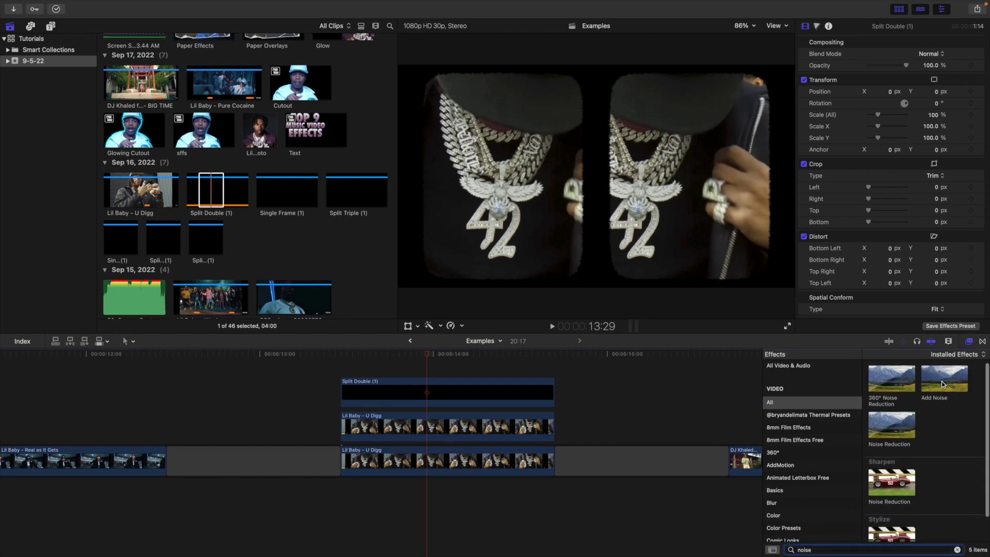
{"action": "left_click_drag", "start_coordinate": [891, 412], "coordinate": [485, 417]}
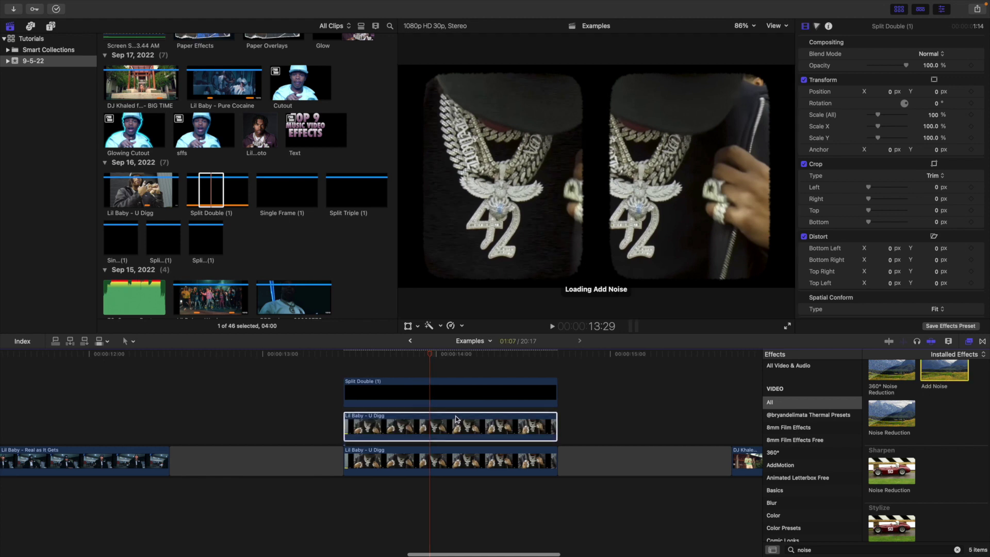
{"action": "left_click", "coordinate": [970, 341]}
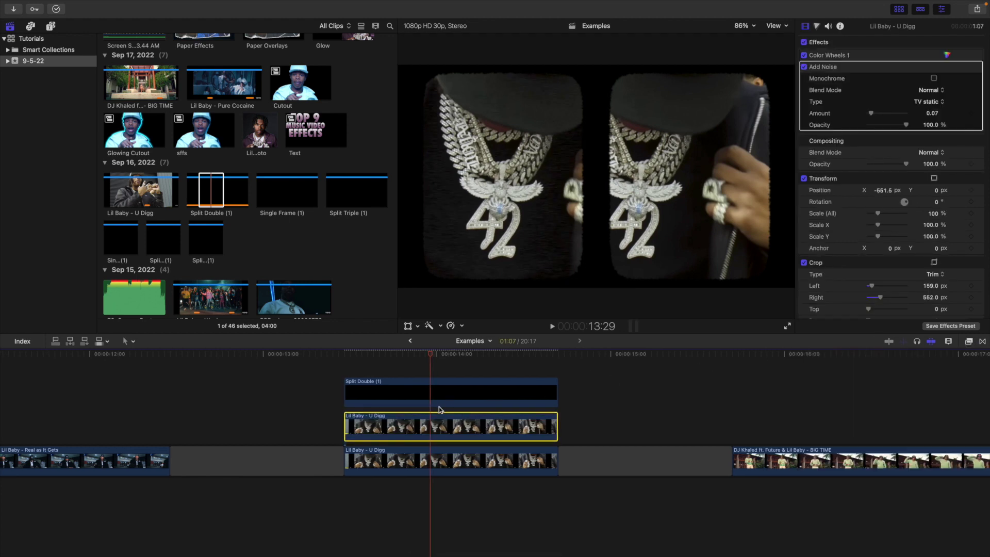
Set the Add Noise effect's Type to Gaussian Noise (Film Grain) and its Amount to 0.13.
{"action": "left_click", "coordinate": [921, 101]}
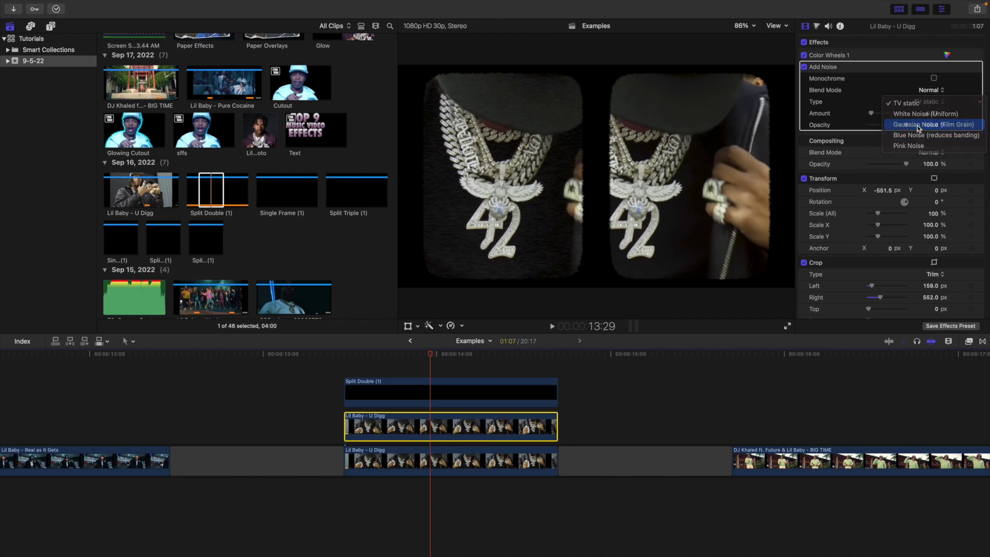
{"action": "left_click", "coordinate": [917, 125]}
{"action": "left_click_drag", "start_coordinate": [878, 115], "coordinate": [880, 117]}
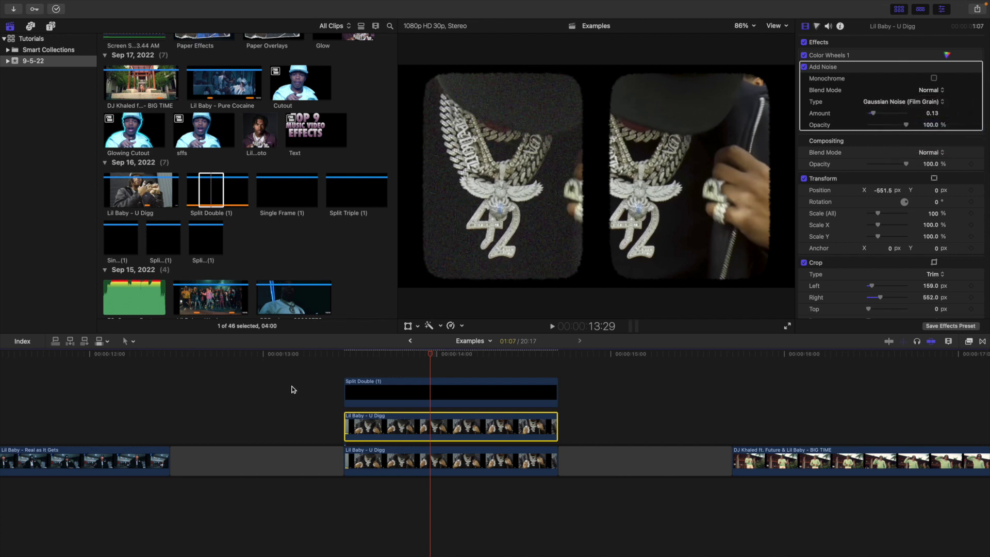
{"action": "left_click", "coordinate": [345, 369]}
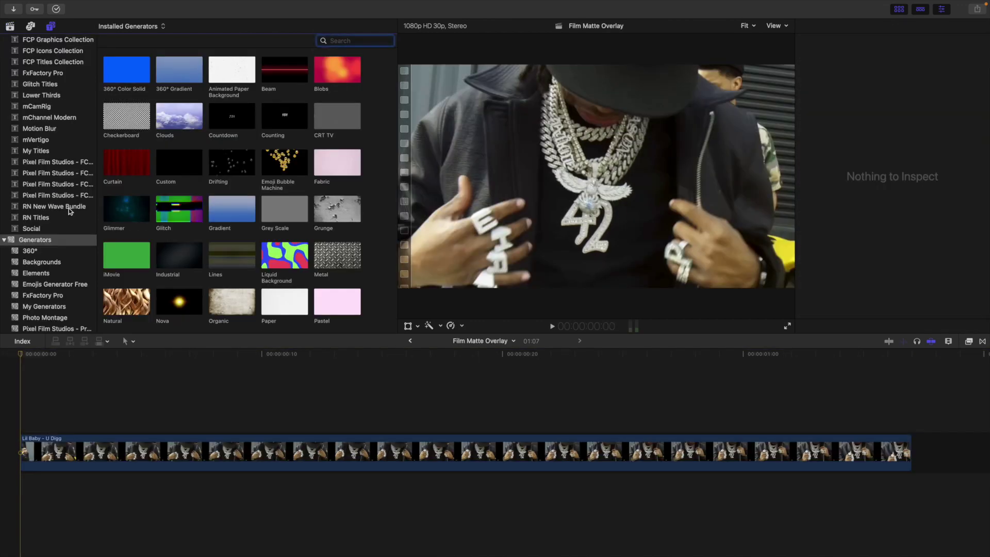
Add the Custom generator above the Lil Baby - U Digg clip in Film Matte Overlay and trim it to the clip's end.
{"action": "left_click_drag", "start_coordinate": [177, 164], "coordinate": [31, 384]}
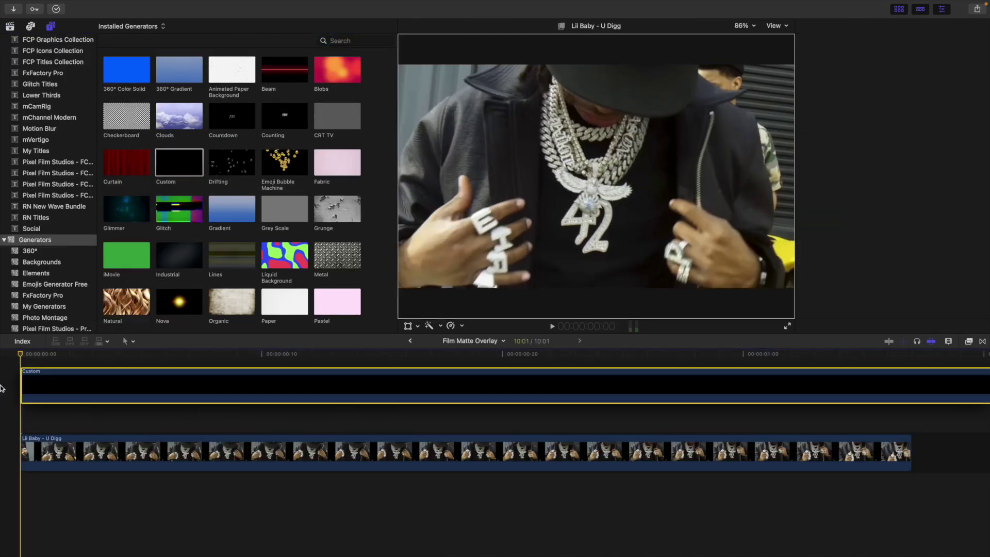
{"action": "left_click", "coordinate": [916, 386]}
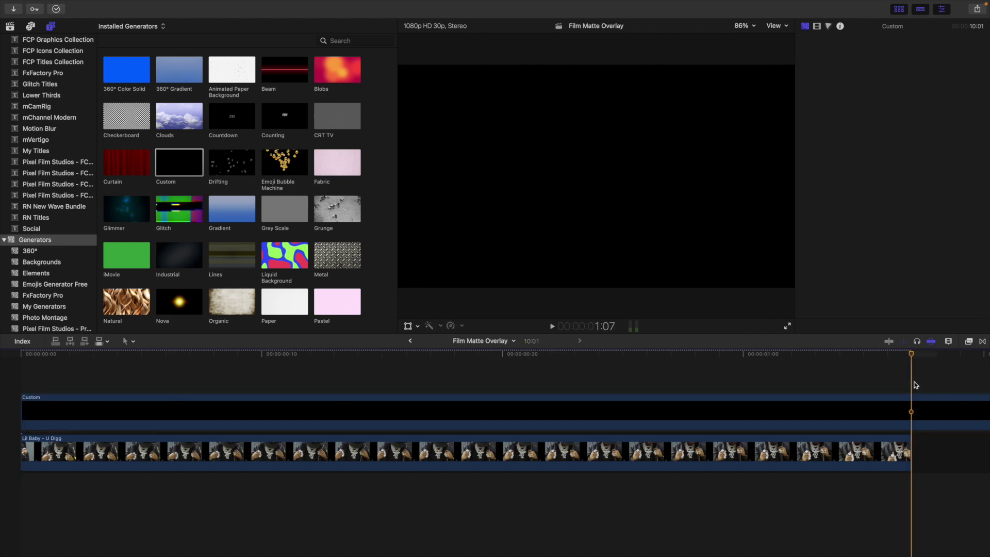
{"action": "left_click", "coordinate": [917, 416]}
{"action": "key", "text": "alt+bracketright"}
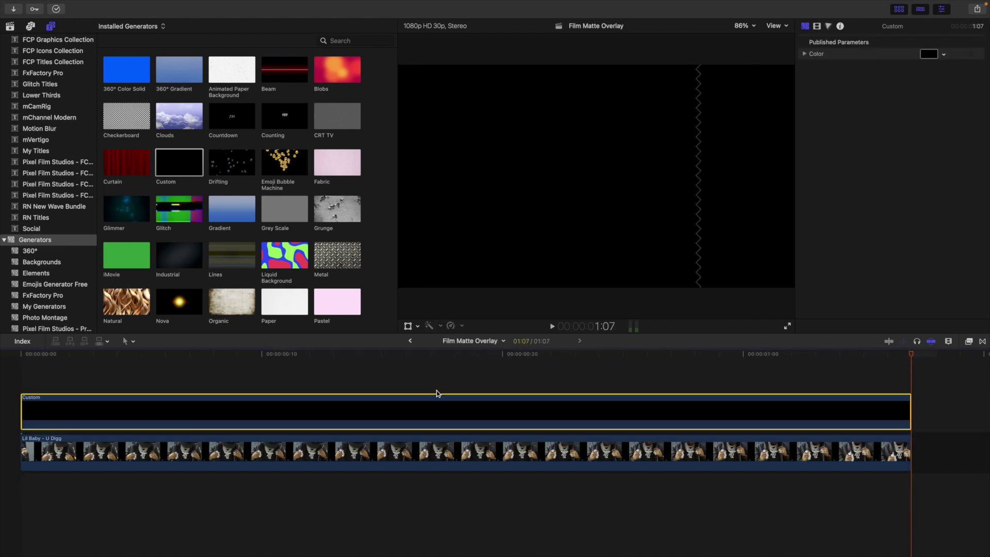
Search the effects for "shape" and apply Shape Mask to the Custom generator.
{"action": "left_click", "coordinate": [436, 390]}
{"action": "key", "text": "super+1"}
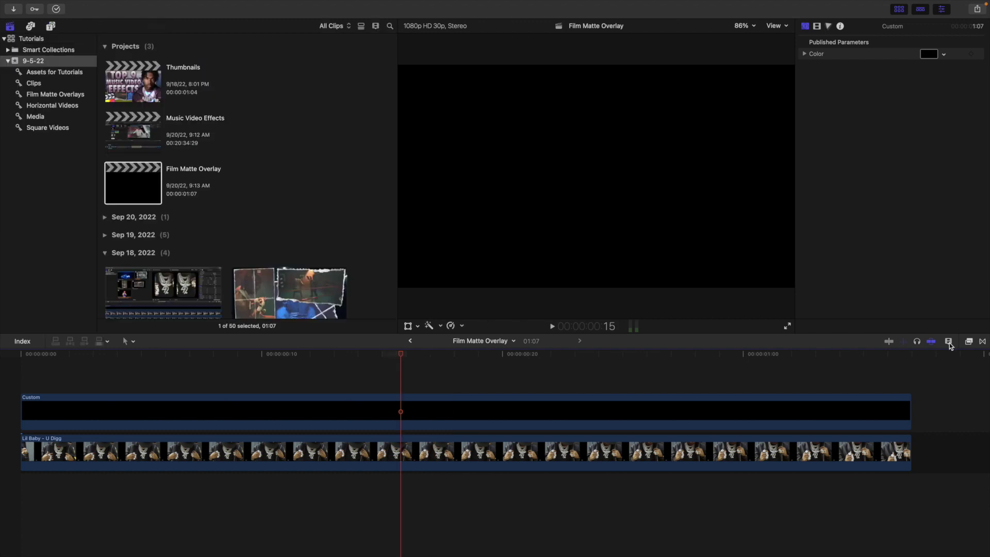
{"action": "left_click", "coordinate": [968, 341]}
{"action": "left_click", "coordinate": [825, 548]}
{"action": "type", "text": "shape"}
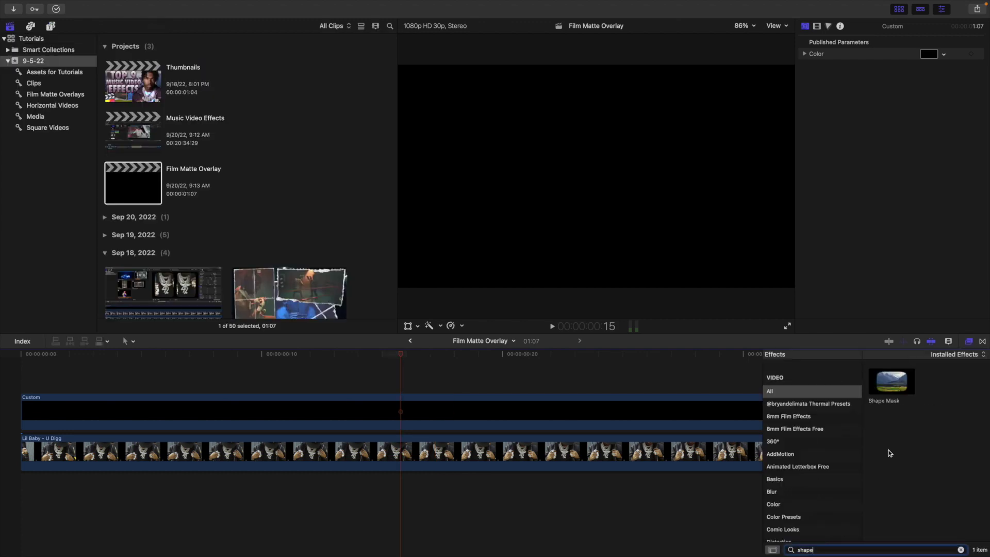
{"action": "left_click_drag", "start_coordinate": [889, 382], "coordinate": [690, 409]}
{"action": "key", "text": "super+5"}
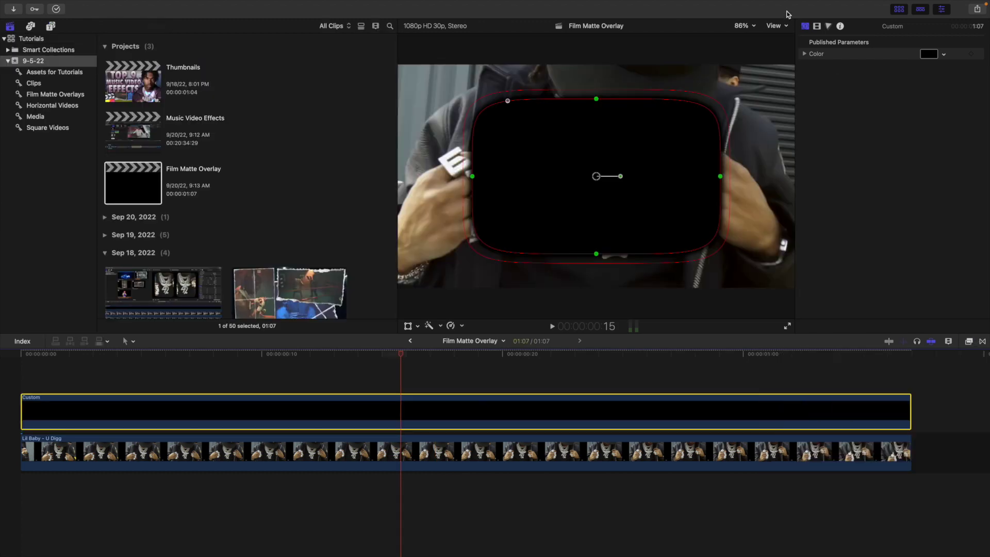
Set the Shape Mask's Feather to 0 and invert the mask.
{"action": "left_click", "coordinate": [816, 25]}
{"action": "double_click", "coordinate": [926, 125]}
{"action": "type", "text": "0"}
{"action": "key", "text": "Return"}
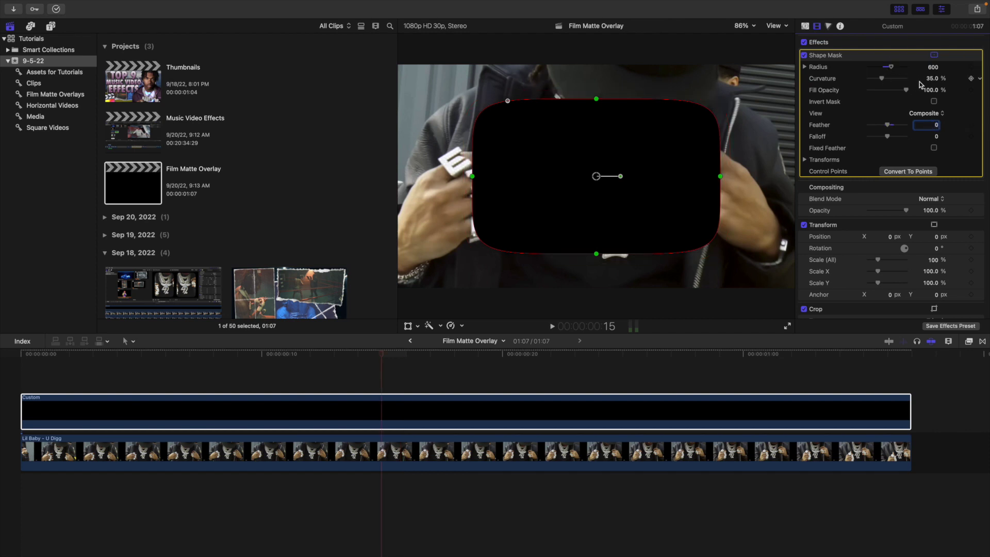
{"action": "left_click", "coordinate": [933, 102]}
Set the Shape Mask's Radius to X 893 and Y 496 and its Curvature to 15.15%.
{"action": "left_click", "coordinate": [804, 67]}
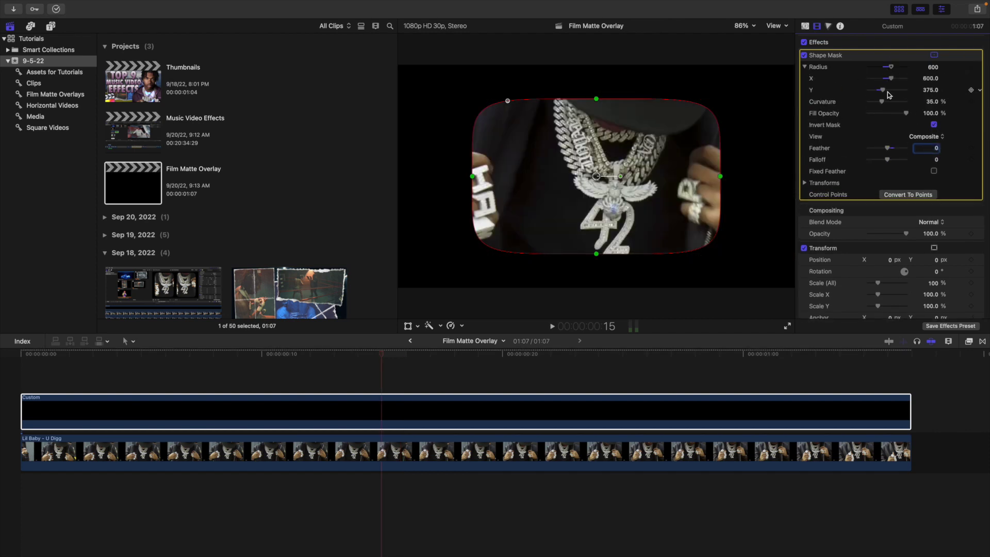
{"action": "mouse_move", "coordinate": [886, 90]}
{"action": "left_mouse_down"}
{"action": "mouse_move", "coordinate": [902, 80]}
{"action": "mouse_move", "coordinate": [874, 103]}
{"action": "left_mouse_up"}
{"action": "left_click", "coordinate": [932, 55]}
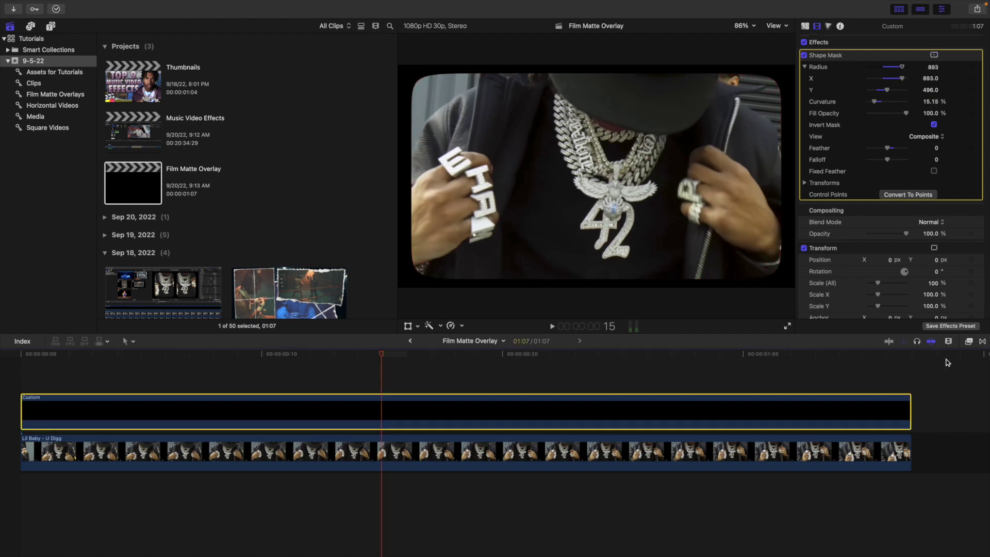
Search the effects for "cry", apply Crystallize to the Custom generator and set its Size to 11.
{"action": "left_click", "coordinate": [969, 341]}
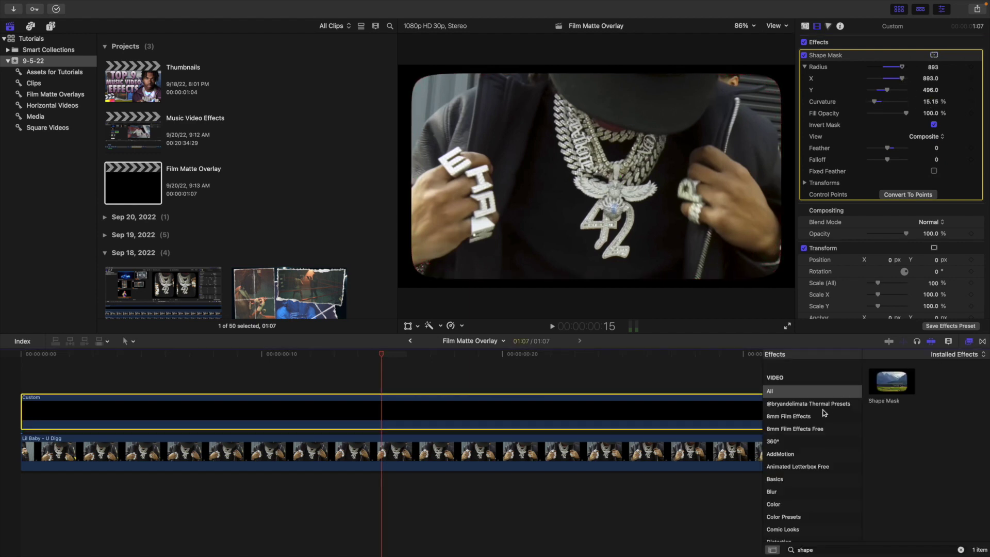
{"action": "double_click", "coordinate": [820, 549]}
{"action": "type", "text": "cry"}
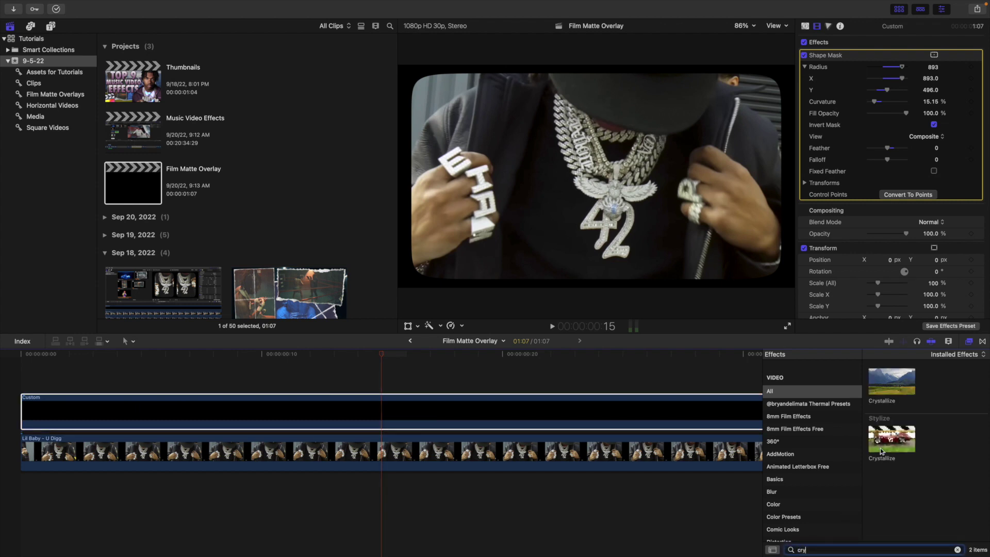
{"action": "left_click_drag", "start_coordinate": [894, 387], "coordinate": [661, 403]}
{"action": "left_click", "coordinate": [969, 342]}
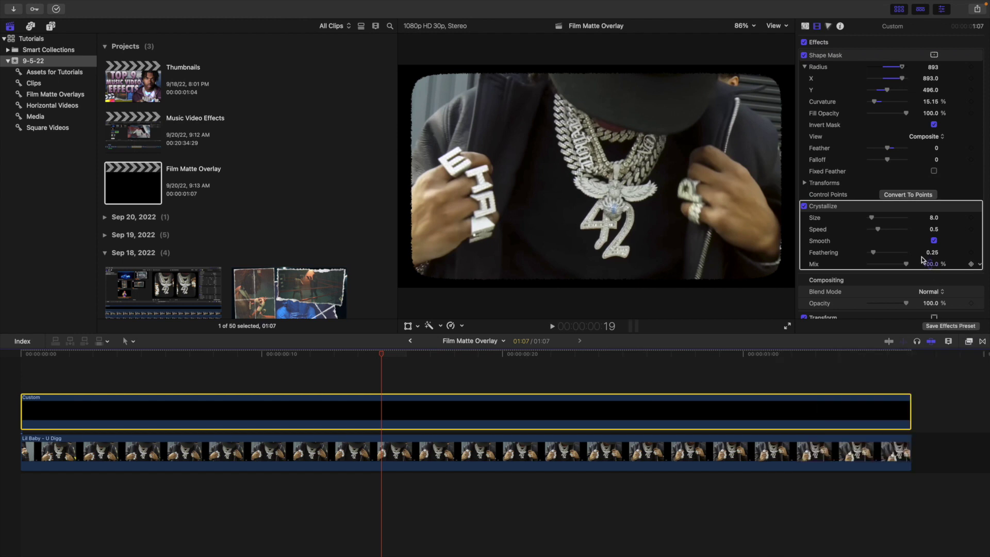
{"action": "left_click_drag", "start_coordinate": [871, 219], "coordinate": [875, 219]}
{"action": "left_click", "coordinate": [375, 387]}
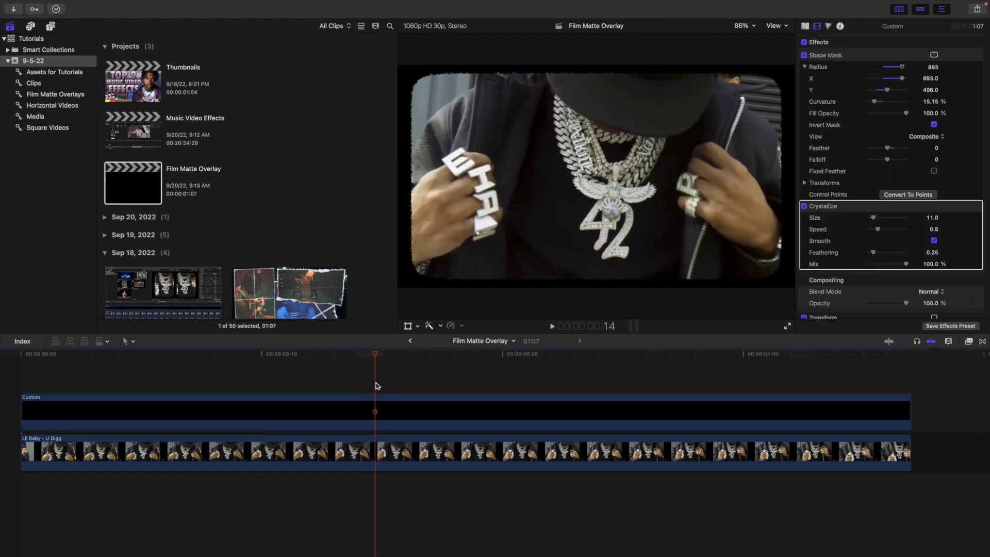
Search the effects for "gau" and apply Gaussian to the Custom generator.
{"action": "left_click", "coordinate": [969, 341]}
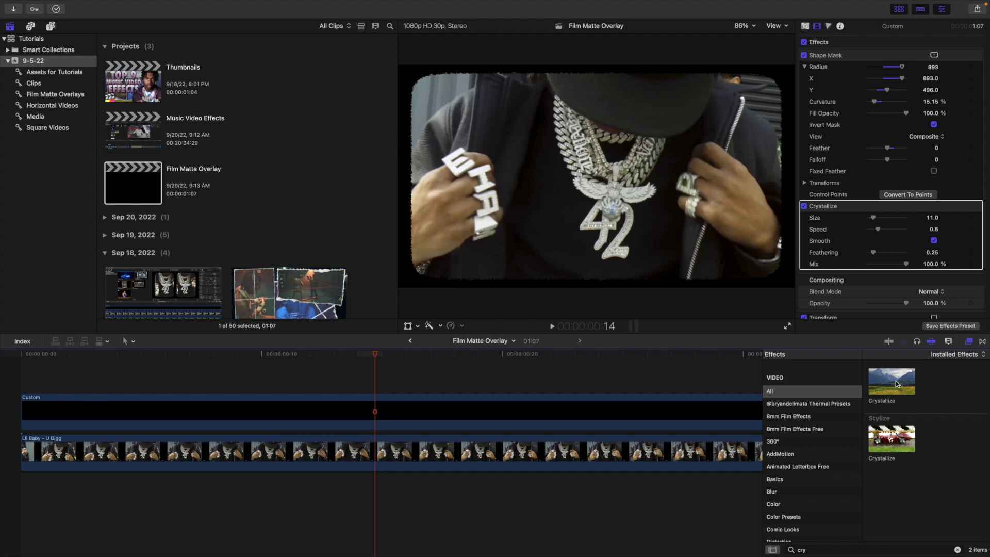
{"action": "left_click", "coordinate": [824, 550]}
{"action": "type", "text": "gau"}
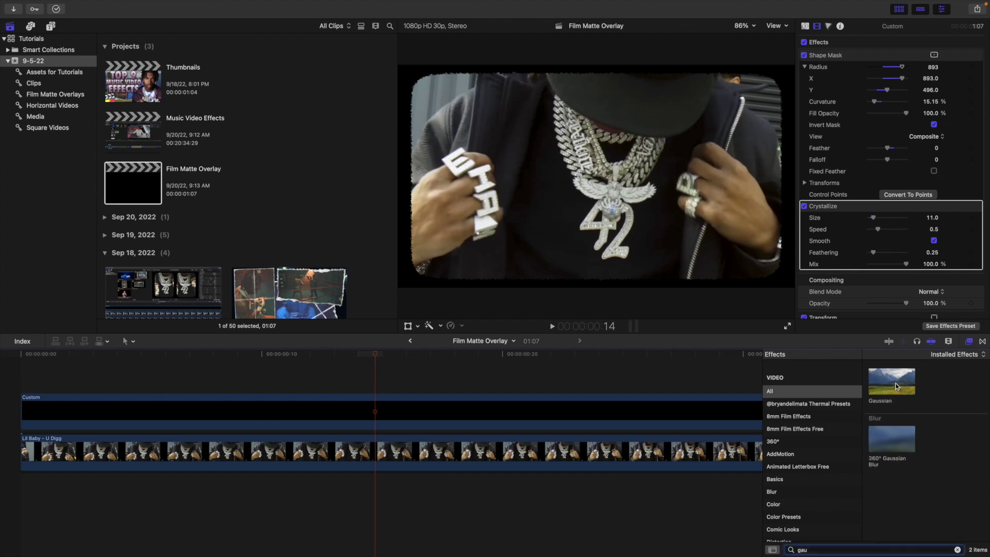
{"action": "left_click_drag", "start_coordinate": [896, 386], "coordinate": [423, 415]}
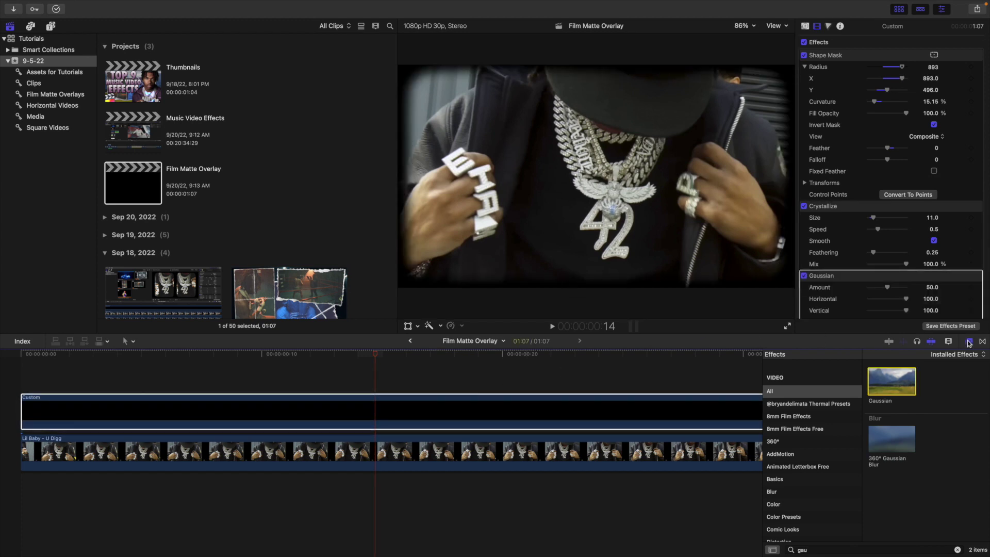
{"action": "key", "text": "super+5"}
Set the Gaussian blur's Amount to 5.
{"action": "scroll", "coordinate": [919, 270], "scroll_direction": "down", "scroll_amount": 4}
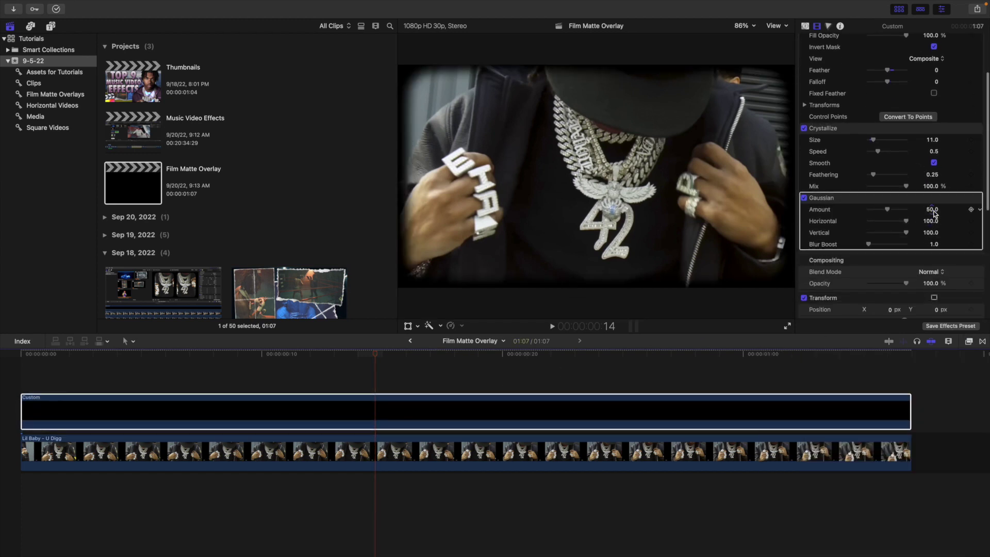
{"action": "left_click", "coordinate": [932, 210]}
{"action": "type", "text": "5"}
{"action": "key", "text": "Return"}
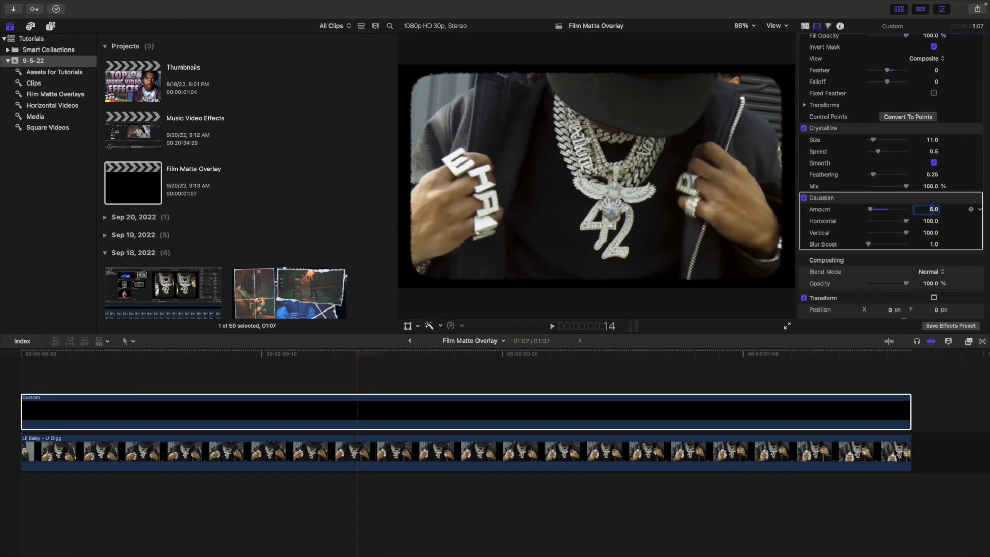
{"action": "left_click", "coordinate": [348, 390]}
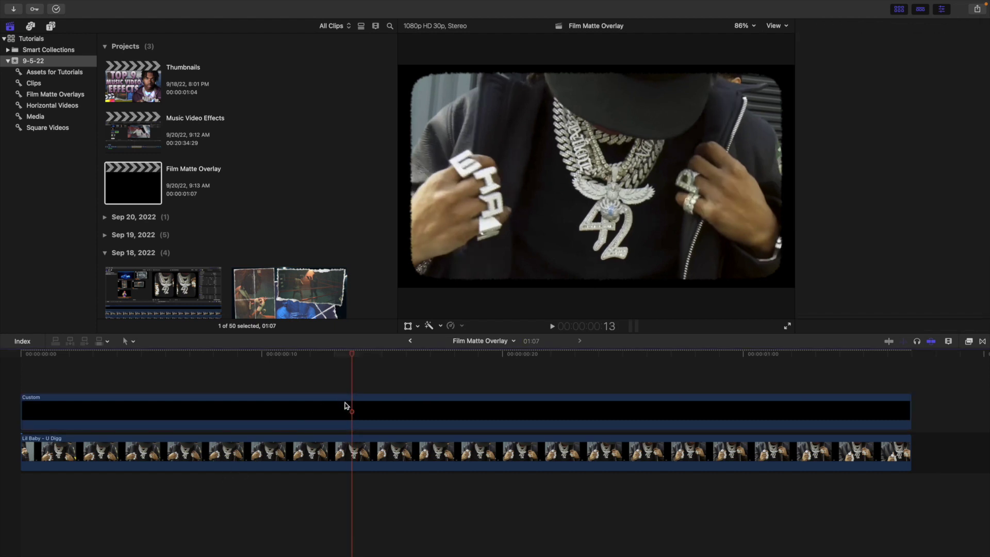
Disable the Lil Baby - U Digg clip and export the matte's first frame as the still image Film Matte Overlay.png.
{"action": "left_click", "coordinate": [20, 385]}
{"action": "left_click", "coordinate": [53, 457]}
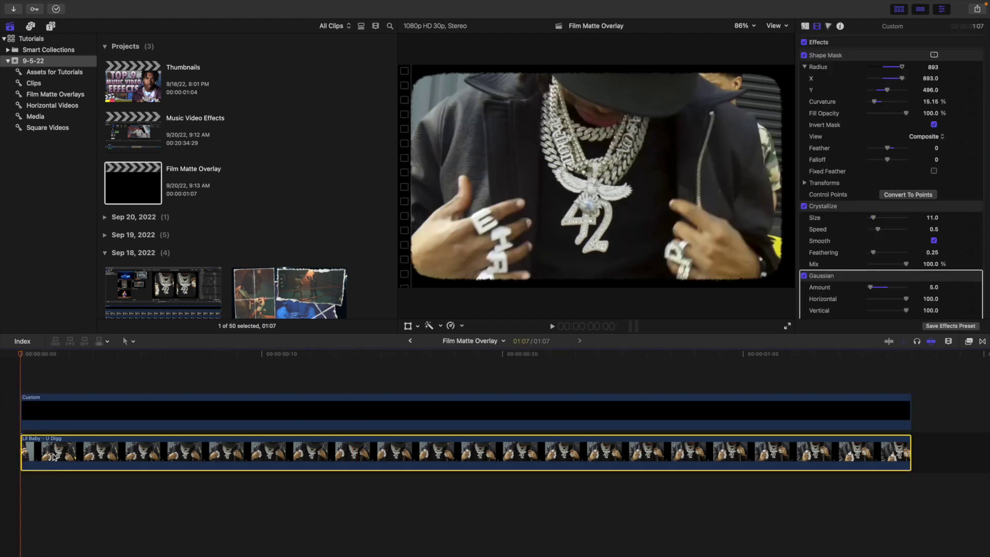
{"action": "left_click", "coordinate": [15, 391]}
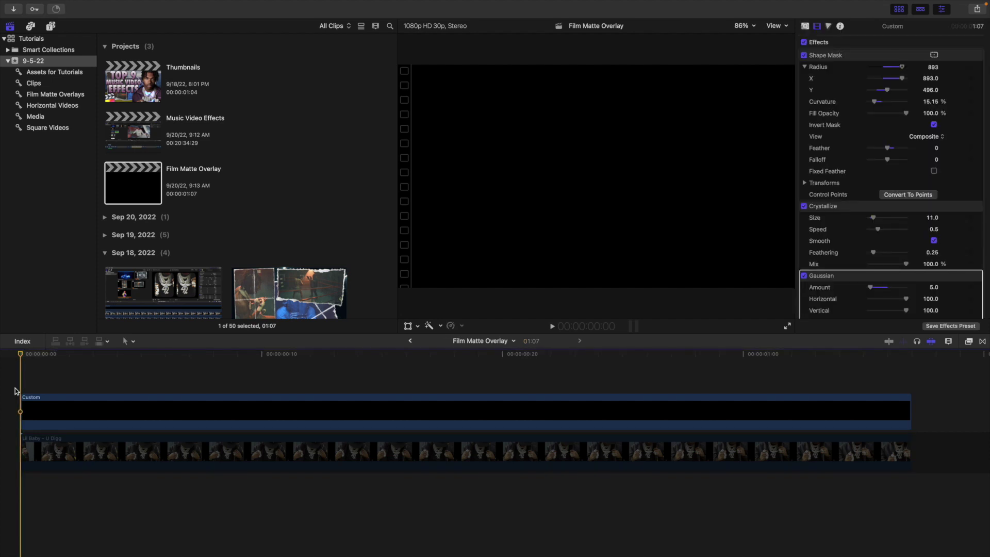
{"action": "left_click", "coordinate": [975, 11]}
{"action": "left_click", "coordinate": [914, 90]}
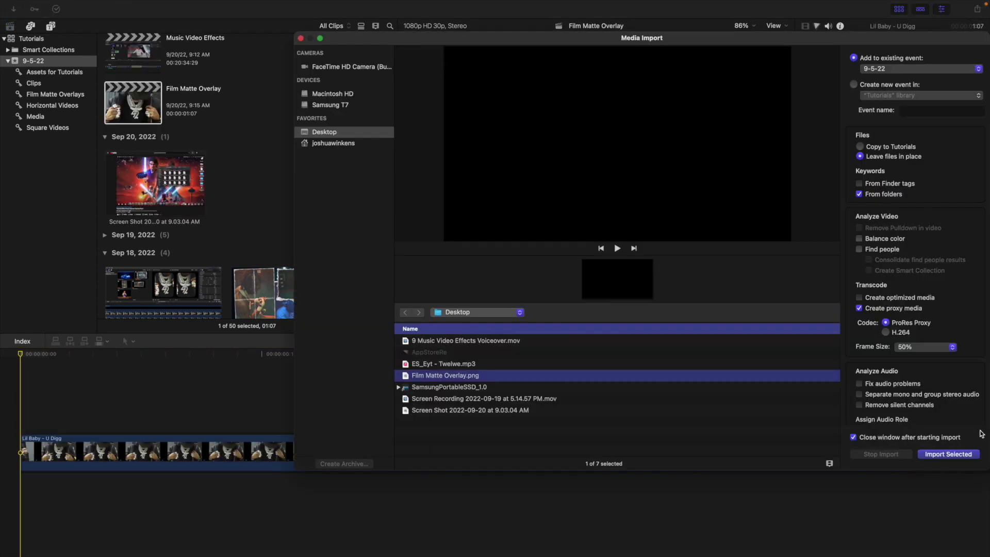
Import Film Matte Overlay.png into event 9-5-22, place it above the Lil Baby - U Digg clip and play it.
{"action": "left_click", "coordinate": [957, 454]}
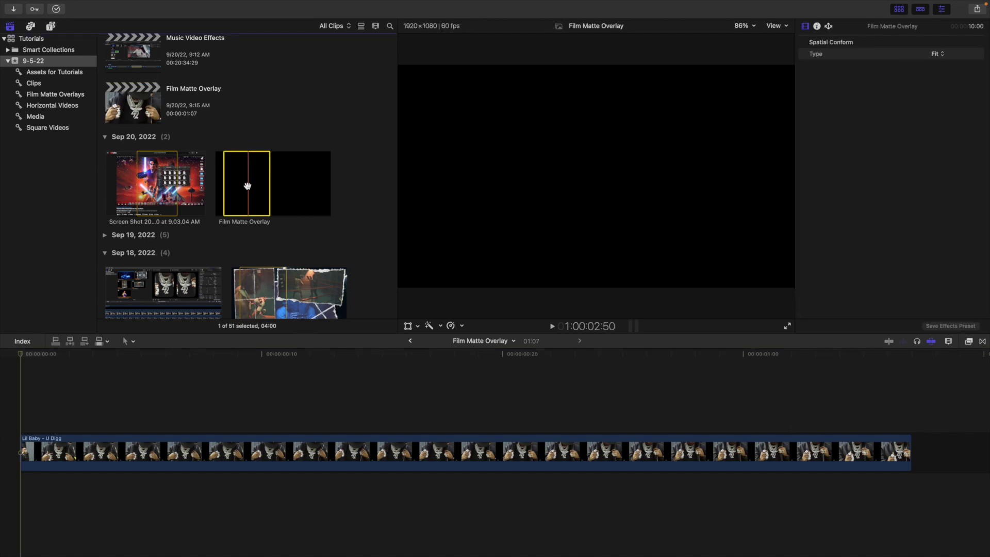
{"action": "left_click_drag", "start_coordinate": [246, 185], "coordinate": [7, 387]}
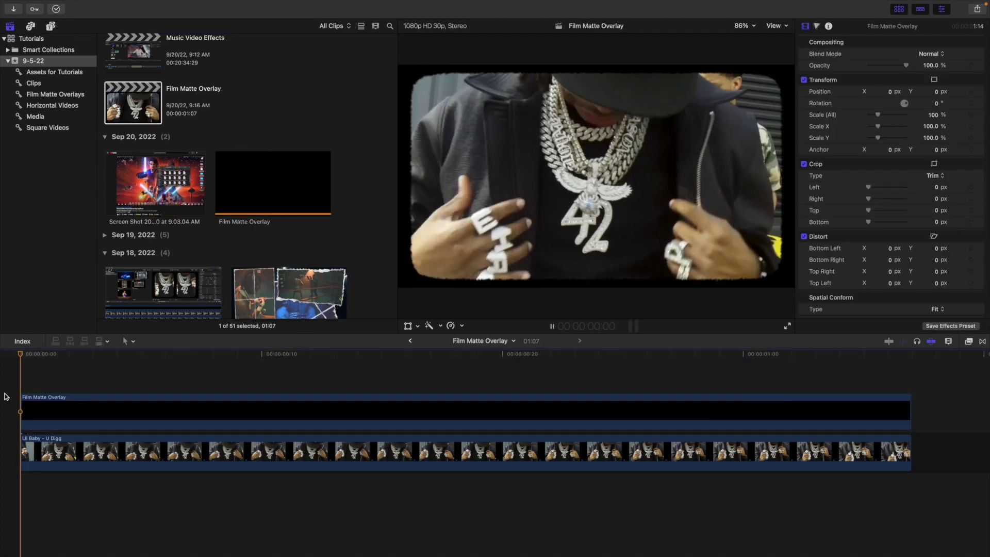
{"action": "key", "text": "space"}
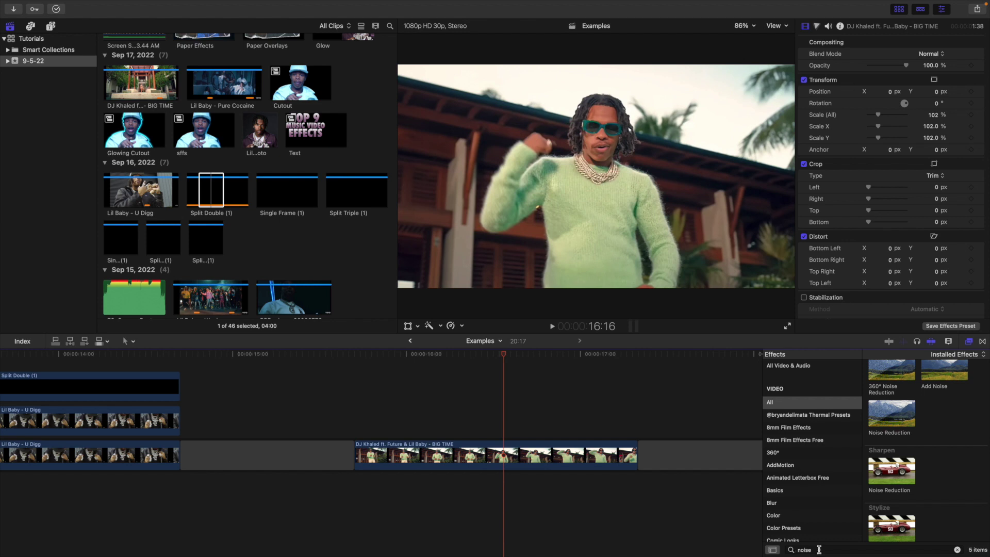
Search the effects for "pro" and apply Pro Mist Filter to the DJ Khaled BIG TIME clip in Examples.
{"action": "left_click", "coordinate": [819, 549]}
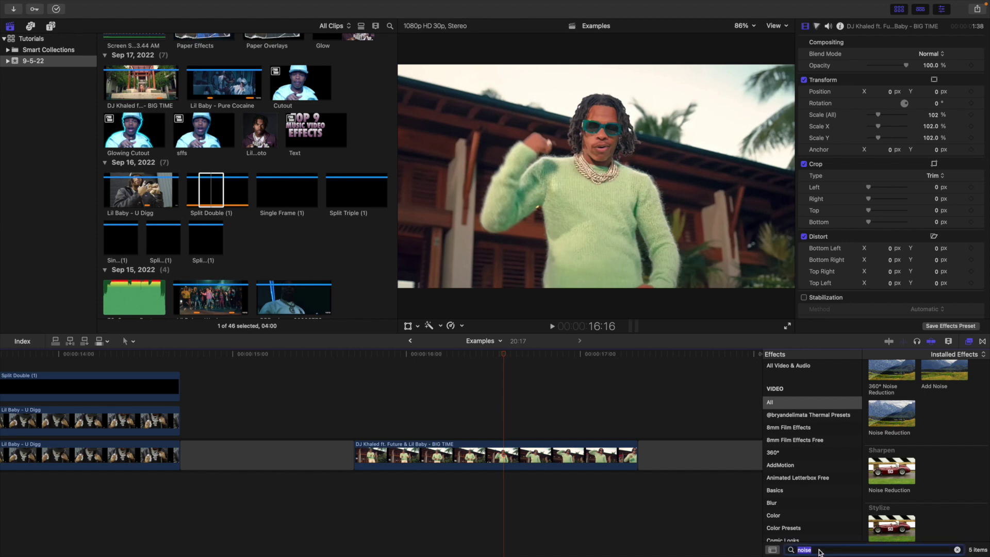
{"action": "type", "text": "pro"}
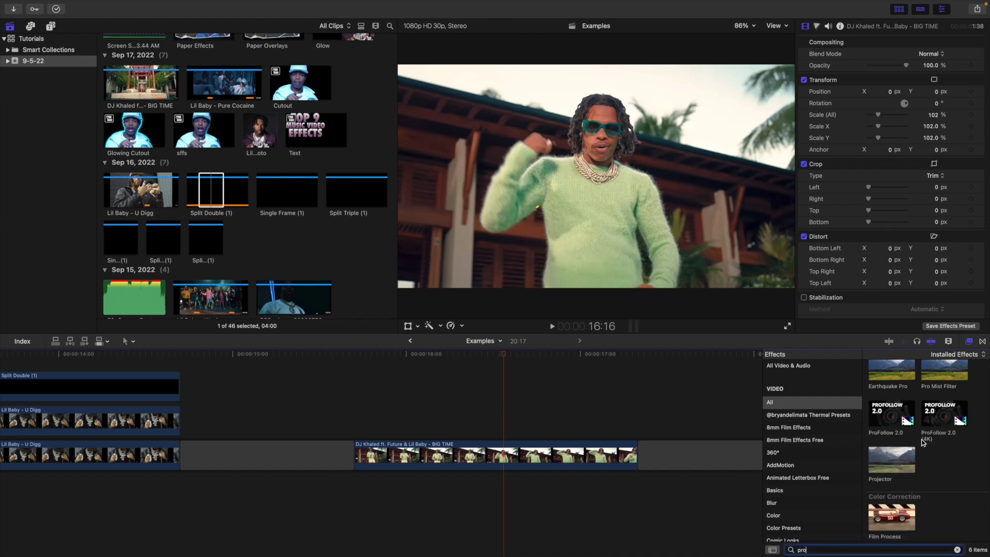
{"action": "scroll", "coordinate": [922, 442], "scroll_direction": "up", "scroll_amount": 1}
{"action": "left_click_drag", "start_coordinate": [879, 392], "coordinate": [533, 444]}
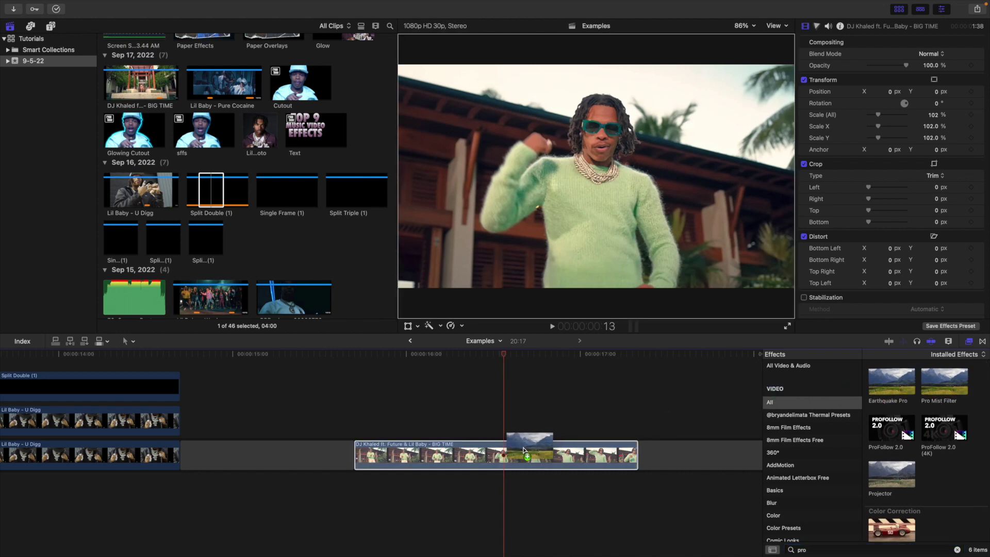
{"action": "left_click", "coordinate": [969, 342]}
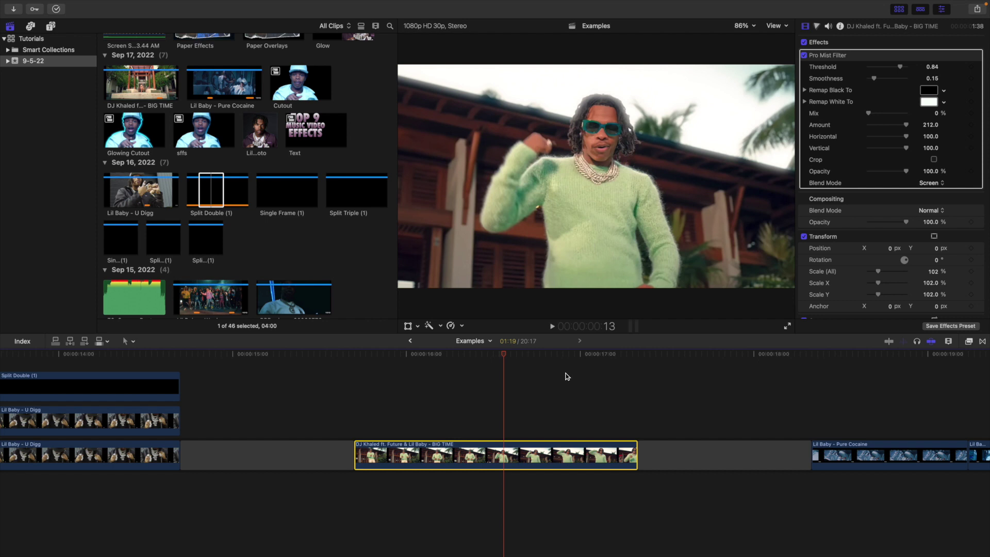
Set the Pro Mist Filter's Threshold to 0.54, Mix to 100% and Amount to 387, and compare the clip with and without it.
{"action": "mouse_move", "coordinate": [497, 362]}
{"action": "left_mouse_down"}
{"action": "mouse_move", "coordinate": [453, 362]}
{"action": "mouse_move", "coordinate": [493, 362]}
{"action": "left_mouse_up"}
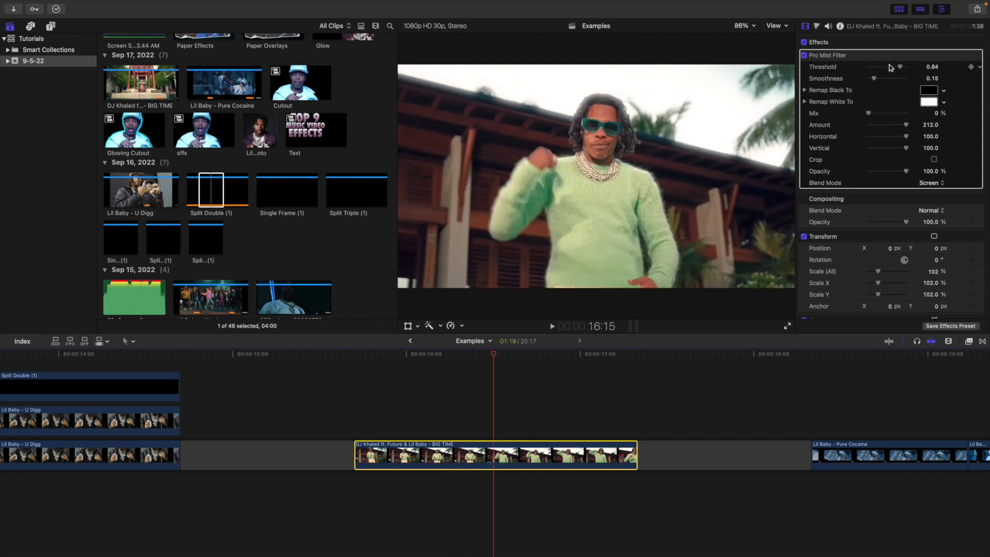
{"action": "left_click_drag", "start_coordinate": [899, 67], "coordinate": [888, 68]}
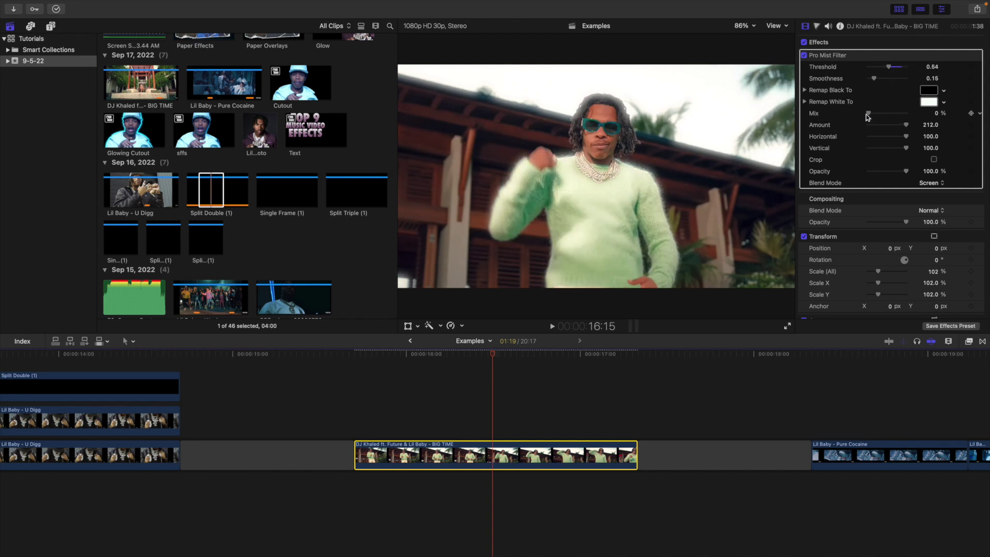
{"action": "left_click_drag", "start_coordinate": [867, 114], "coordinate": [932, 114]}
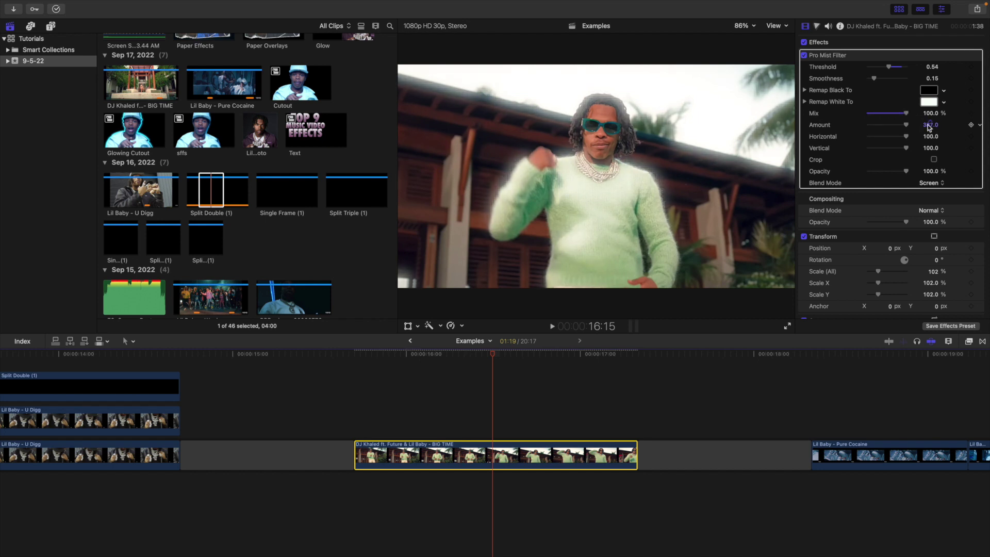
{"action": "left_click", "coordinate": [804, 56]}
{"action": "left_click", "coordinate": [804, 55]}
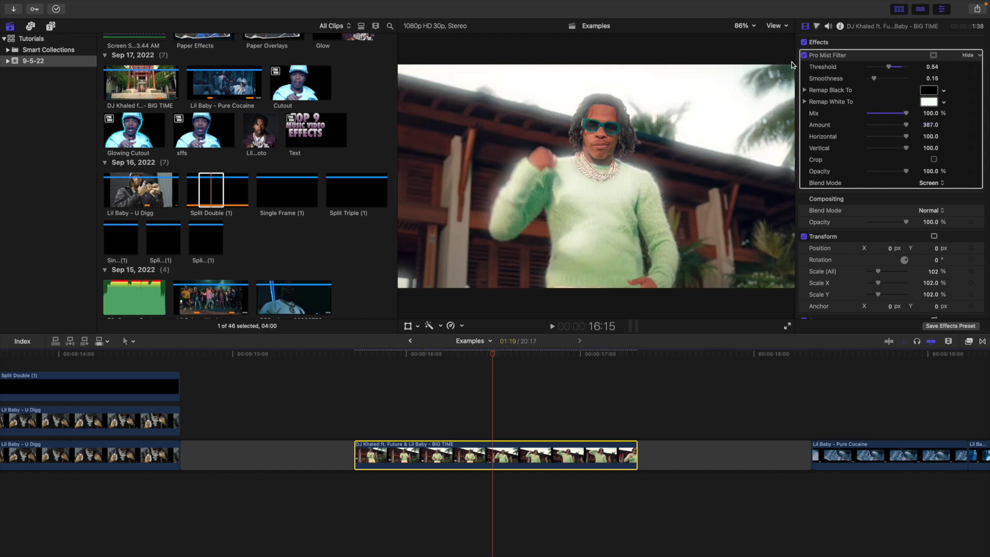
{"action": "left_click", "coordinate": [355, 380]}
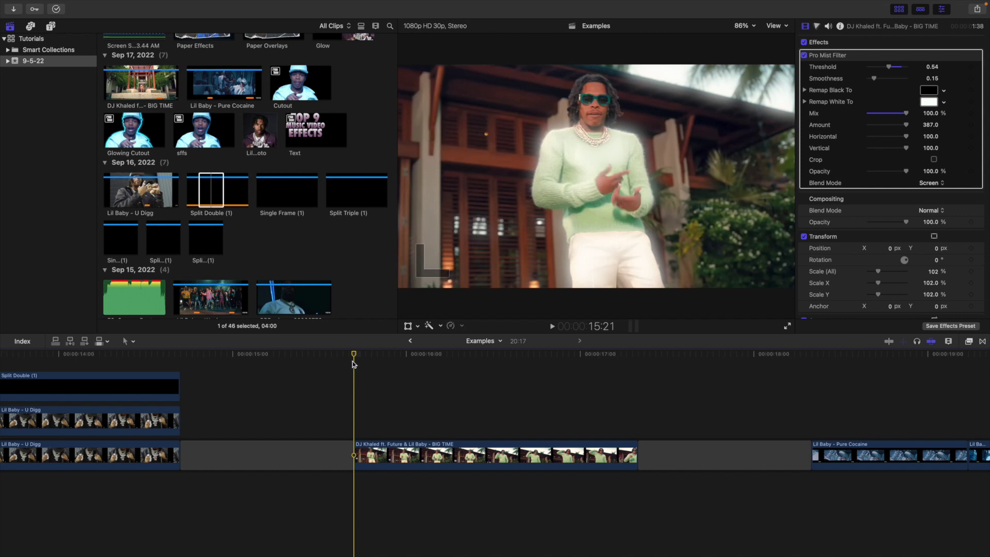
{"action": "left_click_drag", "start_coordinate": [354, 354], "coordinate": [546, 377]}
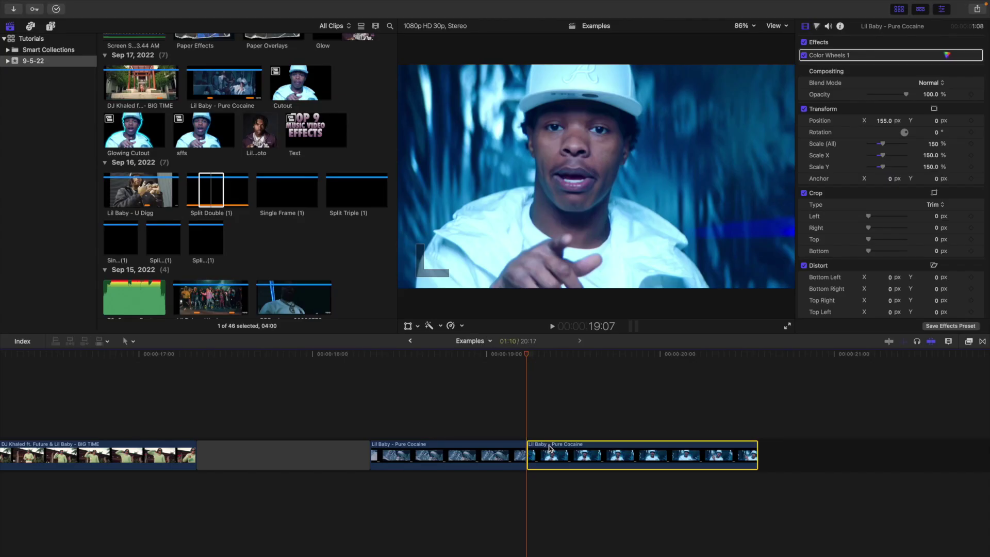
Insert a freeze frame at the start of the second Lil Baby - Pure Cocaine clip.
{"action": "scroll", "coordinate": [549, 445], "scroll_direction": "left", "scroll_amount": 3}
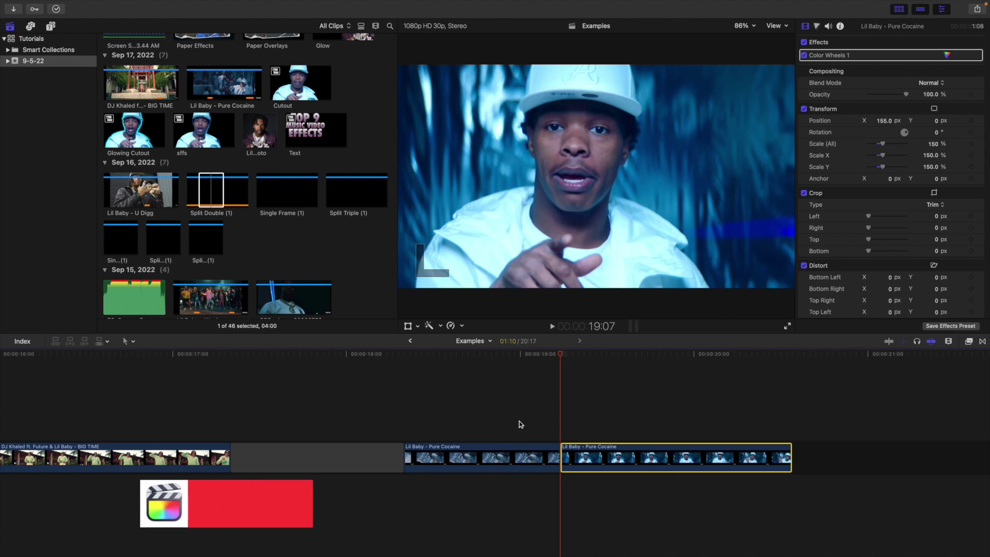
{"action": "key", "text": "alt+f"}
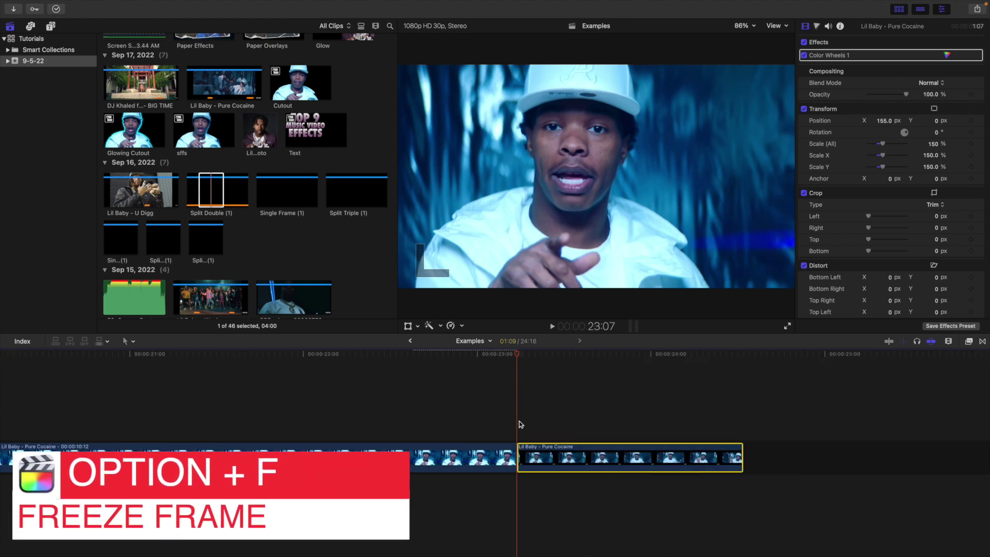
{"action": "scroll", "coordinate": [519, 424], "scroll_direction": "left", "scroll_amount": 5}
{"action": "left_click", "coordinate": [536, 458]}
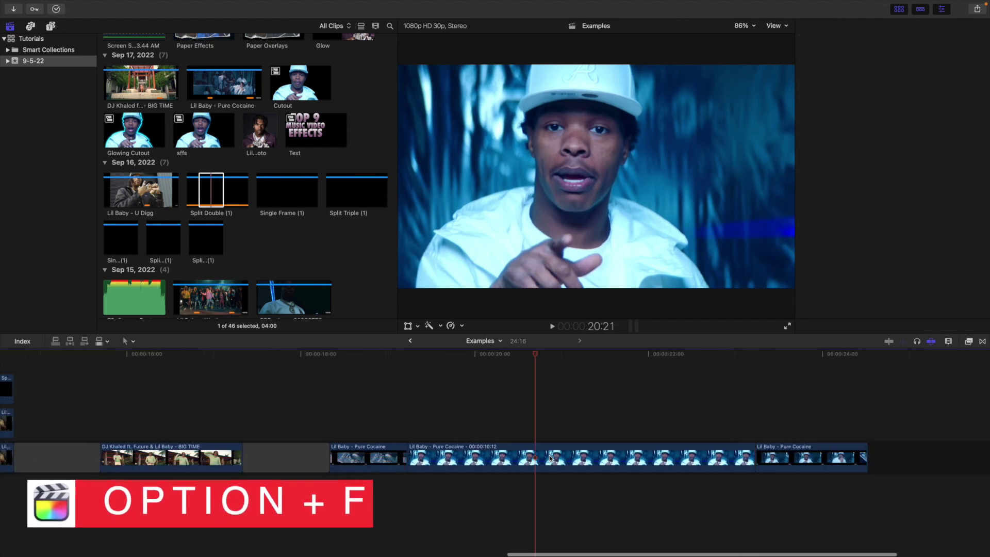
Set the freeze frame's duration to 10 frames and place it above the end of the first Lil Baby - Pure Cocaine clip.
{"action": "key", "text": "ctrl+d"}
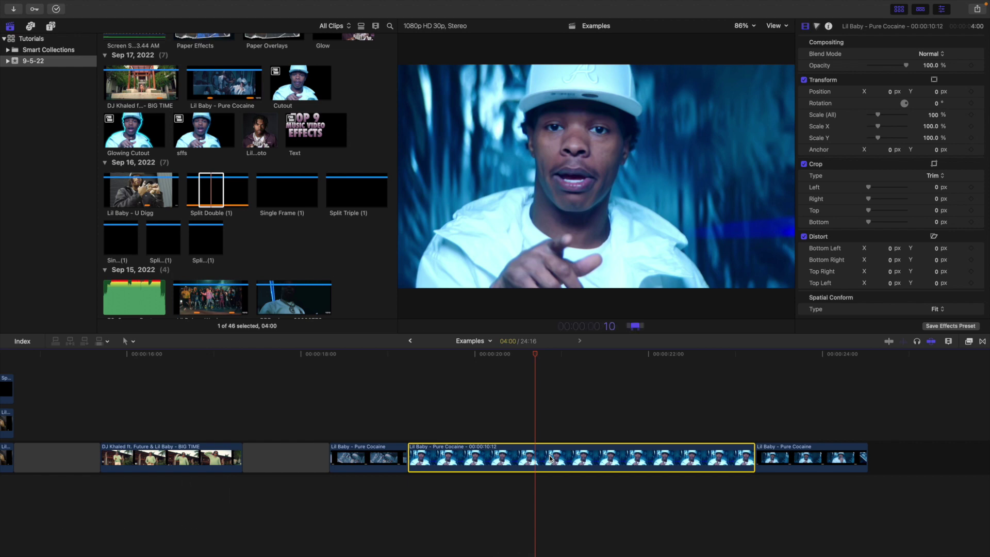
{"action": "type", "text": "10"}
{"action": "key", "text": "Return"}
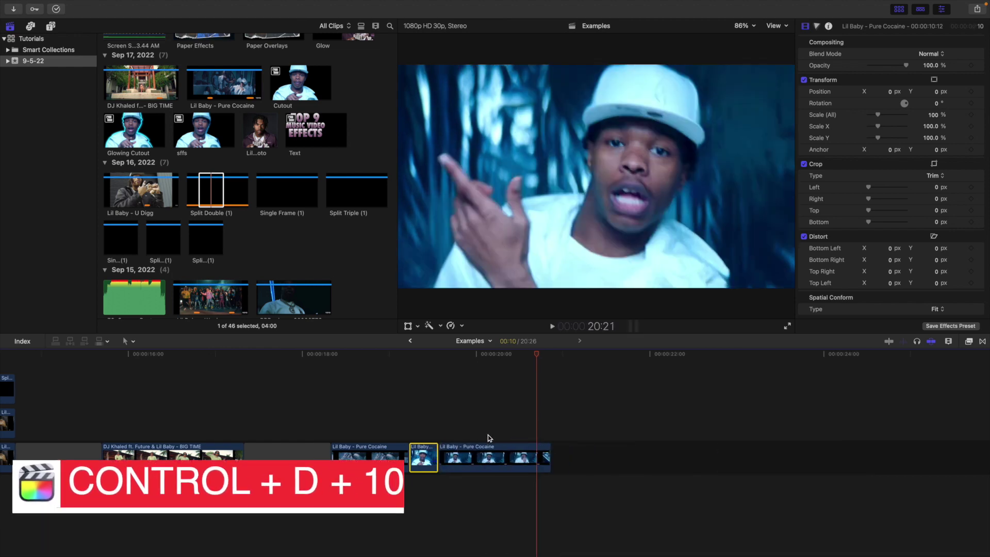
{"action": "left_click_drag", "start_coordinate": [423, 457], "coordinate": [394, 424]}
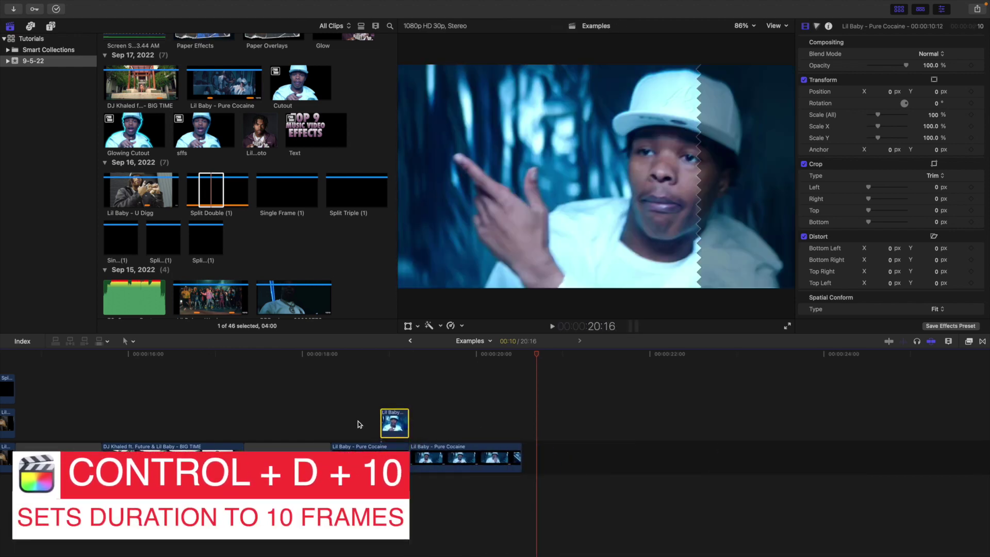
Play the first Lil Baby - Pure Cocaine clip up to the connected freeze frame.
{"action": "left_click", "coordinate": [358, 421]}
{"action": "key", "text": "super+equal"}
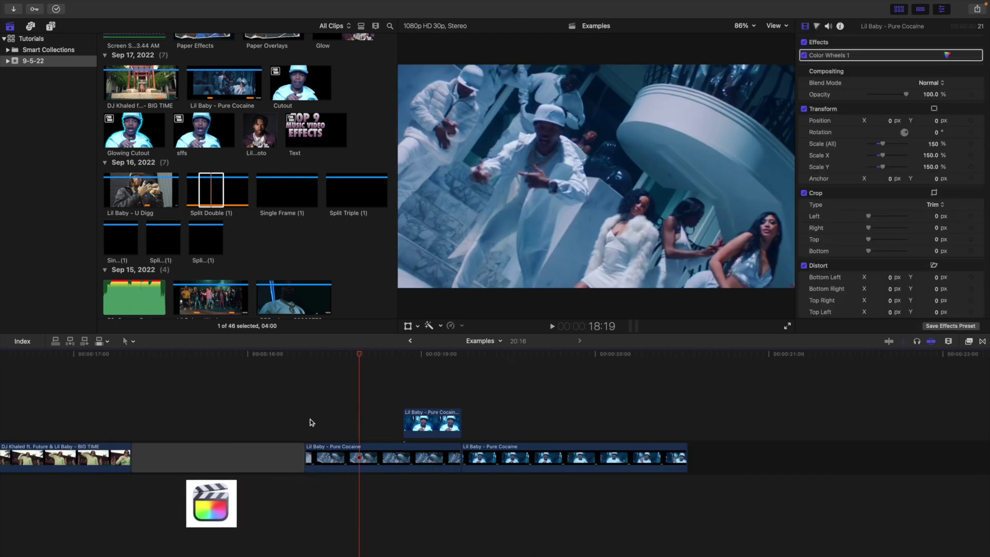
{"action": "key", "text": "space"}
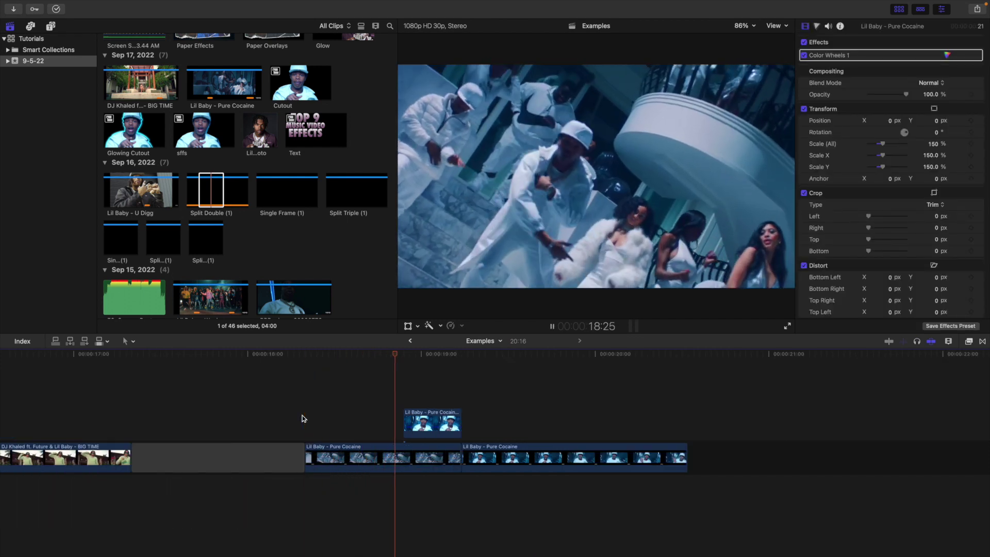
{"action": "key", "text": "space"}
{"action": "left_click", "coordinate": [431, 403]}
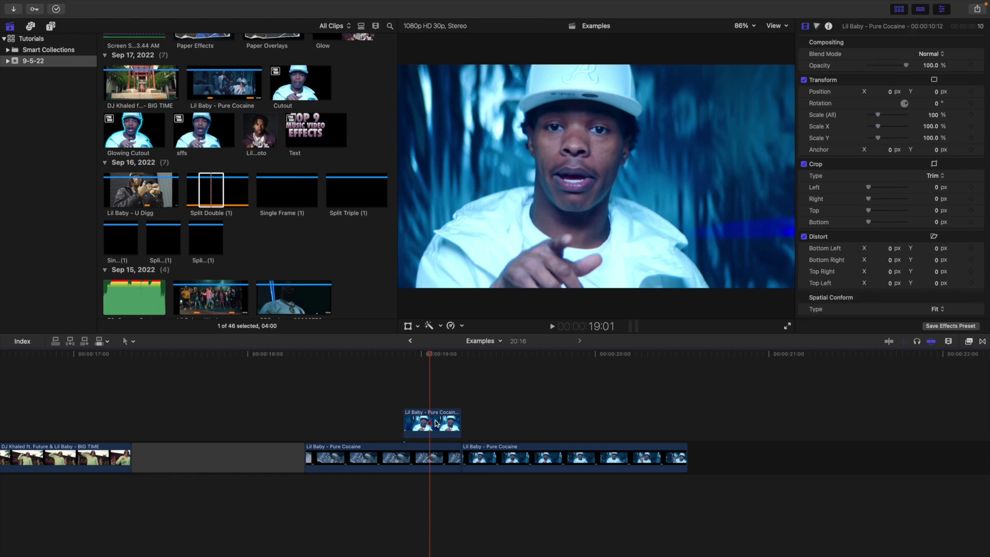
Search the effects for "draw", apply Draw Mask to the freeze frame and trace a mask around the rapper.
{"action": "left_click", "coordinate": [436, 423]}
{"action": "left_click", "coordinate": [969, 341]}
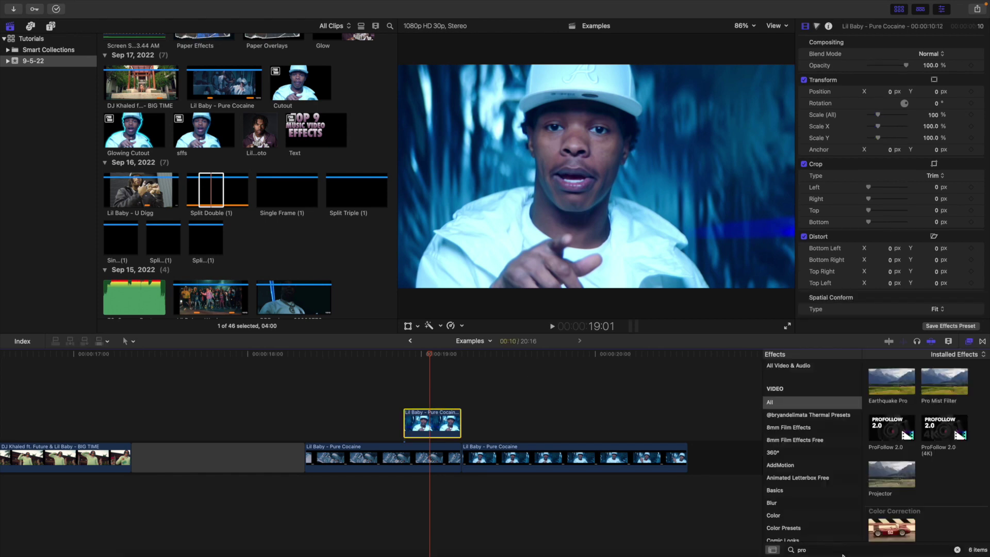
{"action": "left_click", "coordinate": [817, 549]}
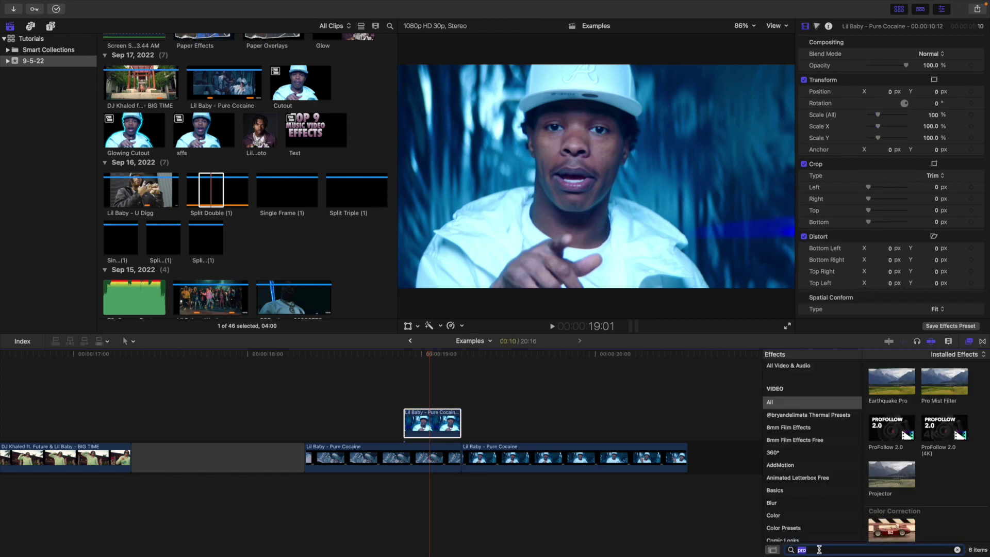
{"action": "type", "text": "draw"}
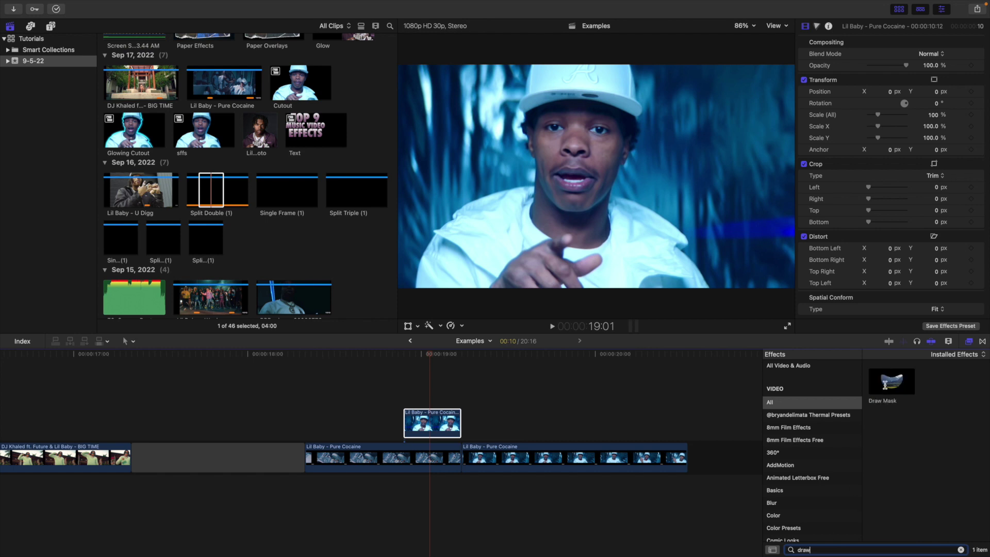
{"action": "mouse_move", "coordinate": [885, 384]}
{"action": "left_mouse_down"}
{"action": "mouse_move", "coordinate": [431, 400]}
{"action": "mouse_move", "coordinate": [432, 420]}
{"action": "left_mouse_up"}
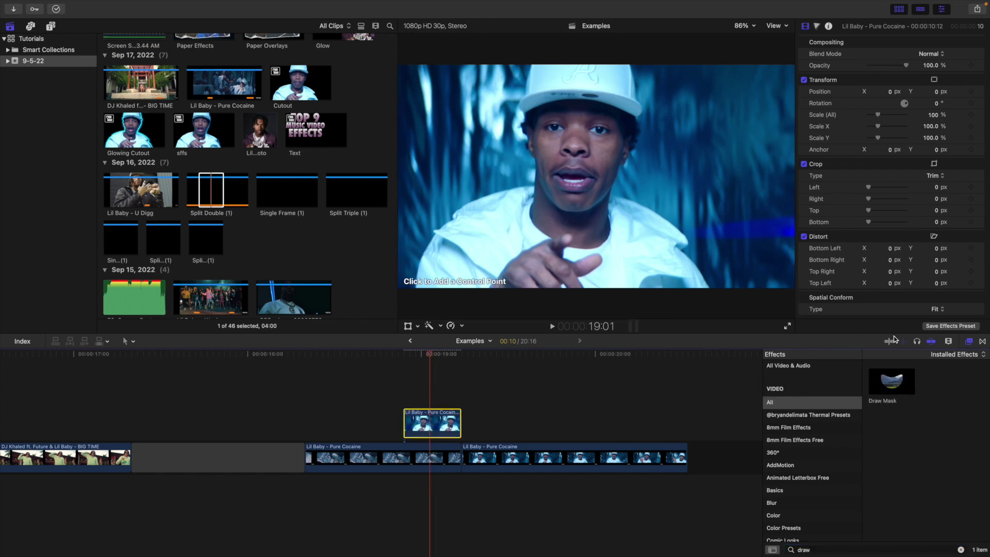
{"action": "left_click", "coordinate": [969, 342]}
{"action": "left_click", "coordinate": [462, 210]}
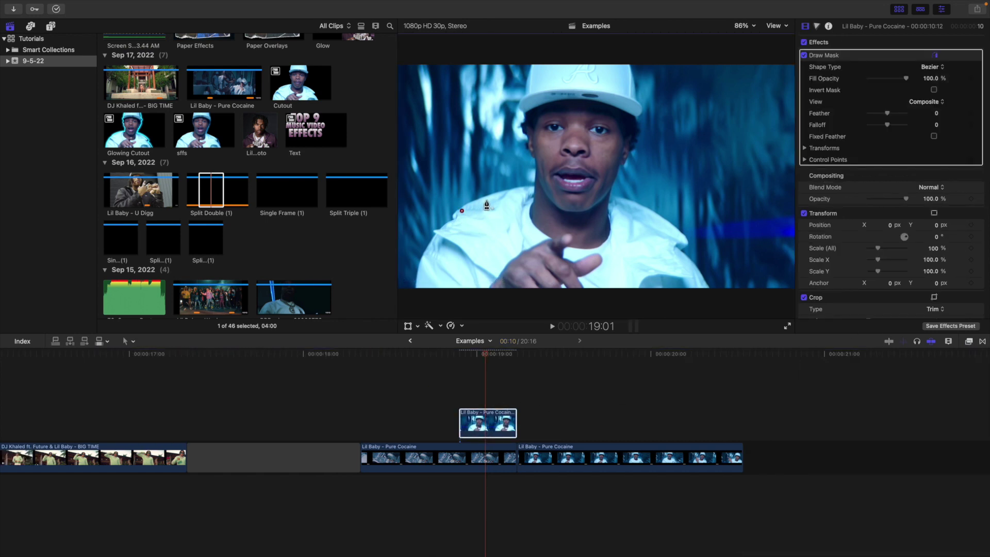
Play the first Lil Baby - Pure Cocaine clip with the masked cutout over it.
{"action": "left_click", "coordinate": [369, 394]}
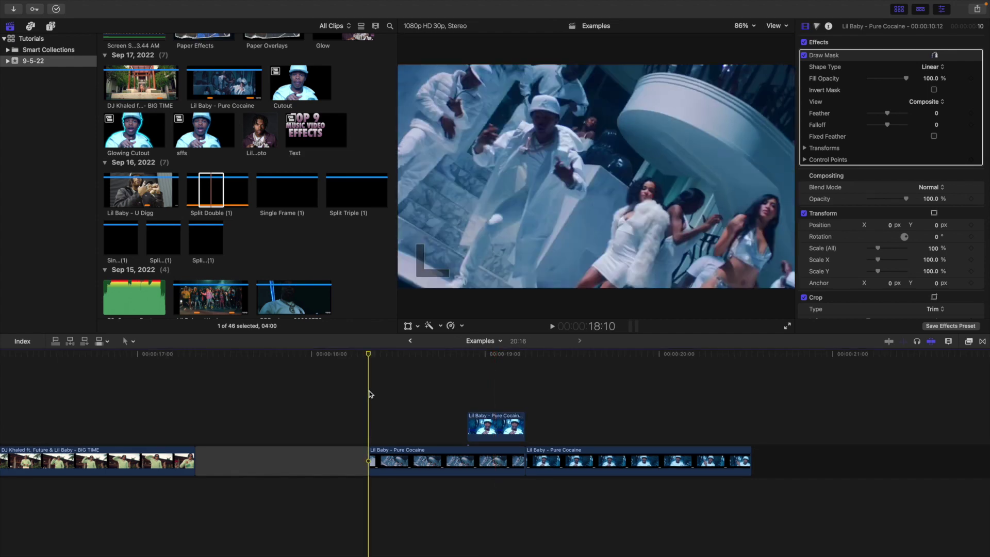
{"action": "key", "text": "space"}
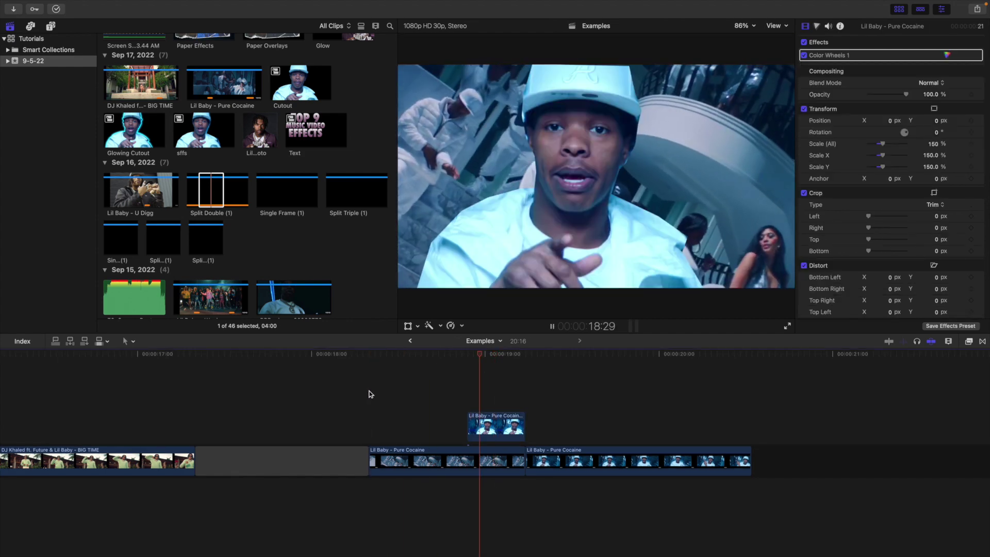
{"action": "key", "text": "space"}
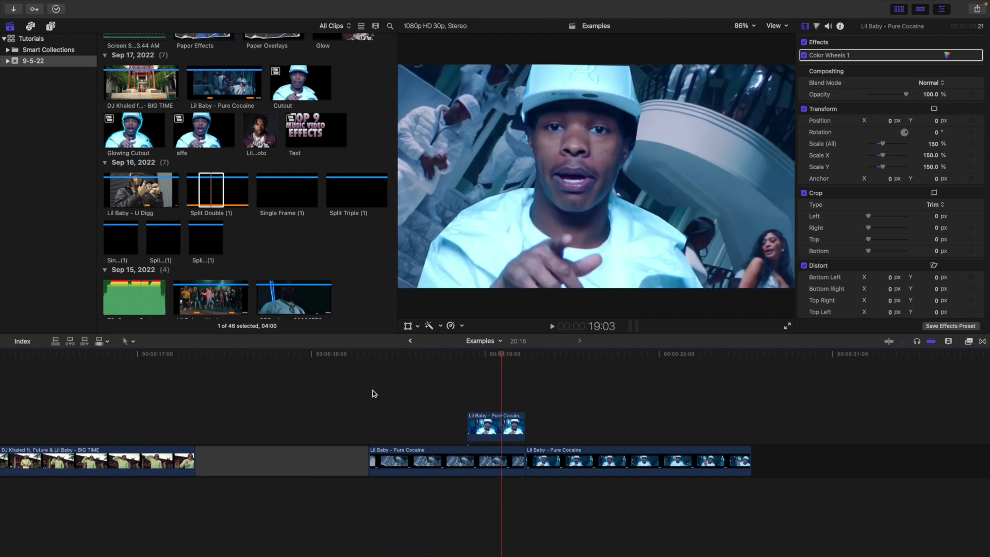
Duplicate the masked freeze frame above itself, apply Glow Outline from the "glow" effects to the lower copy and hide its mask controls.
{"action": "left_click", "coordinate": [502, 424]}
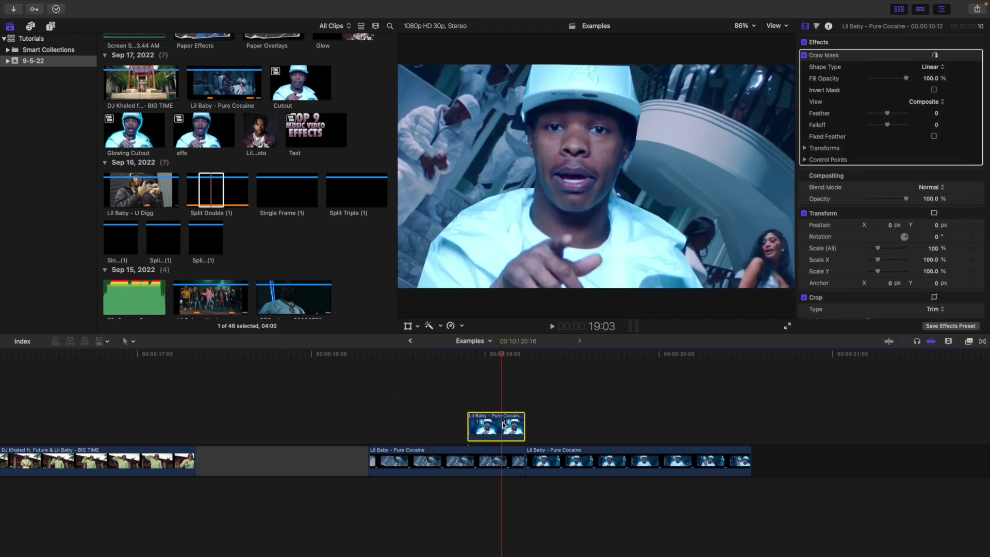
{"action": "left_click_drag", "start_coordinate": [504, 422], "coordinate": [503, 393]}
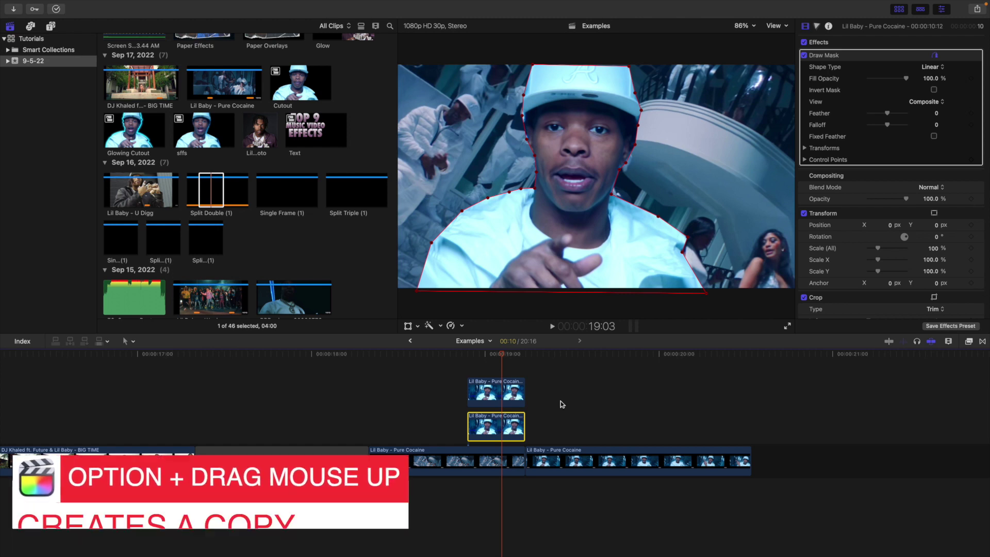
{"action": "left_click", "coordinate": [968, 342]}
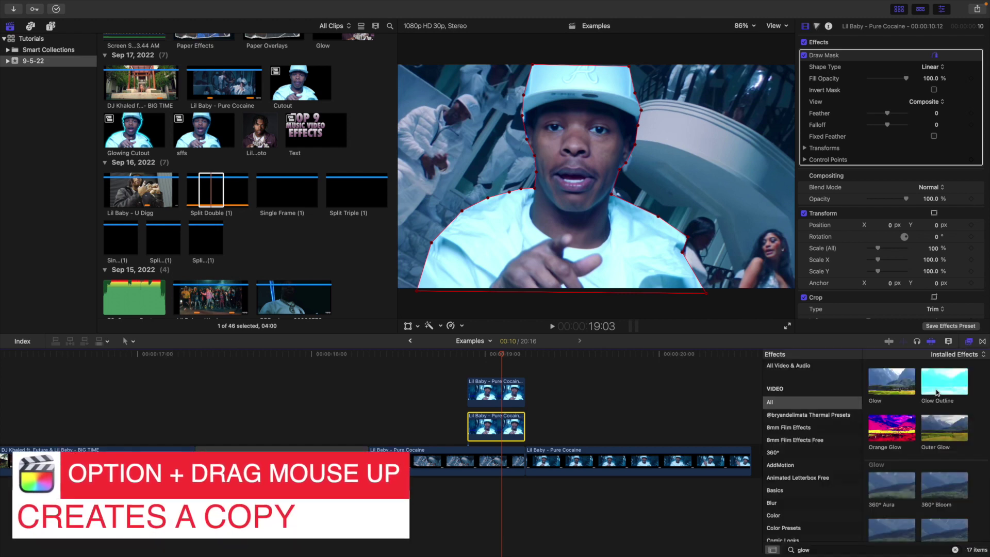
{"action": "left_click_drag", "start_coordinate": [933, 381], "coordinate": [481, 425]}
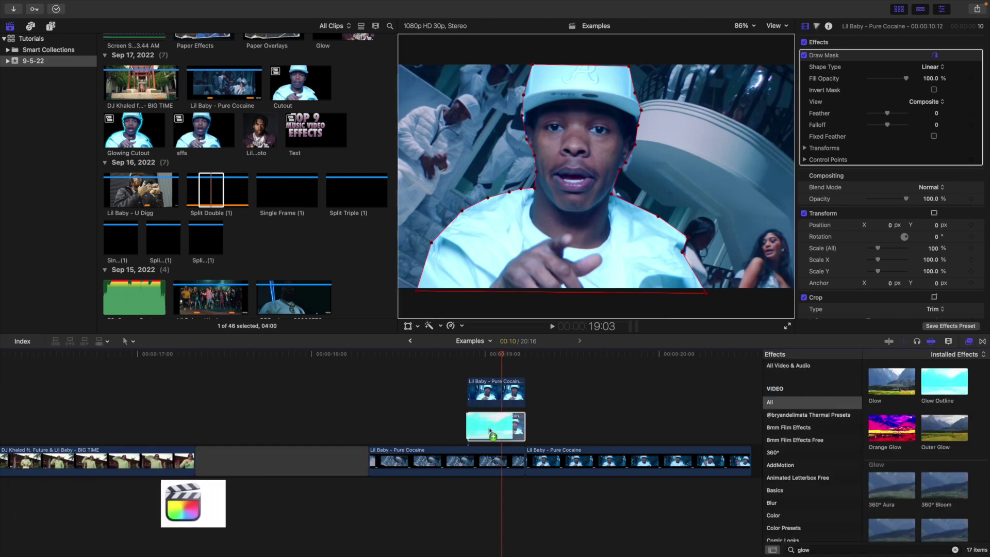
{"action": "left_click", "coordinate": [948, 338]}
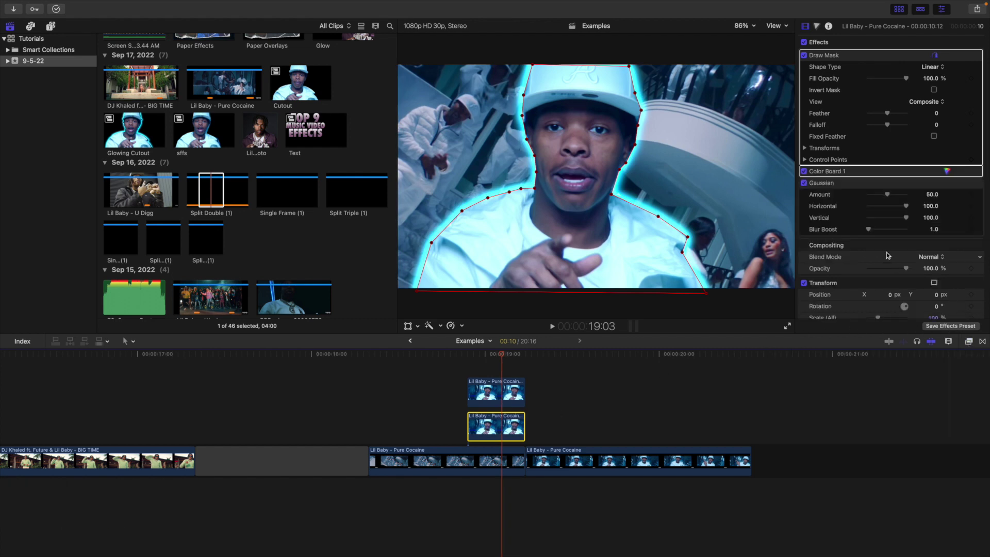
{"action": "left_click", "coordinate": [935, 55]}
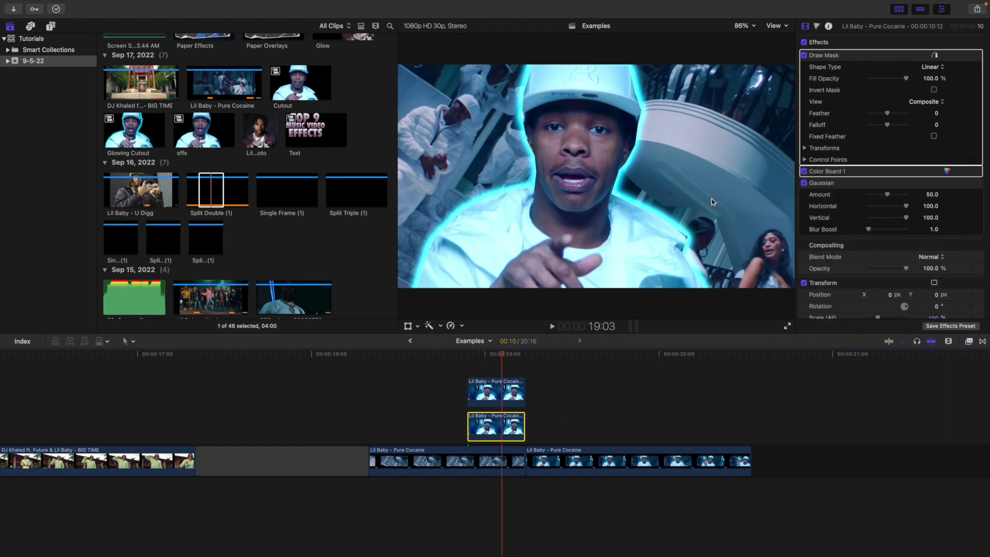
Compare the lower copy with and without the top cutout, and slightly raise its Gaussian blur Amount.
{"action": "left_click", "coordinate": [502, 389]}
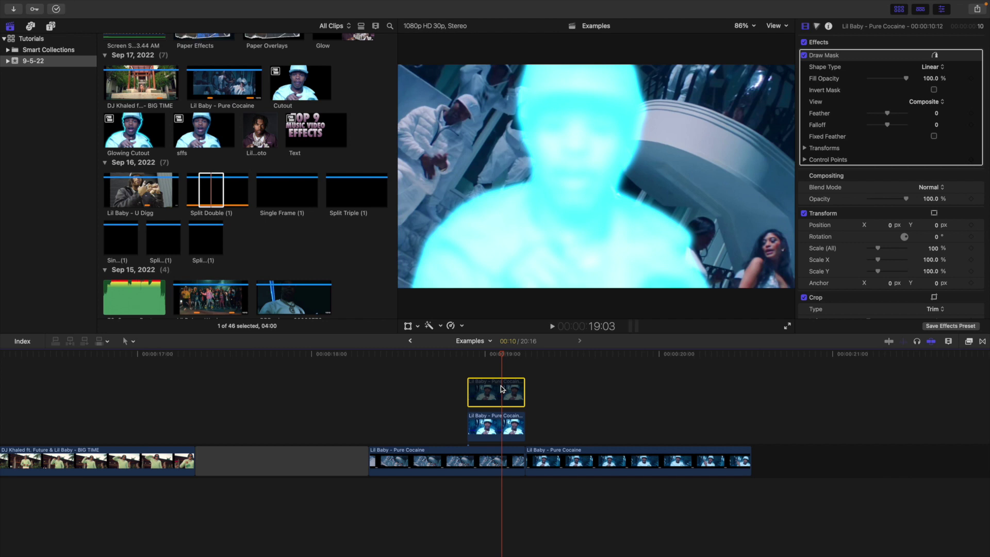
{"action": "left_click", "coordinate": [502, 427]}
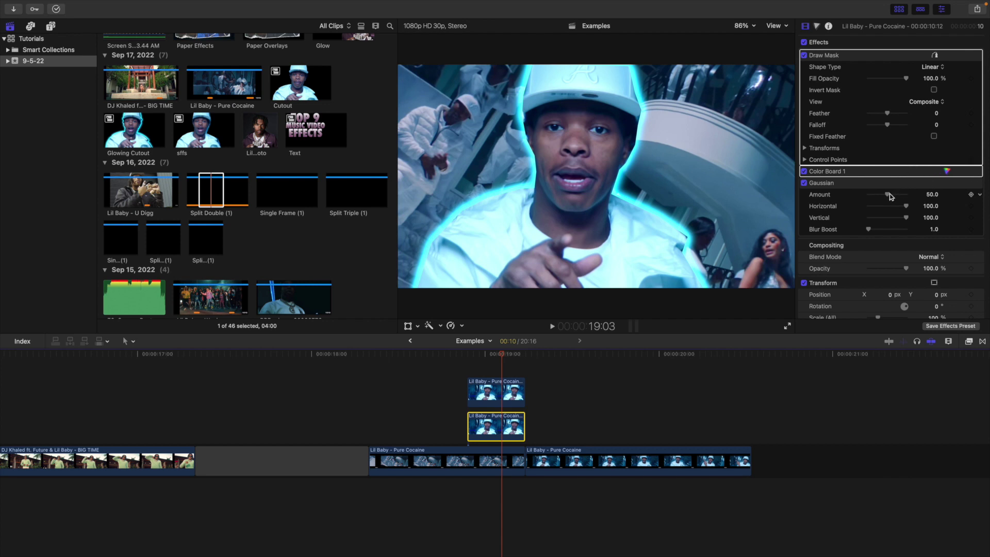
{"action": "left_click_drag", "start_coordinate": [886, 194], "coordinate": [893, 194]}
Shift the global color in the lower copy's Color Board 1 to green.
{"action": "left_click", "coordinate": [817, 26]}
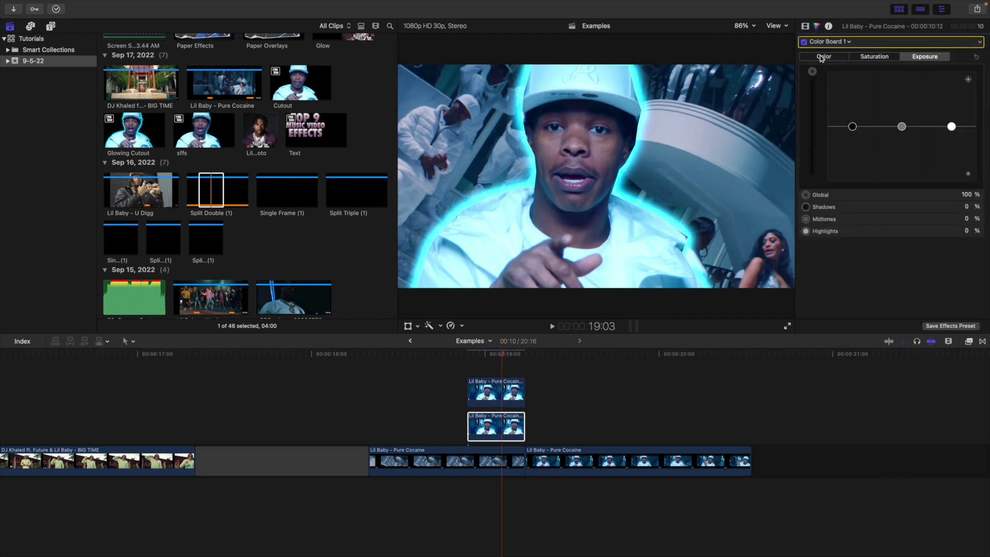
{"action": "left_click", "coordinate": [823, 56]}
{"action": "left_click_drag", "start_coordinate": [894, 75], "coordinate": [857, 86]}
{"action": "left_click", "coordinate": [492, 366]}
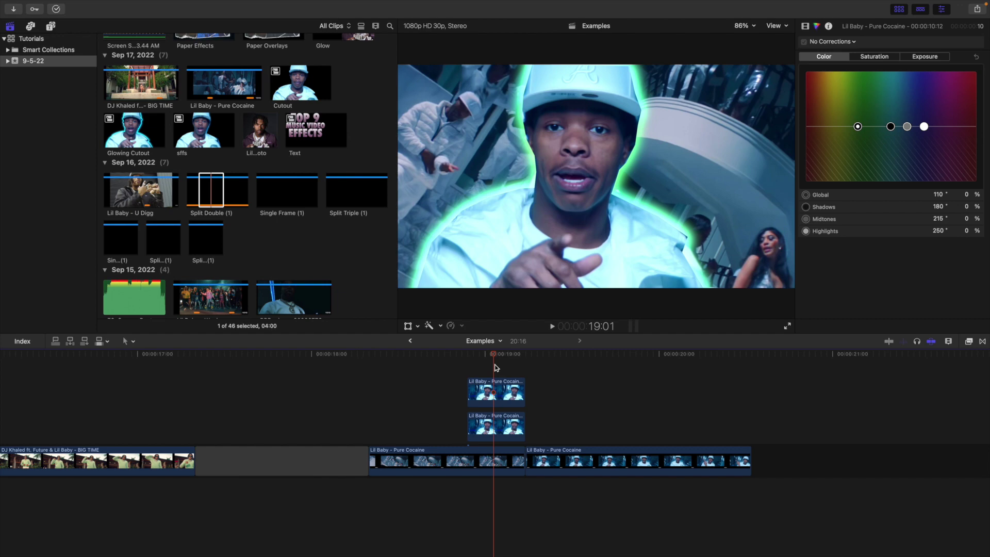
Combine both freeze frame copies into a compound clip named Glowing Outline in event 9-5-22.
{"action": "left_click_drag", "start_coordinate": [453, 379], "coordinate": [502, 424]}
{"action": "key", "text": "alt+g"}
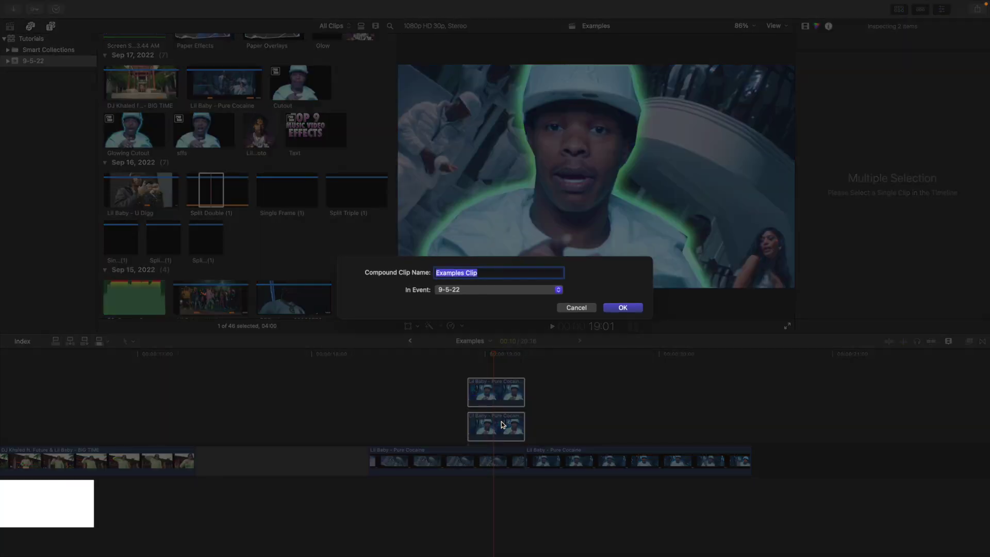
{"action": "type", "text": "Glowing Outline"}
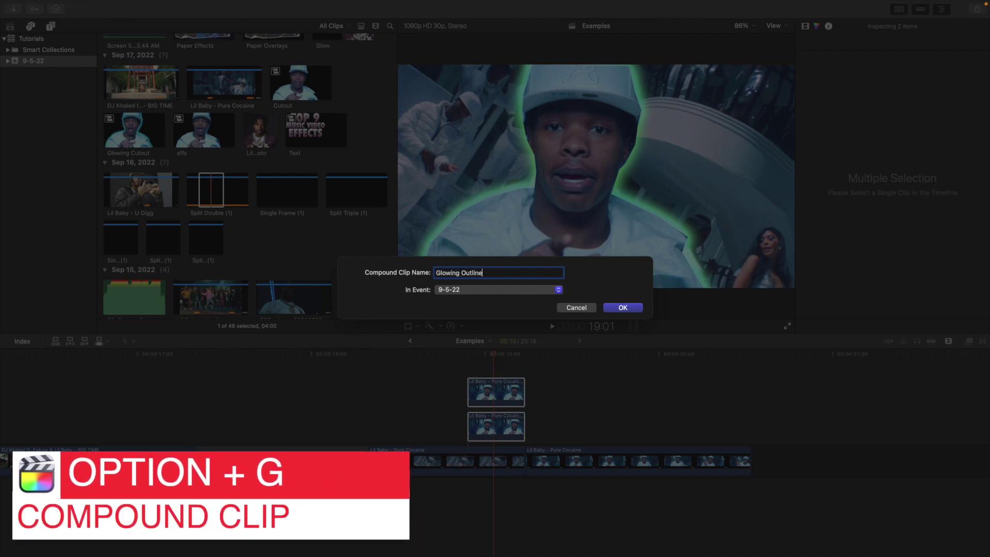
{"action": "key", "text": "Return"}
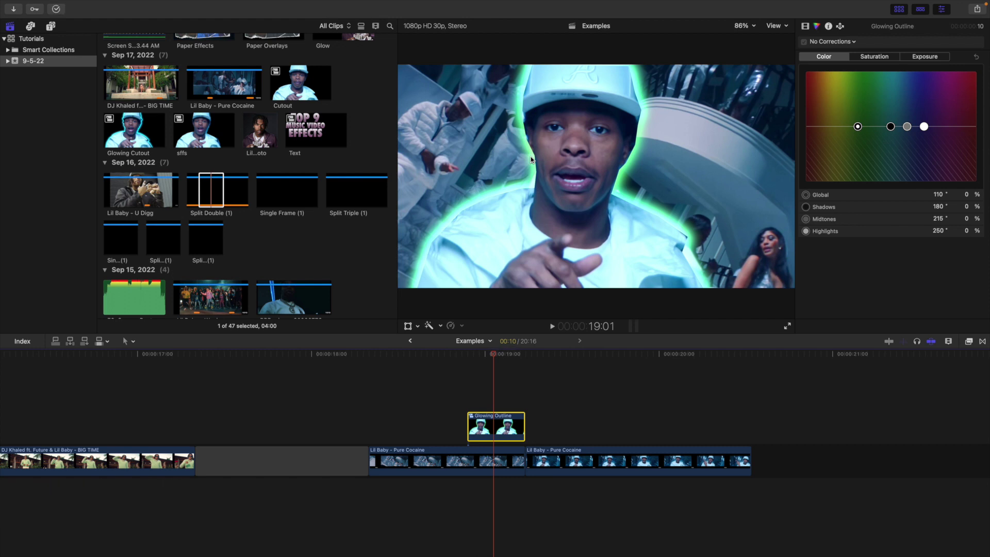
At the start of the Glowing Outline clip, set Position X to -1612.2 px and add a Position keyframe.
{"action": "left_click", "coordinate": [466, 396]}
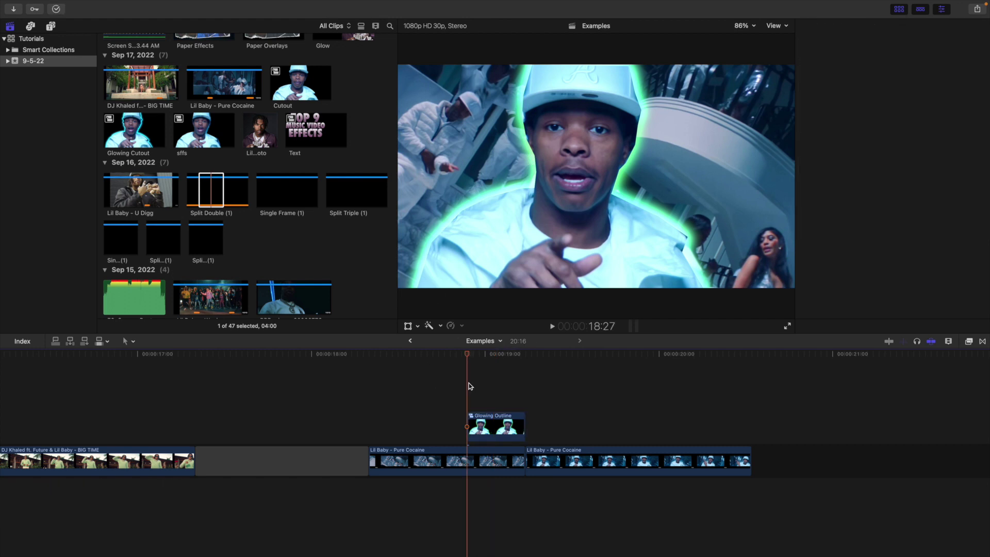
{"action": "left_click", "coordinate": [496, 430]}
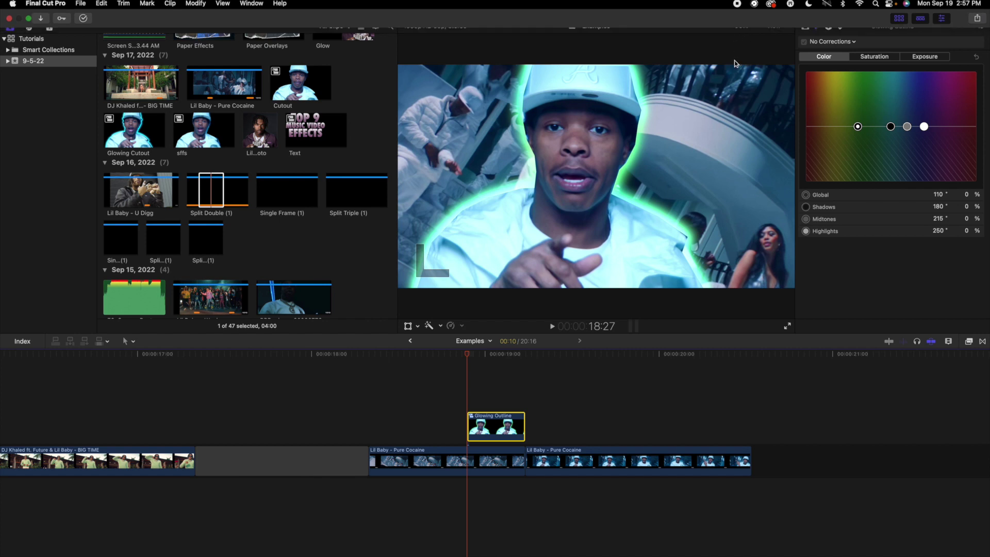
{"action": "left_click", "coordinate": [747, 28]}
{"action": "left_click", "coordinate": [752, 72]}
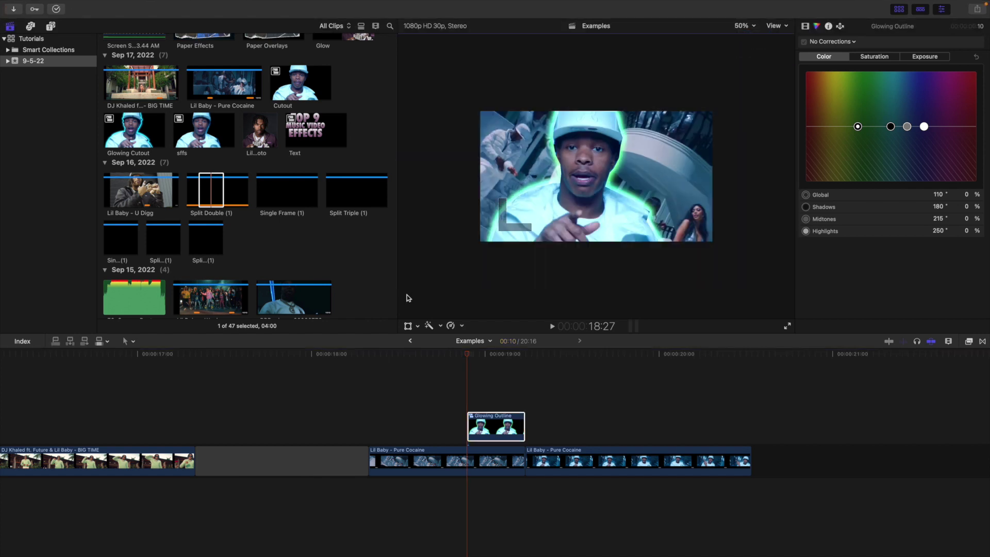
{"action": "key", "text": "shift+t"}
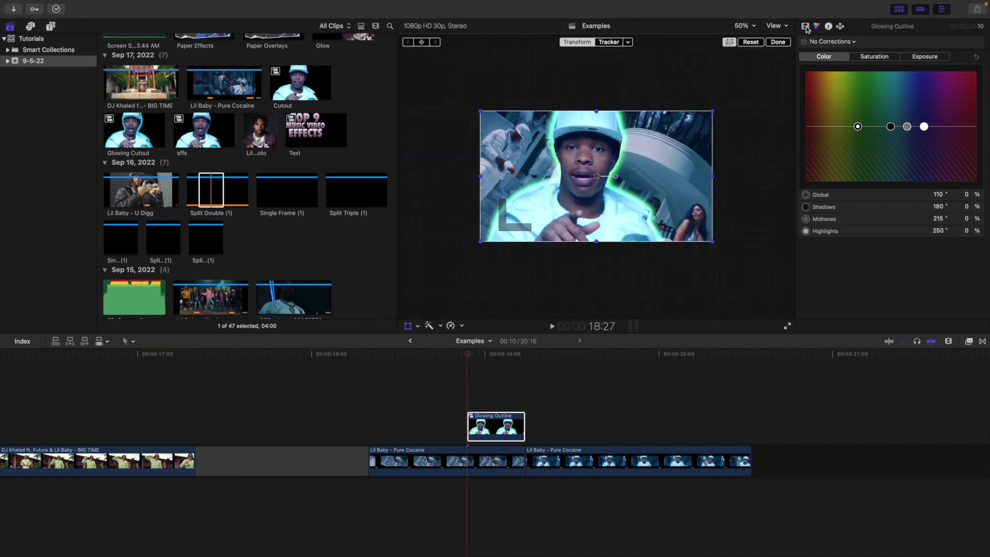
{"action": "left_click", "coordinate": [805, 27]}
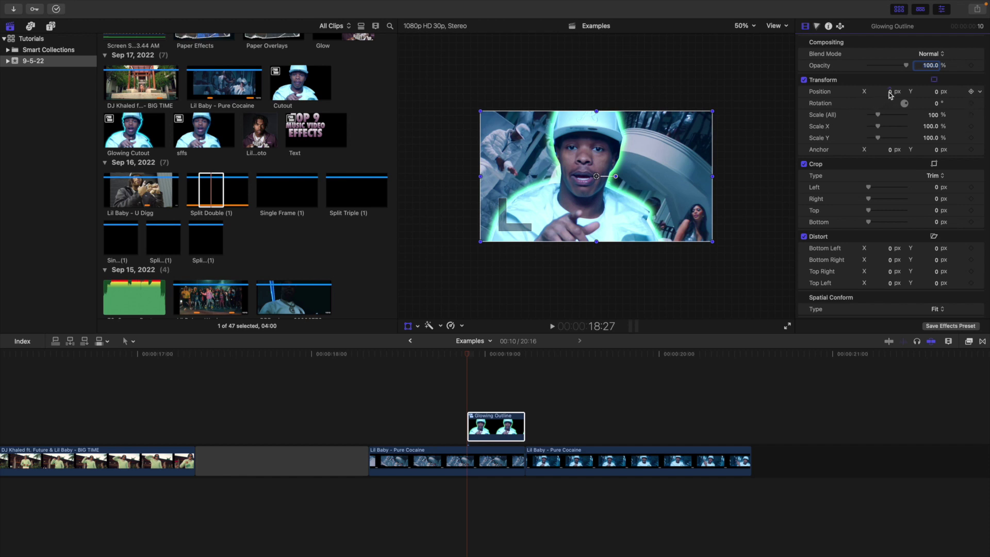
{"action": "mouse_move", "coordinate": [889, 92]}
{"action": "left_mouse_down"}
{"action": "mouse_move", "coordinate": [802, 92]}
{"action": "mouse_move", "coordinate": [889, 92]}
{"action": "left_mouse_up"}
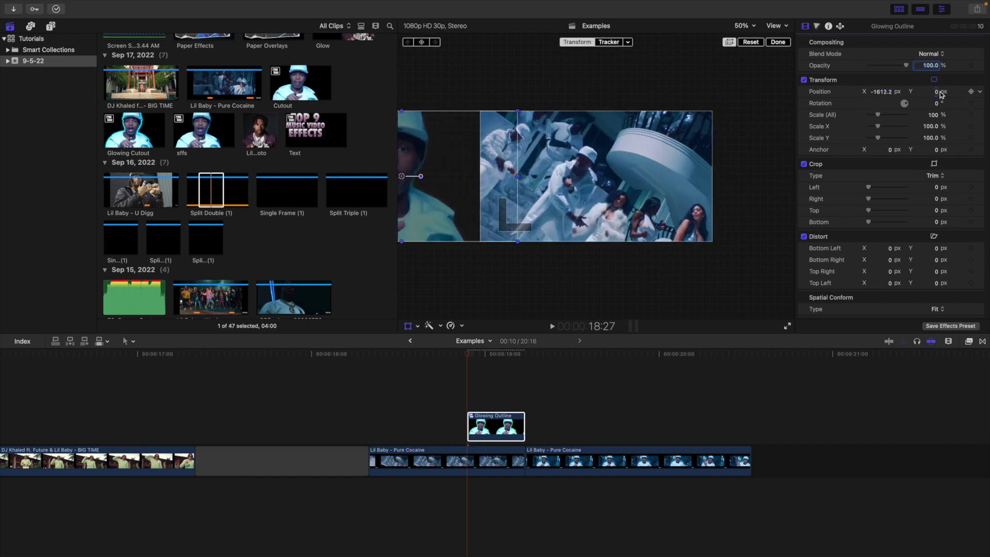
{"action": "left_click", "coordinate": [970, 91]}
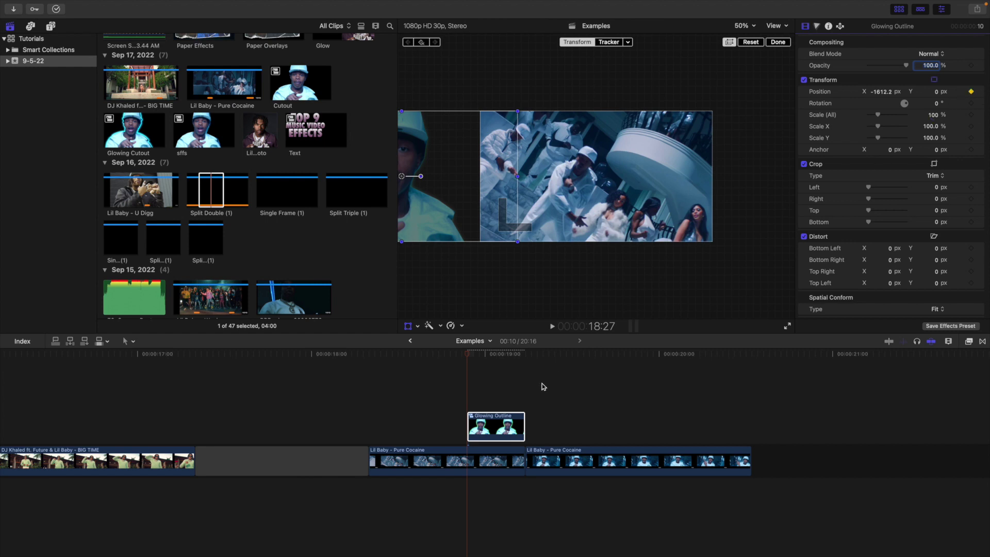
At the end of the Glowing Outline clip, set Position X to 0 px for the closing keyframe and return to the clip's start.
{"action": "left_click", "coordinate": [525, 410]}
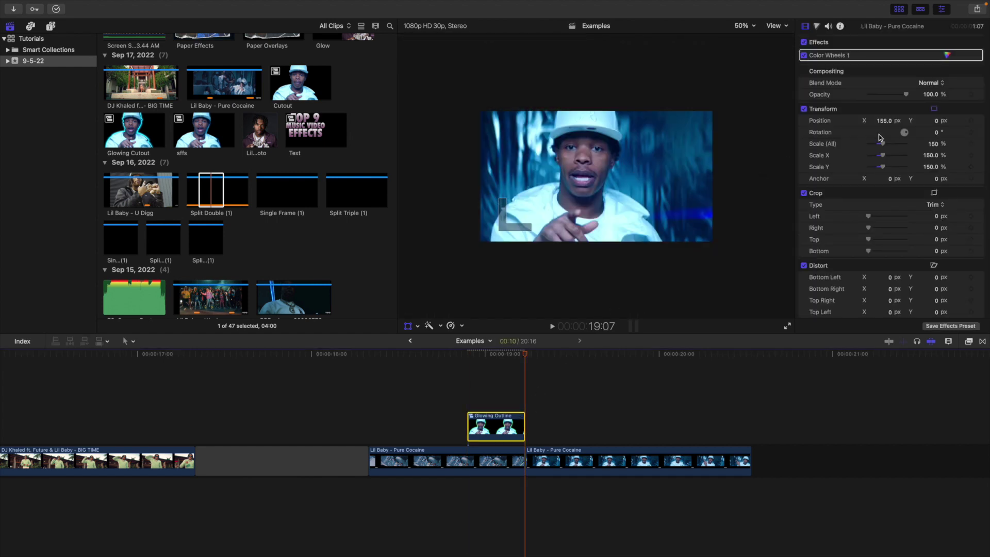
{"action": "left_click", "coordinate": [882, 91]}
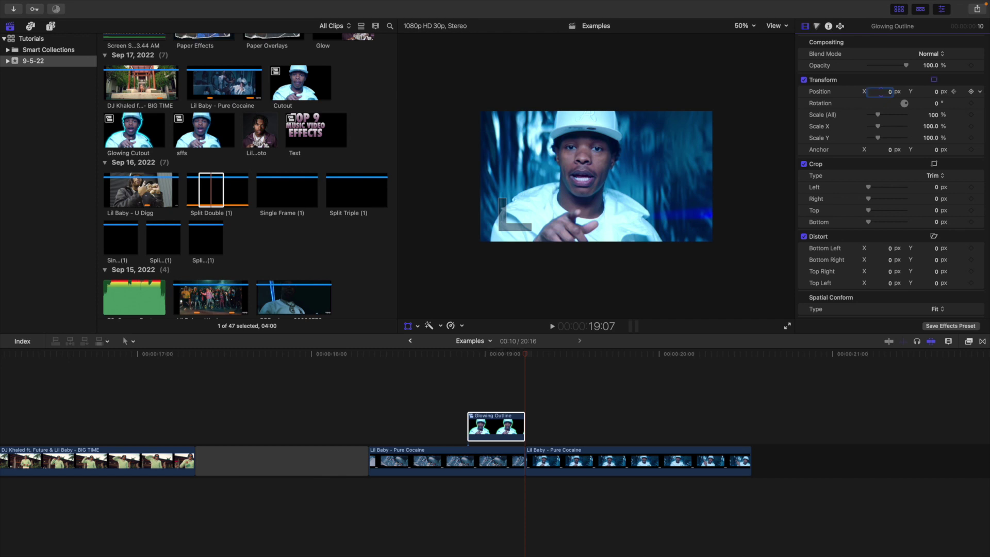
{"action": "left_click", "coordinate": [467, 398]}
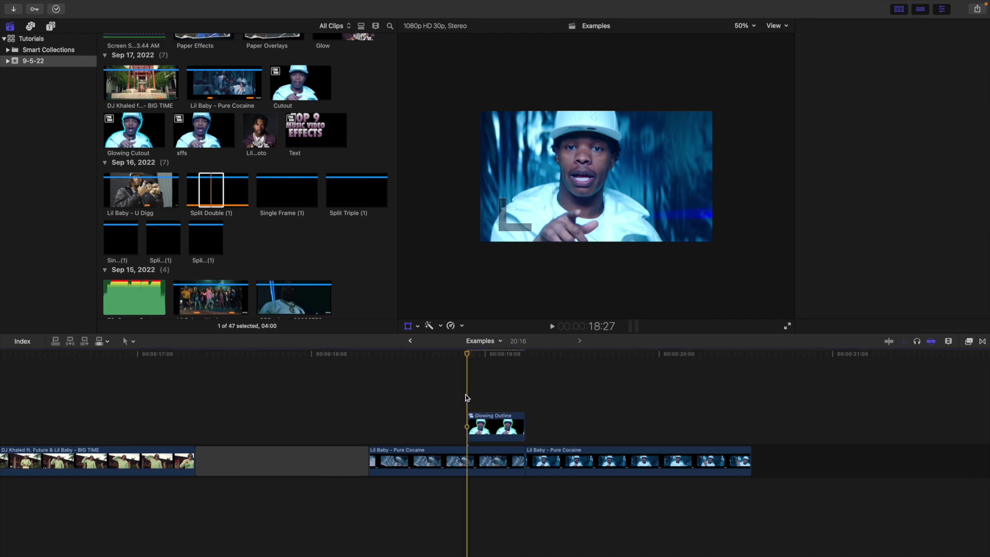
Exit the on-screen Transform controls and scale the preview to fit the viewer.
{"action": "key", "text": "shift+t"}
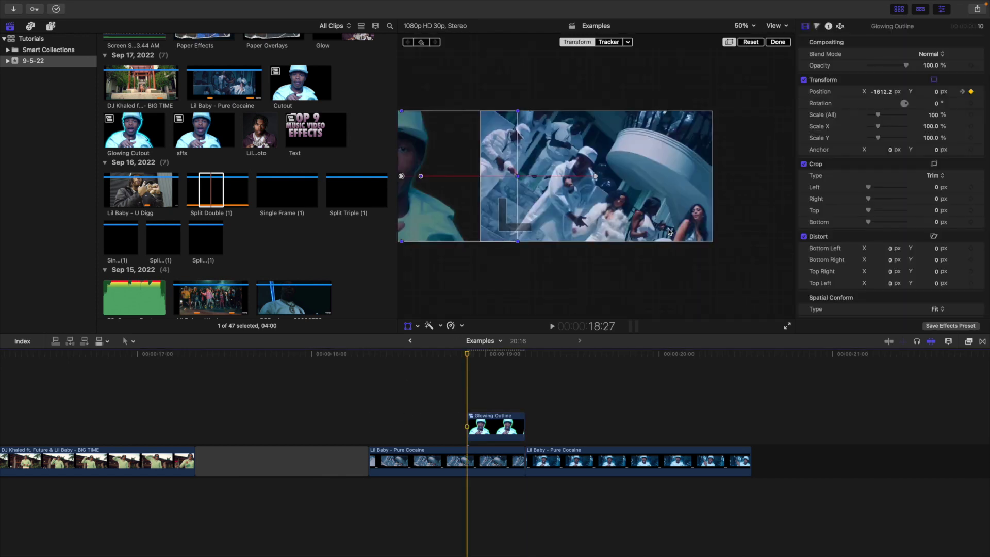
{"action": "left_click", "coordinate": [782, 44]}
{"action": "left_click", "coordinate": [744, 25]}
{"action": "left_click", "coordinate": [751, 36]}
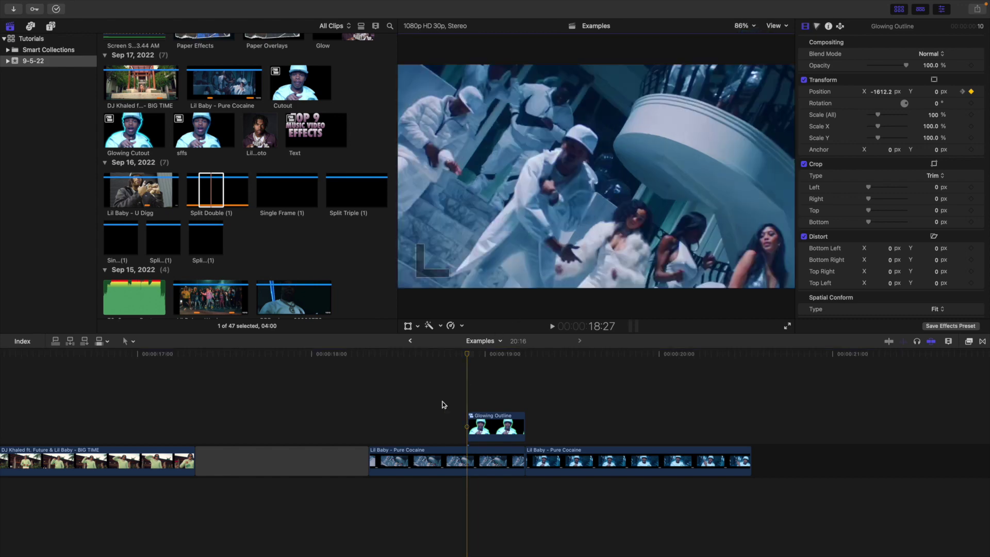
Play the timeline from the start of the first Lil Baby - Pure Cocaine clip to review the cutout's slide-in.
{"action": "left_click", "coordinate": [369, 430]}
{"action": "key", "text": "space"}
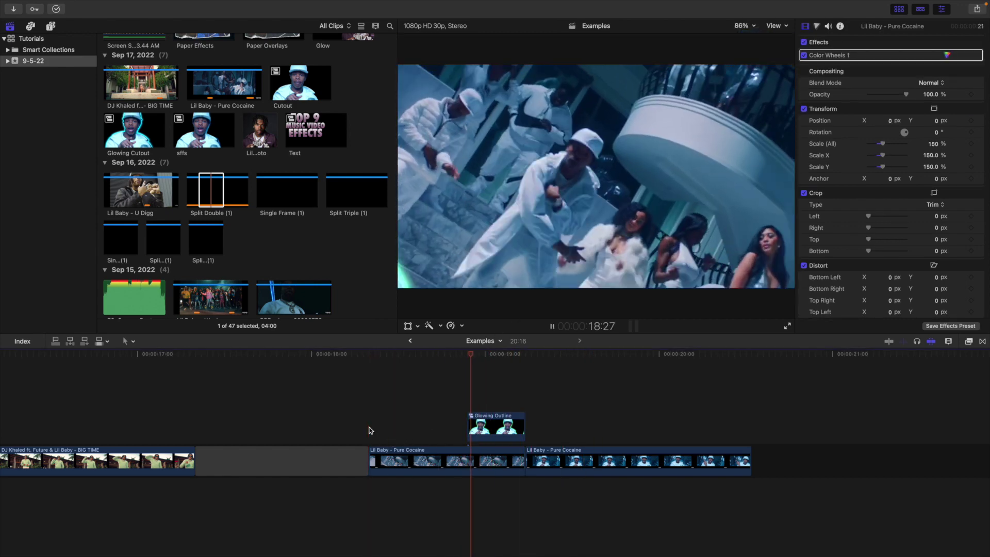
{"action": "key", "text": "space"}
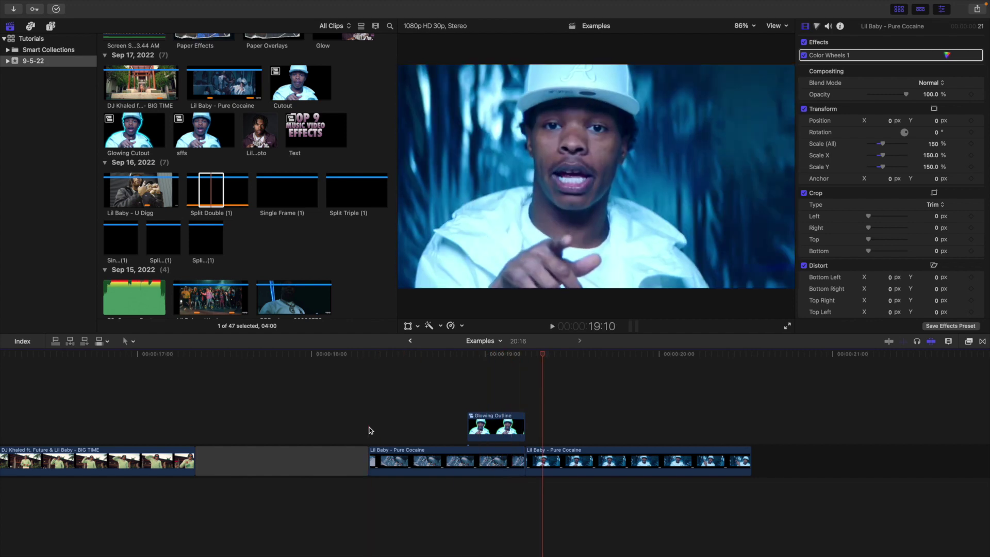
Add the Minimal Motion Blur 3 title above the Glowing Outline clip and trim its end to match that clip.
{"action": "left_click", "coordinate": [491, 397]}
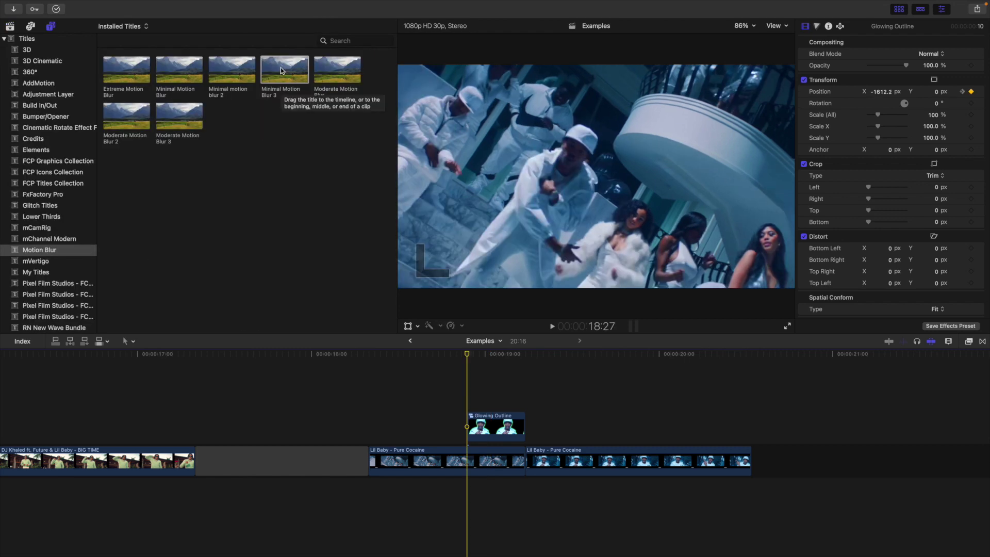
{"action": "left_click_drag", "start_coordinate": [280, 67], "coordinate": [512, 397]}
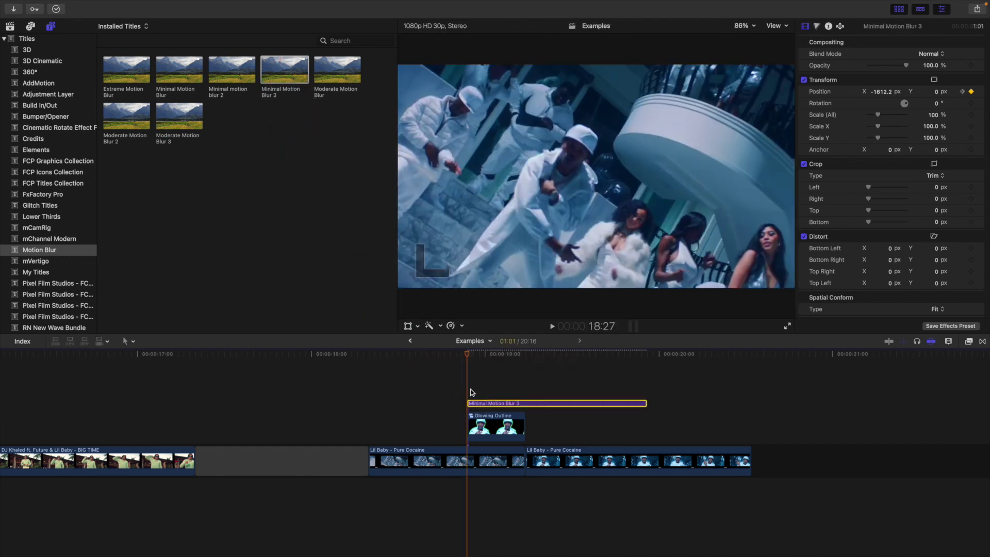
{"action": "left_click", "coordinate": [527, 393]}
{"action": "left_click", "coordinate": [531, 404]}
{"action": "key", "text": "alt+]"}
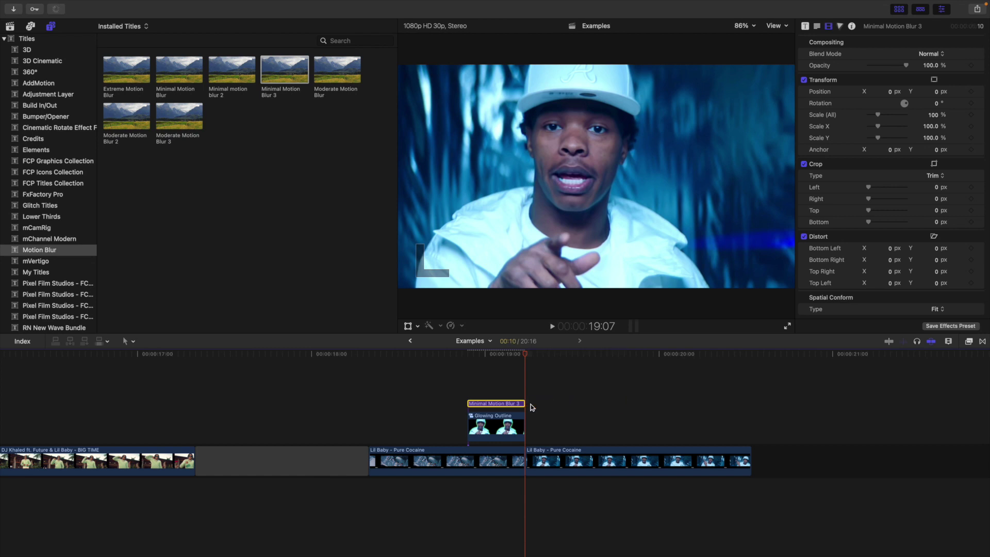
Play back the slide-in with the motion blur title from the start of the first Lil Baby - Pure Cocaine clip.
{"action": "left_click", "coordinate": [367, 422]}
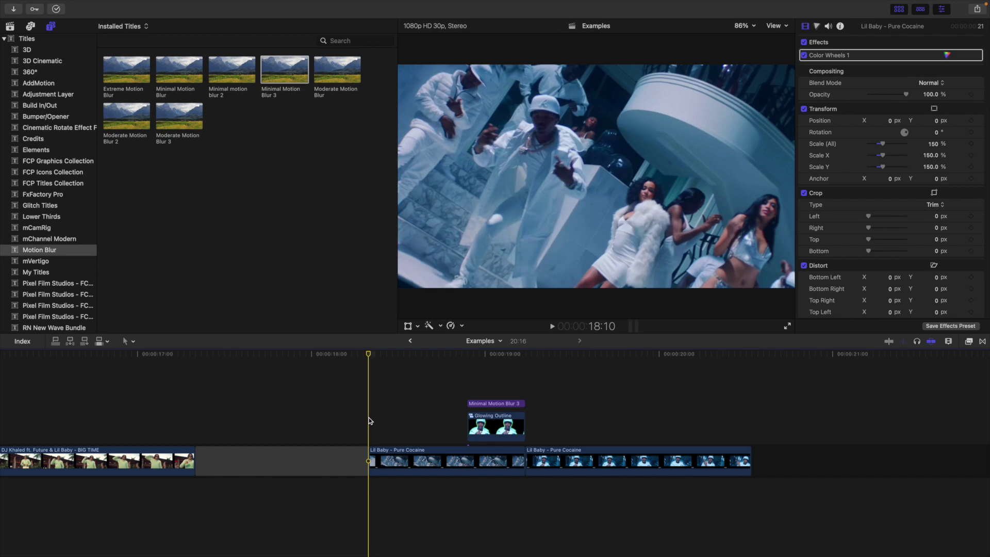
{"action": "key", "text": "space"}
{"action": "left_click", "coordinate": [369, 420]}
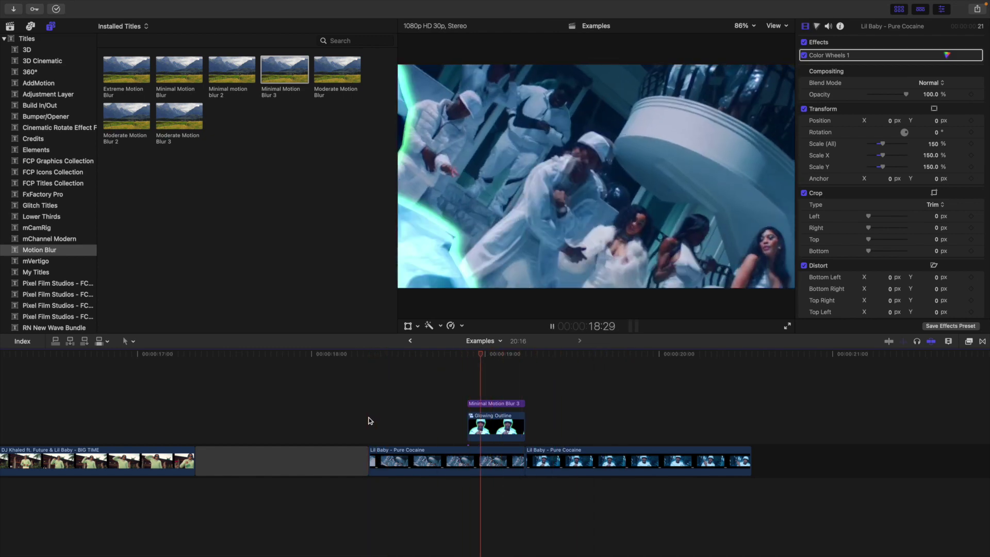
{"action": "key", "text": "space"}
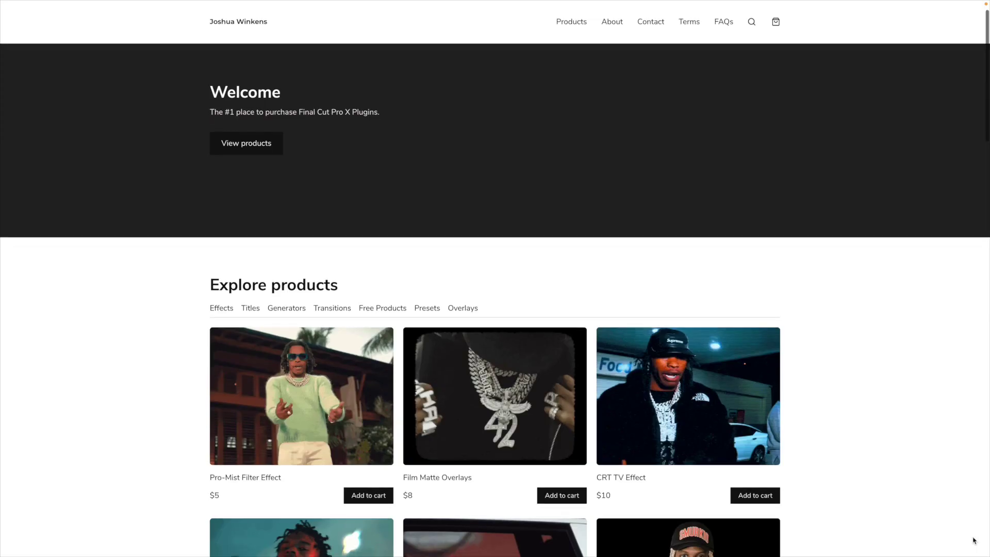
Switch to the Final Cut Pro X plugin store's website and browse its effects, overlays and transitions.
{"action": "scroll", "coordinate": [974, 540], "scroll_direction": "down", "scroll_amount": 4}
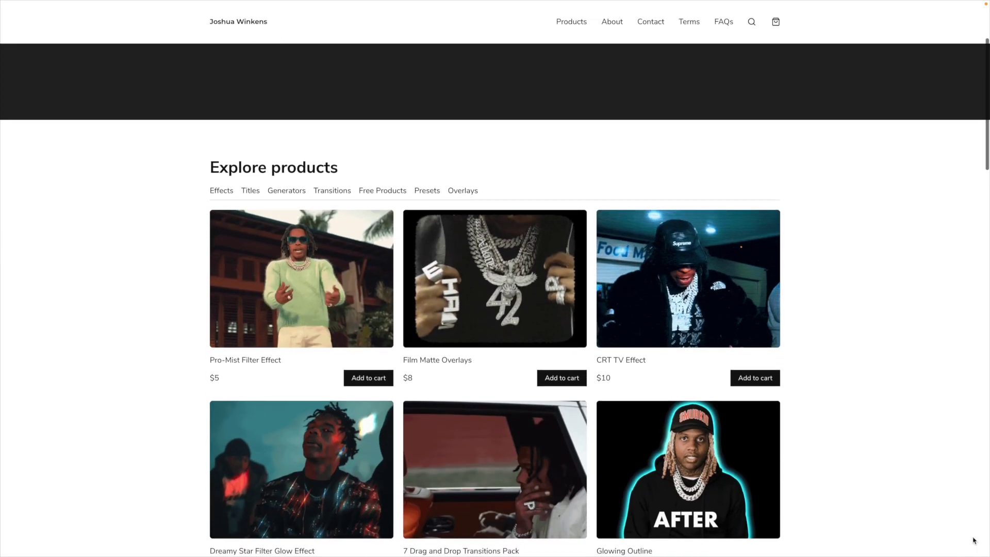
{"action": "scroll", "coordinate": [973, 540], "scroll_direction": "down", "scroll_amount": 4}
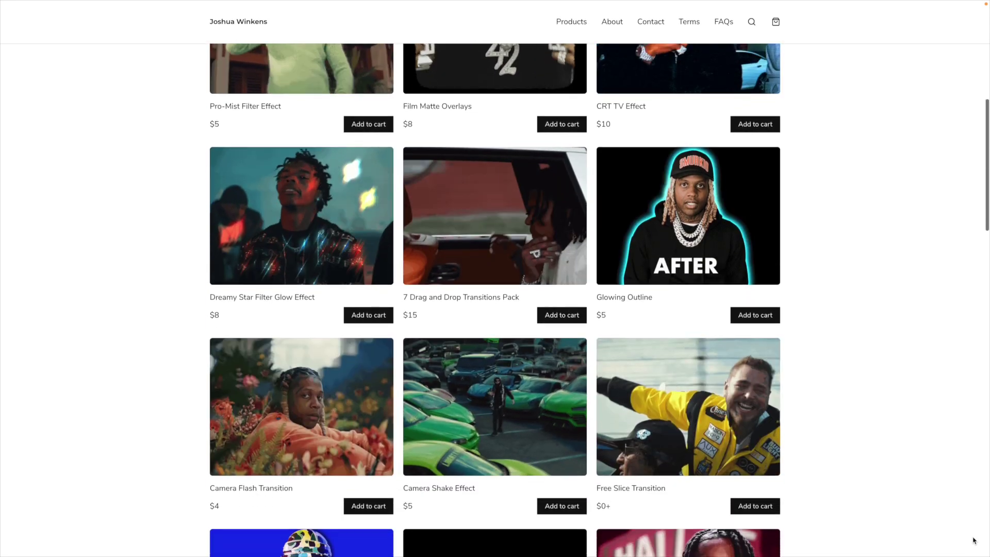
{"action": "scroll", "coordinate": [973, 539], "scroll_direction": "down", "scroll_amount": 6}
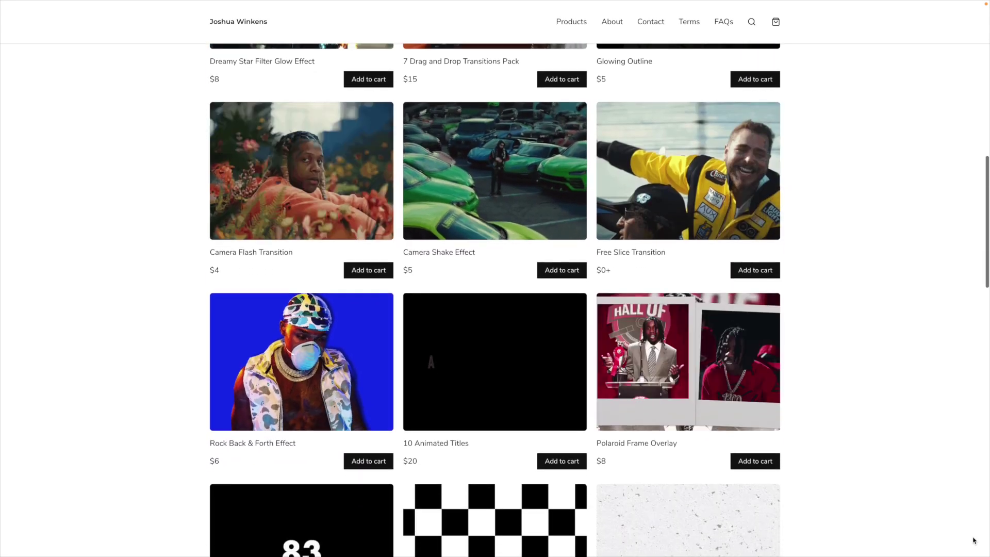